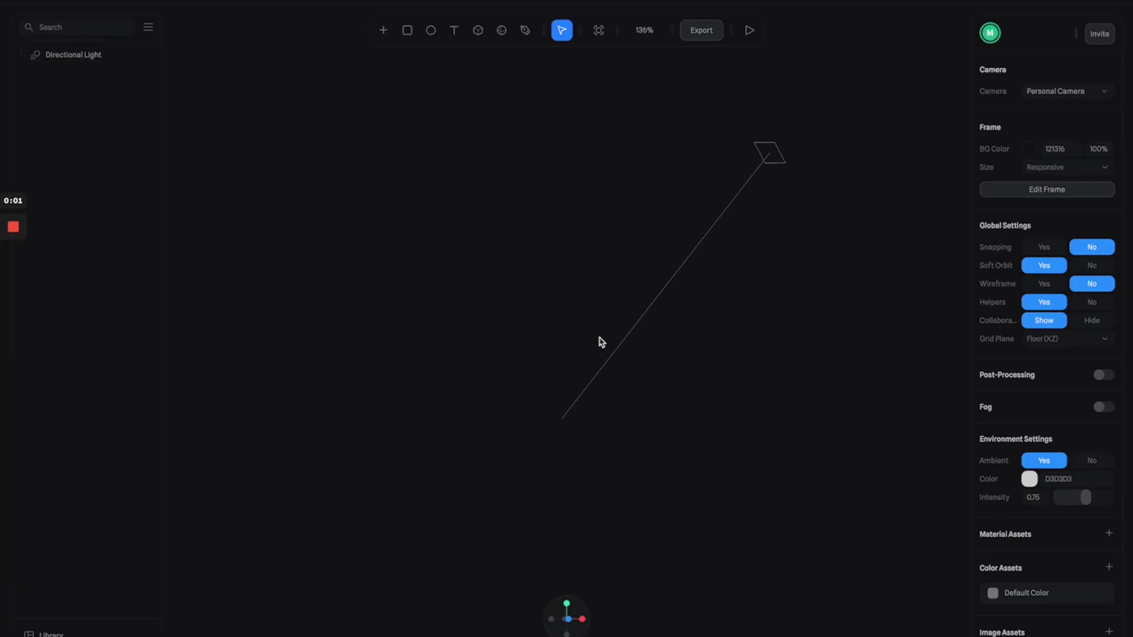
- Add a cylinder about 180 units in size at the scene centre and round its corners to 99
scroll(600, 342, up, 5)
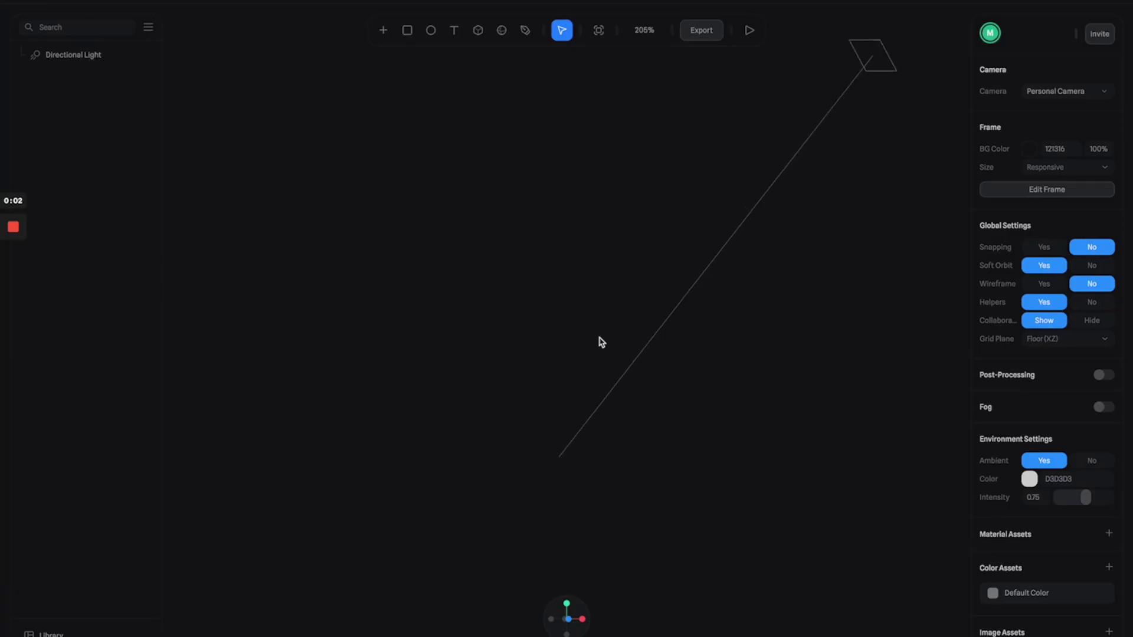
click(376, 34)
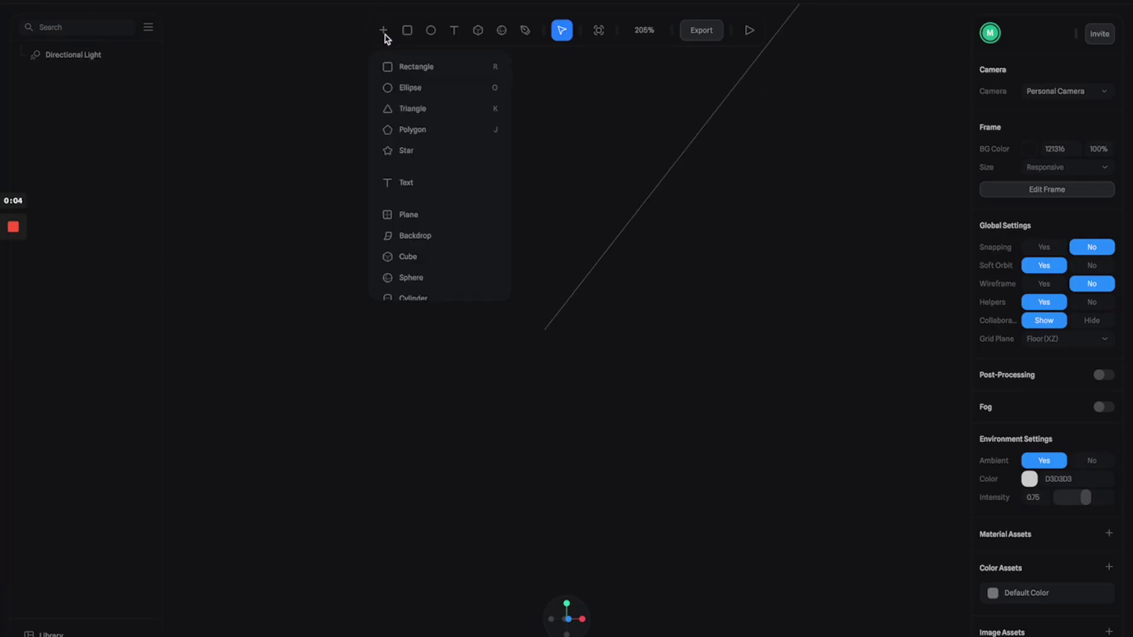
scroll(446, 265, down, 3)
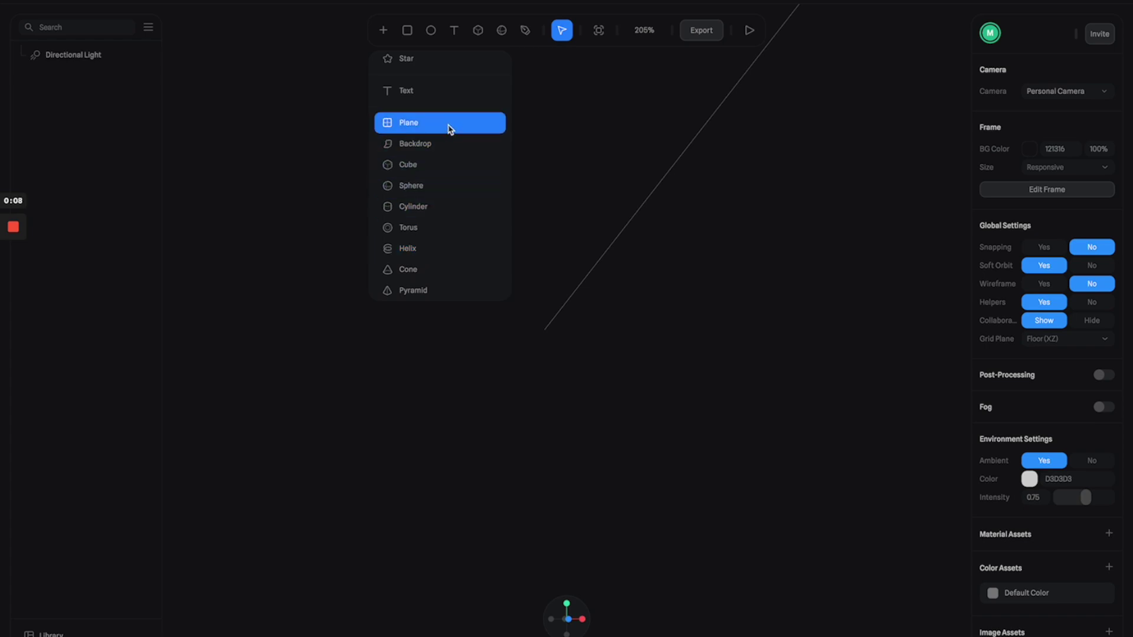
click(447, 210)
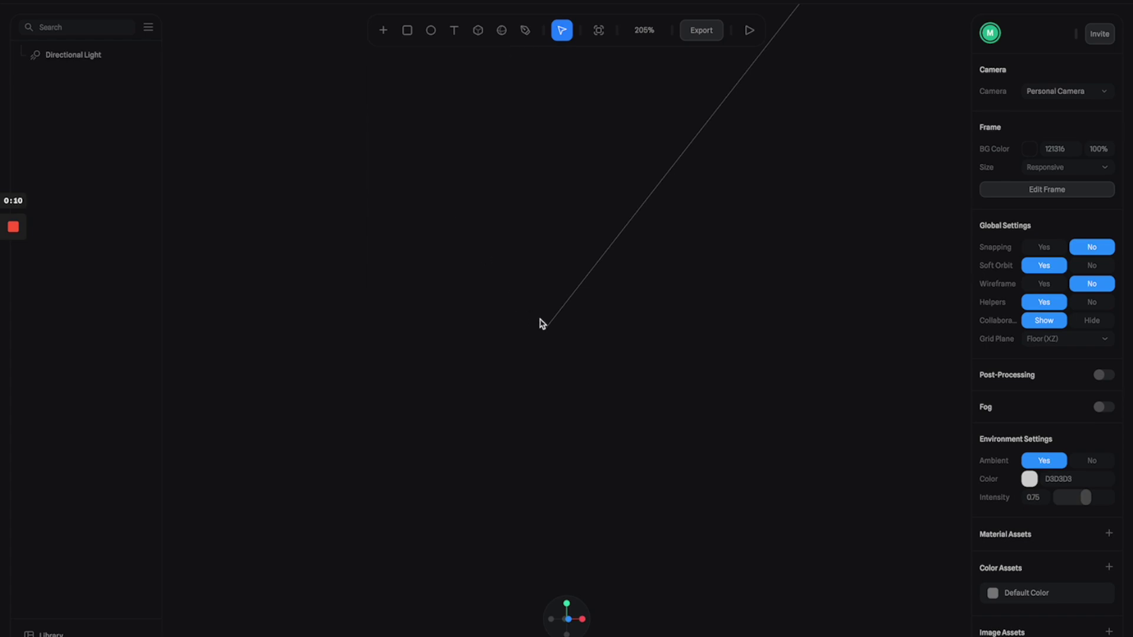
click(544, 322)
drag(583, 294, 654, 203)
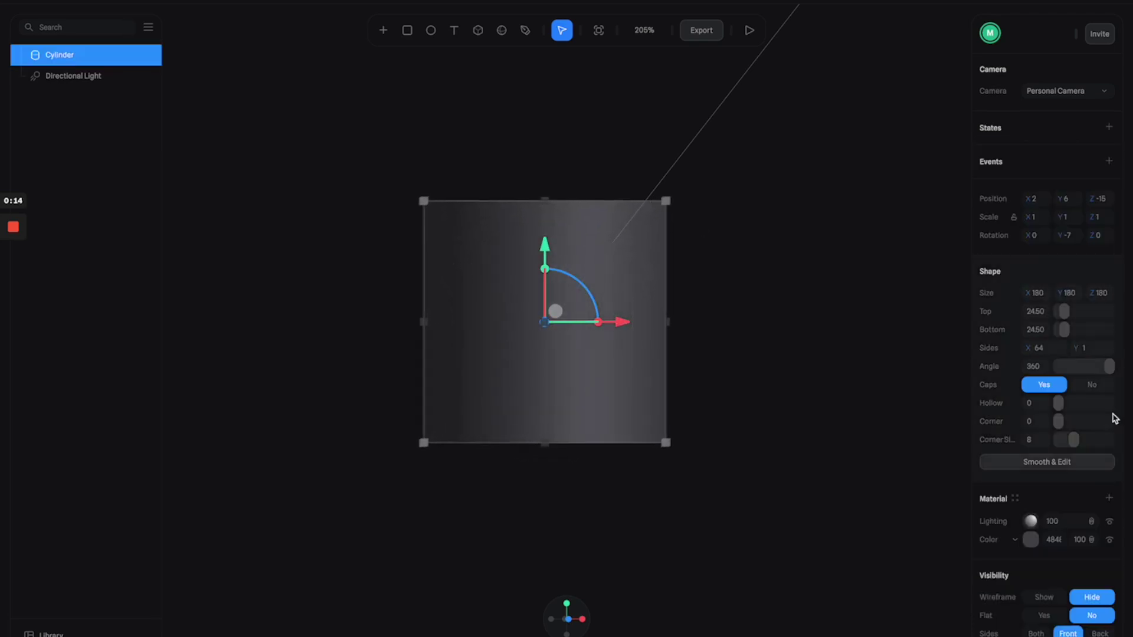
drag(1062, 420, 1095, 423)
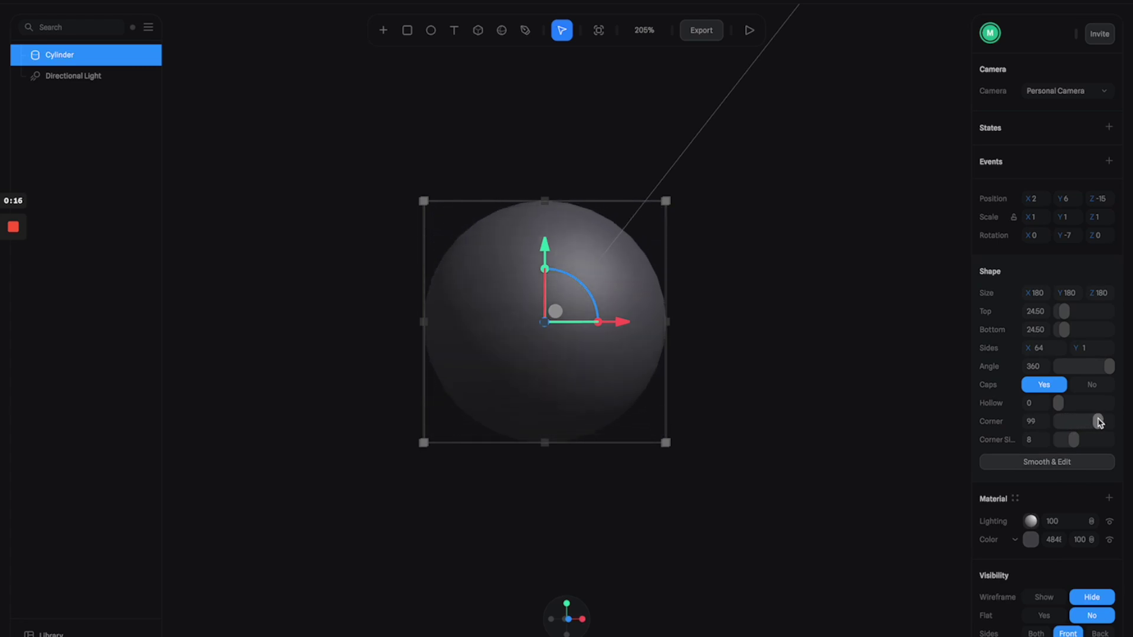
- Stretch the rounded shape to a Y scale of about 1.42 and tilt it about 69.79° around Z
drag(553, 278, 549, 251)
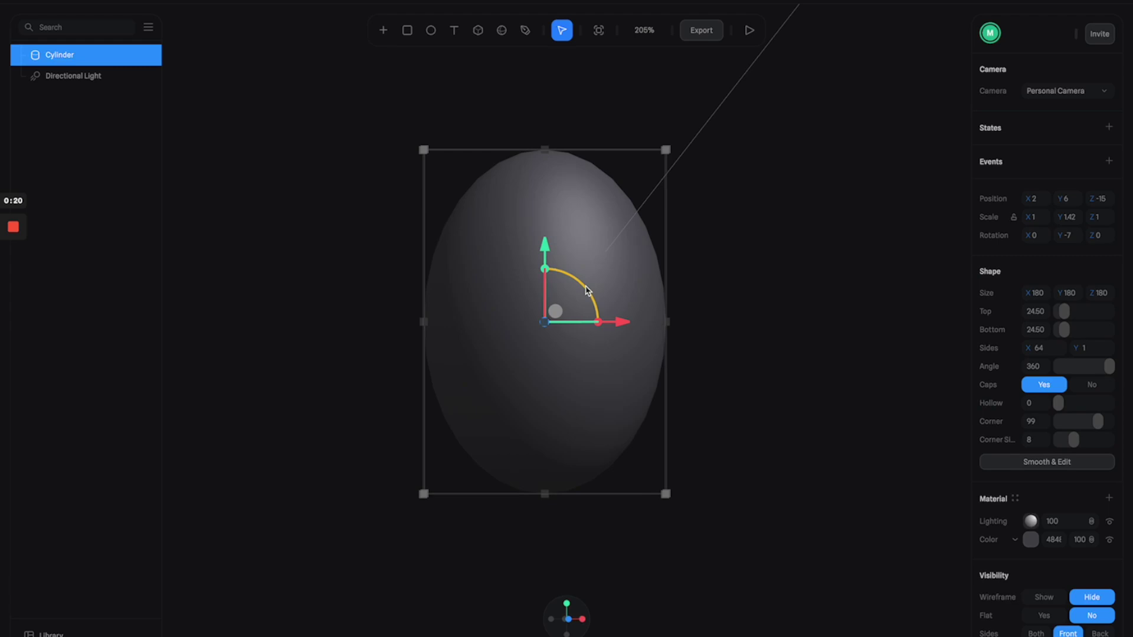
drag(584, 289, 522, 265)
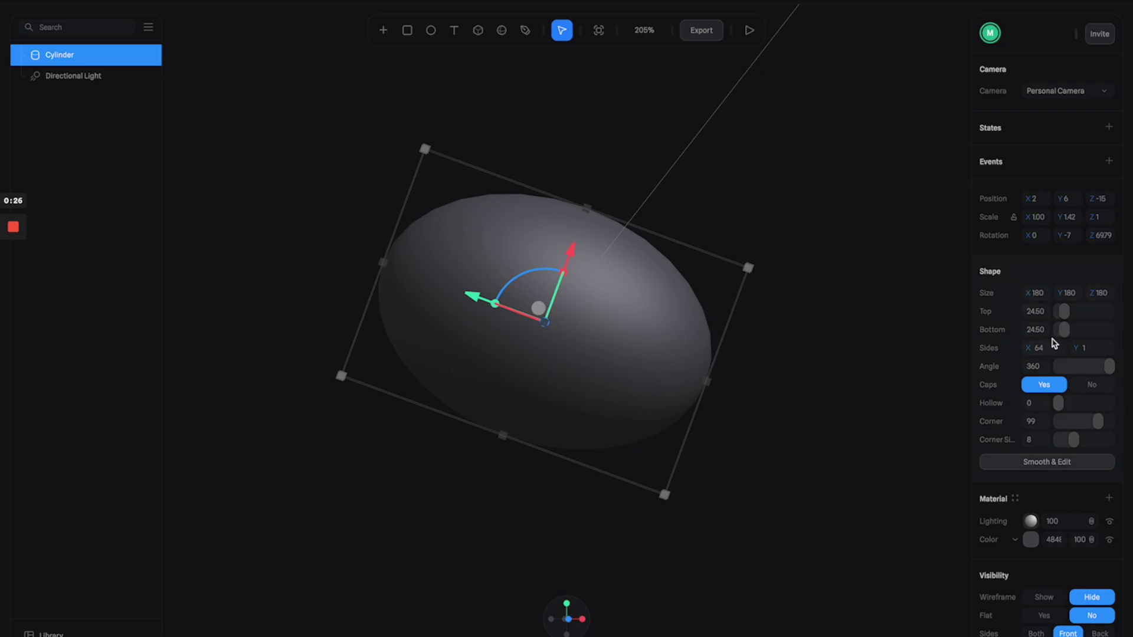
- Convert the tilted egg shape into an editable smooth mesh and enter Sculpt mode
click(1063, 463)
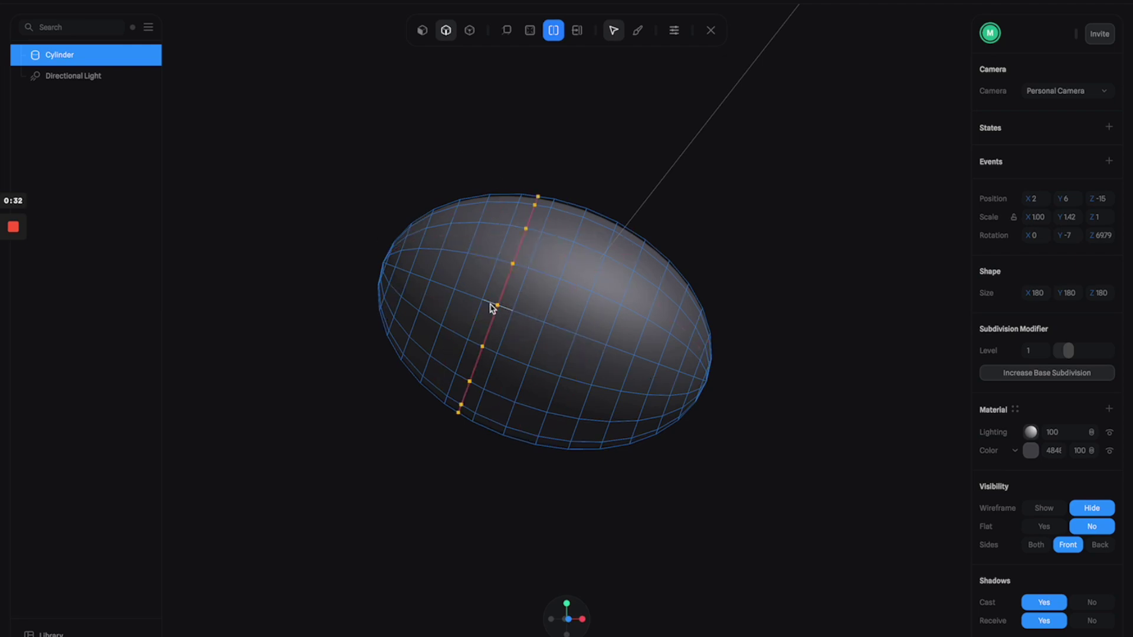
click(426, 29)
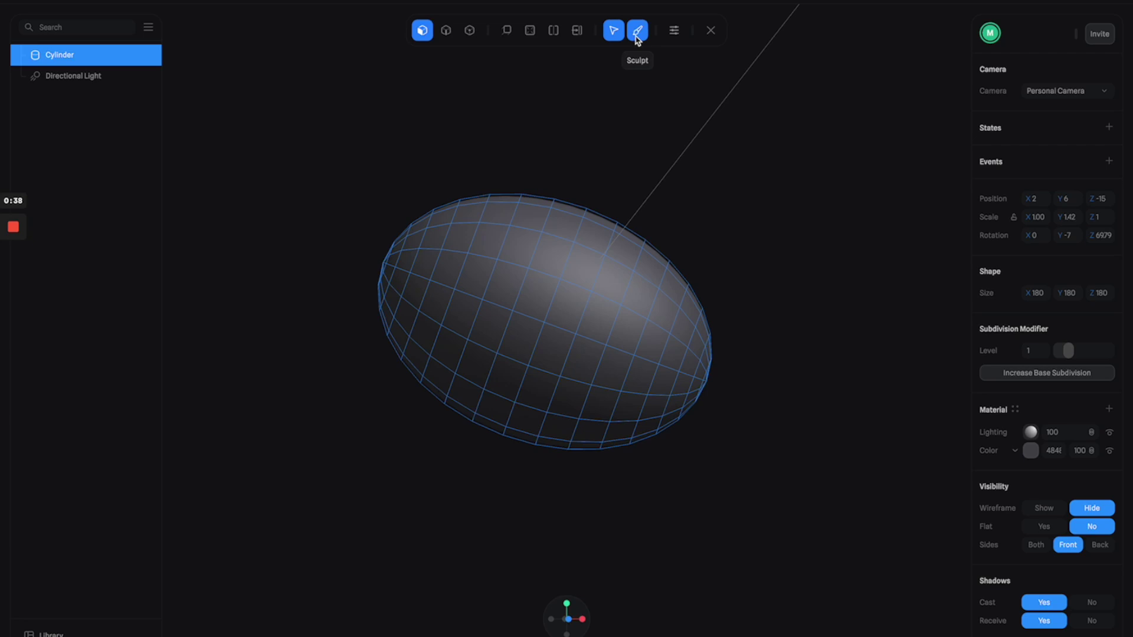
click(637, 31)
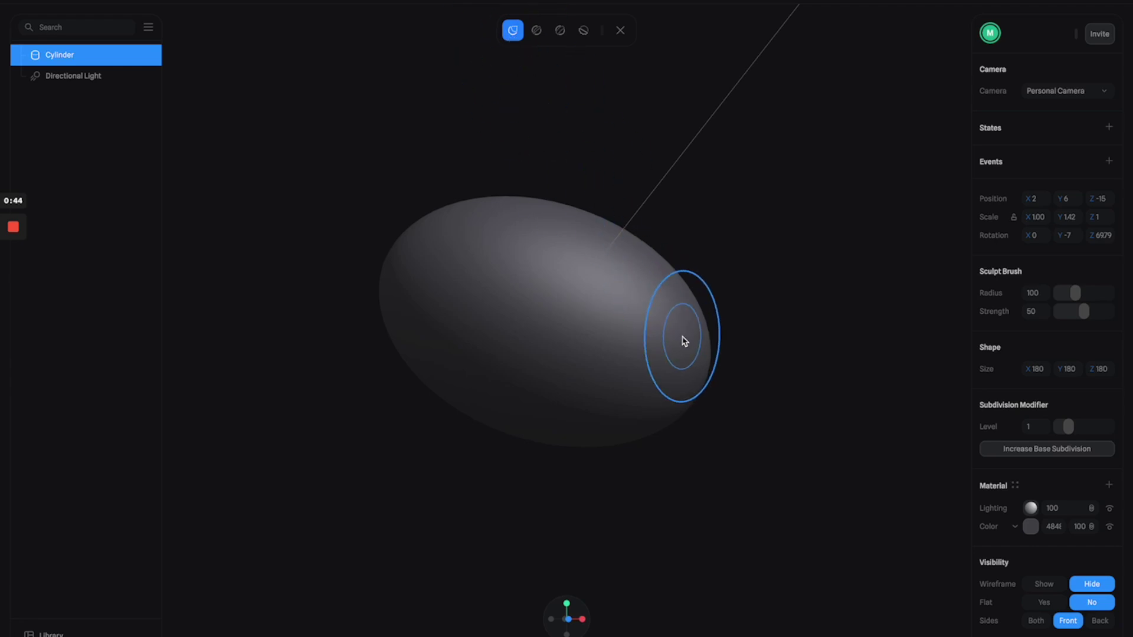
- Sculpt the lower end of the egg outward and slightly upward to taper it into a pointed teardrop tip
drag(682, 340, 771, 298)
key(ctrl+z)
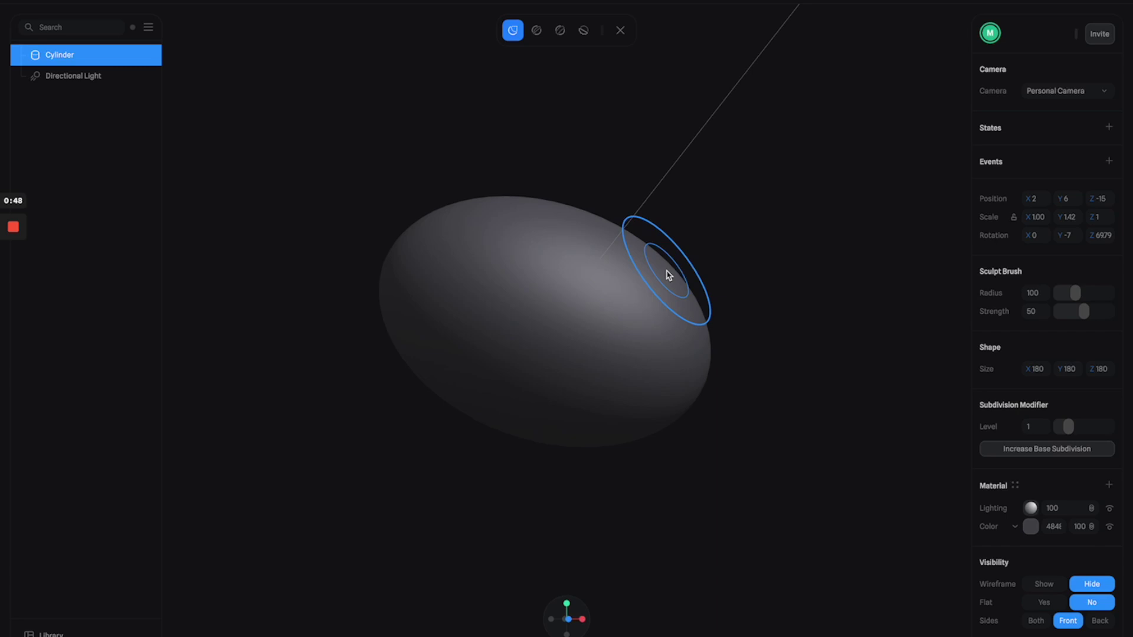
scroll(672, 284, down, 5)
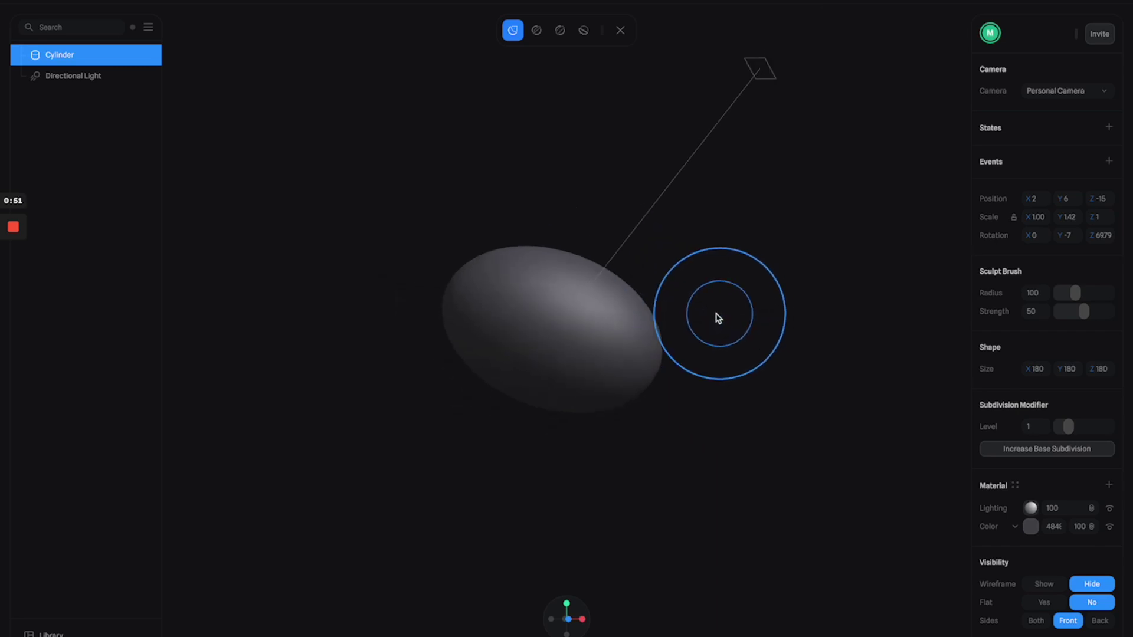
scroll(693, 322, up, 2)
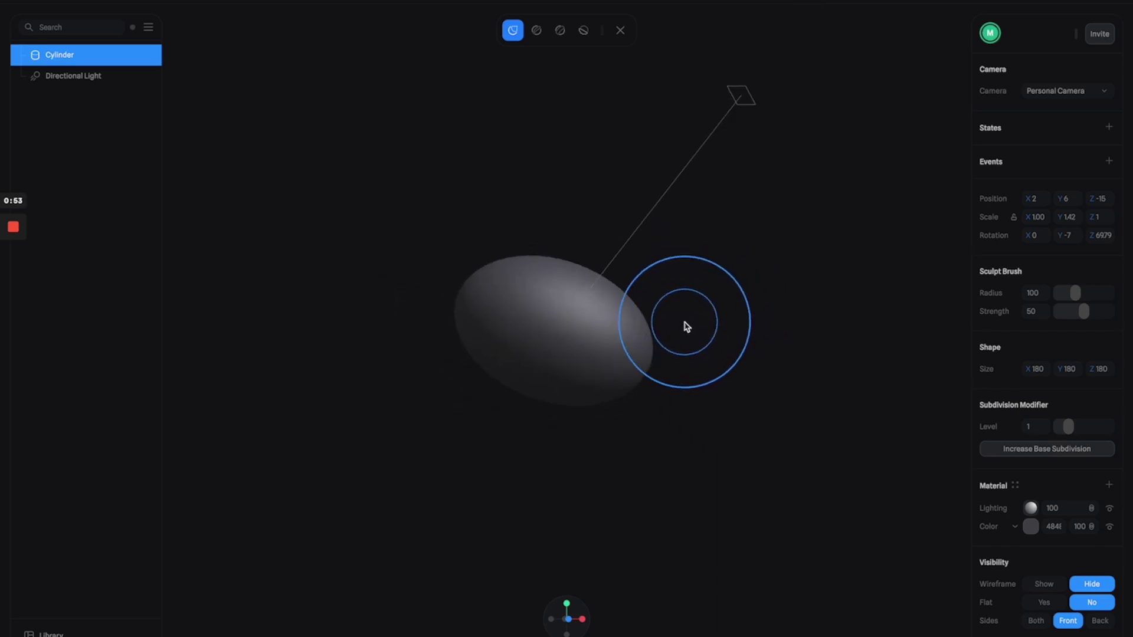
scroll(667, 328, down, 3)
drag(630, 336, 675, 318)
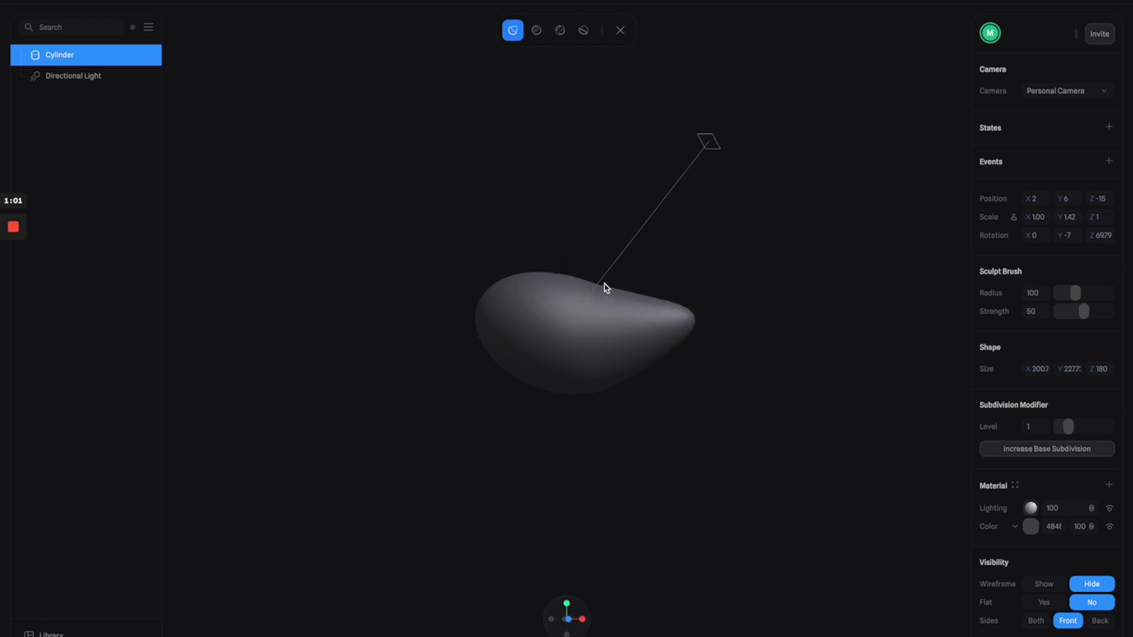
mouse_move(615, 278)
mouse_down()
mouse_move(687, 283)
mouse_move(646, 292)
mouse_up()
scroll(516, 367, down, 3)
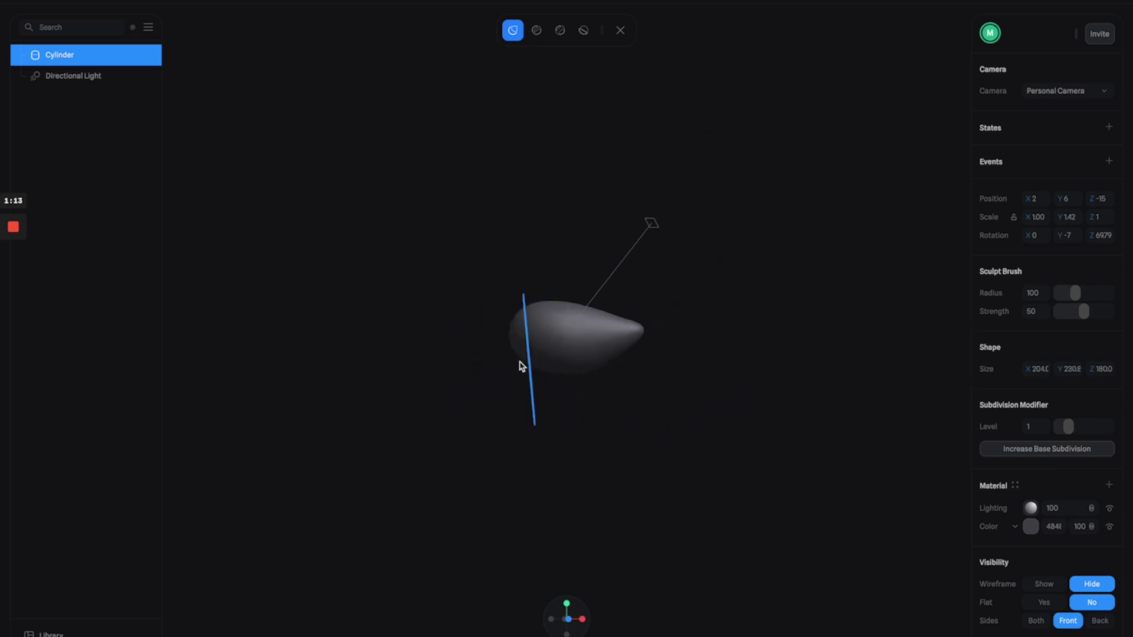
click(530, 368)
drag(600, 309, 638, 317)
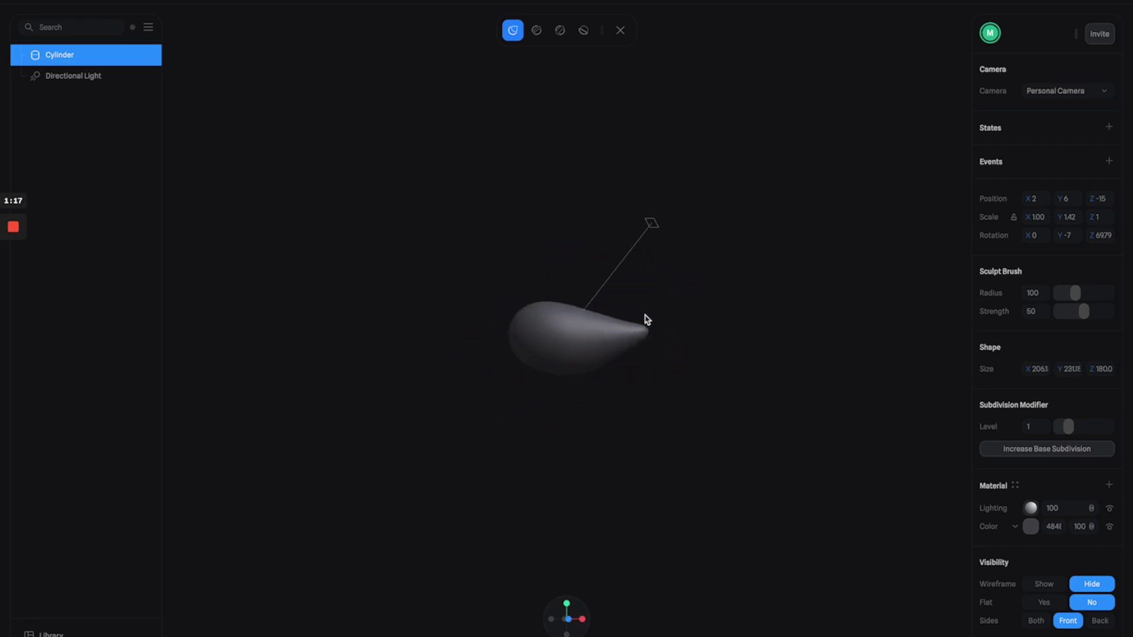
- Reshape the side of the teardrop's rounded end with the sculpt brush, working from another viewing angle
scroll(624, 302, up, 10)
mouse_move(691, 279)
alt+mouse_down()
mouse_move(702, 312)
mouse_move(799, 369)
alt+mouse_up()
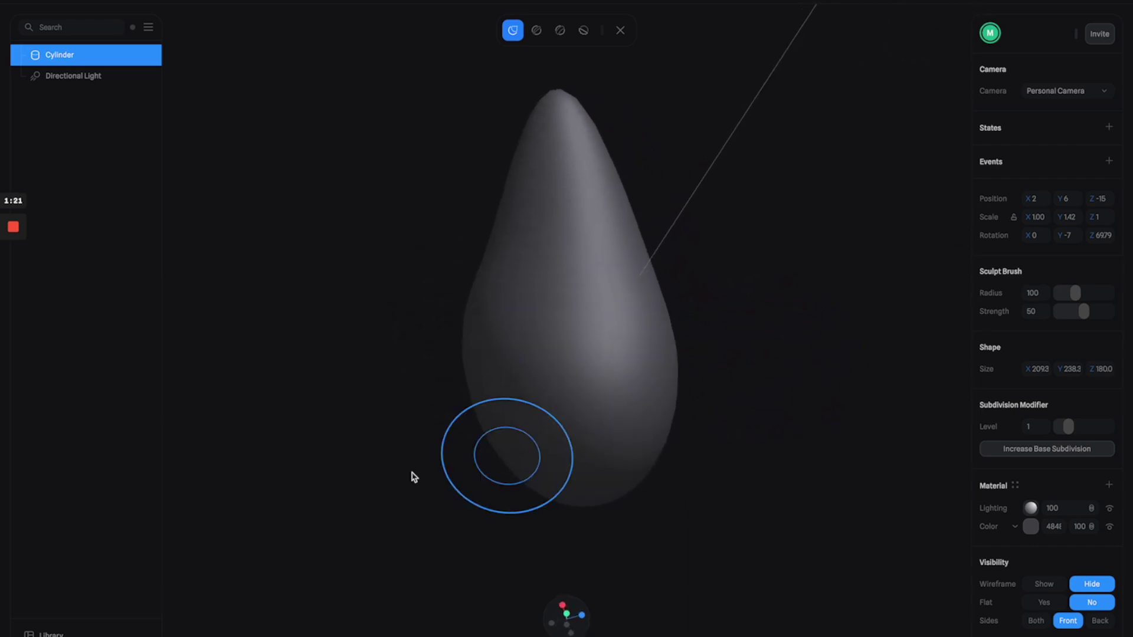
scroll(478, 460, down, 4)
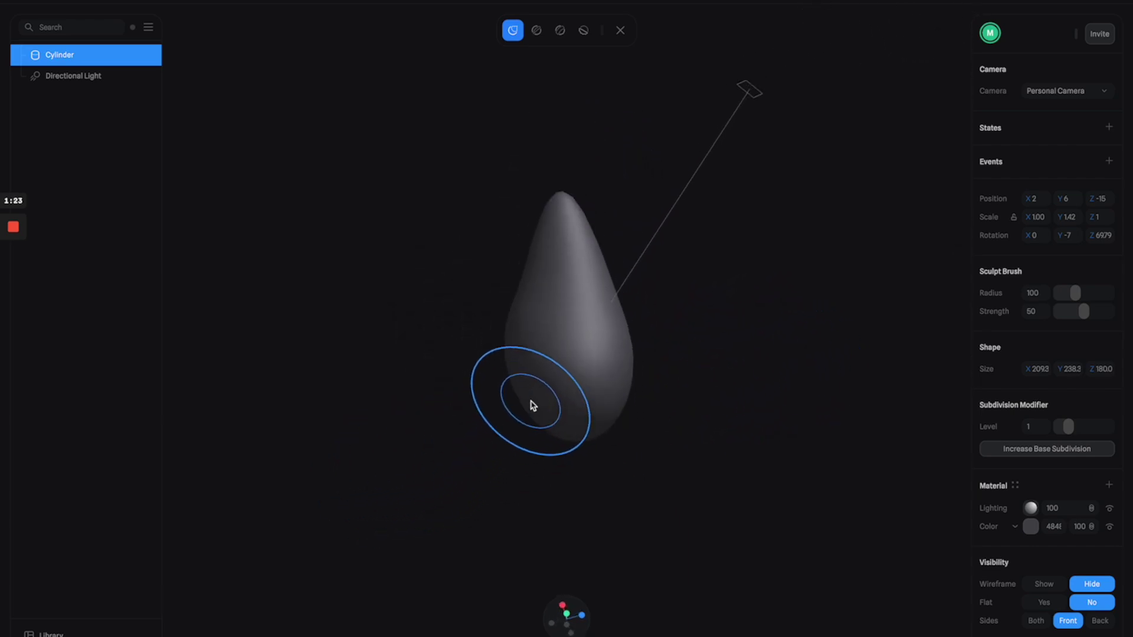
scroll(534, 405, down, 3)
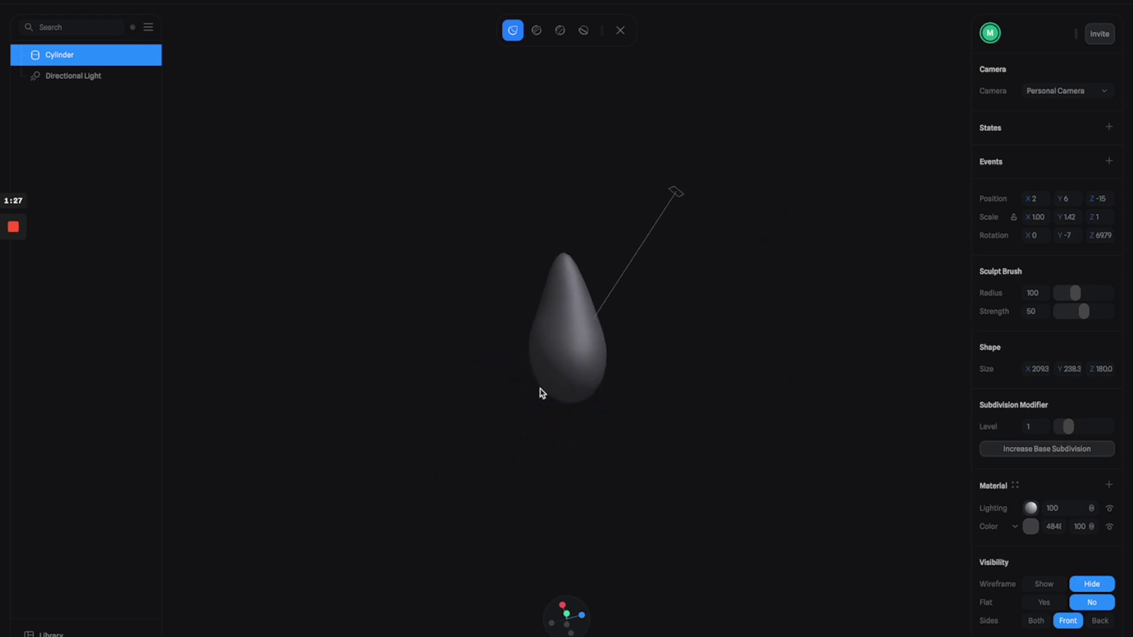
mouse_move(543, 387)
mouse_down()
mouse_move(533, 391)
mouse_move(521, 333)
mouse_up()
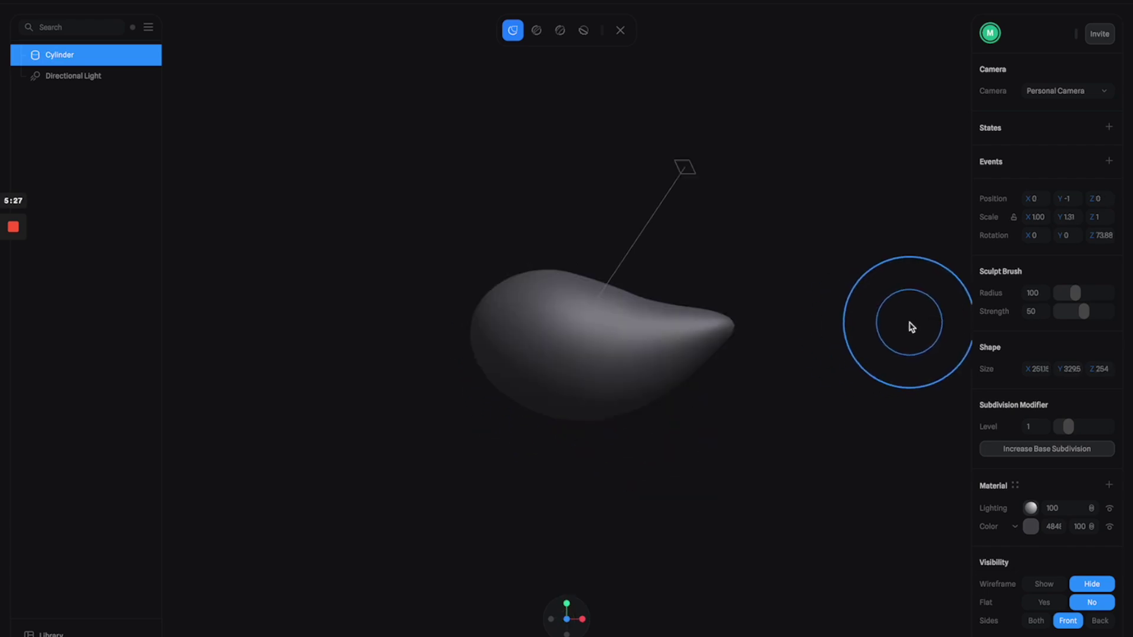
- Leave Sculpt mode and switch the teardrop mesh to face selection, facing its pointed tip
middle_drag(836, 379, 621, 370)
click(619, 29)
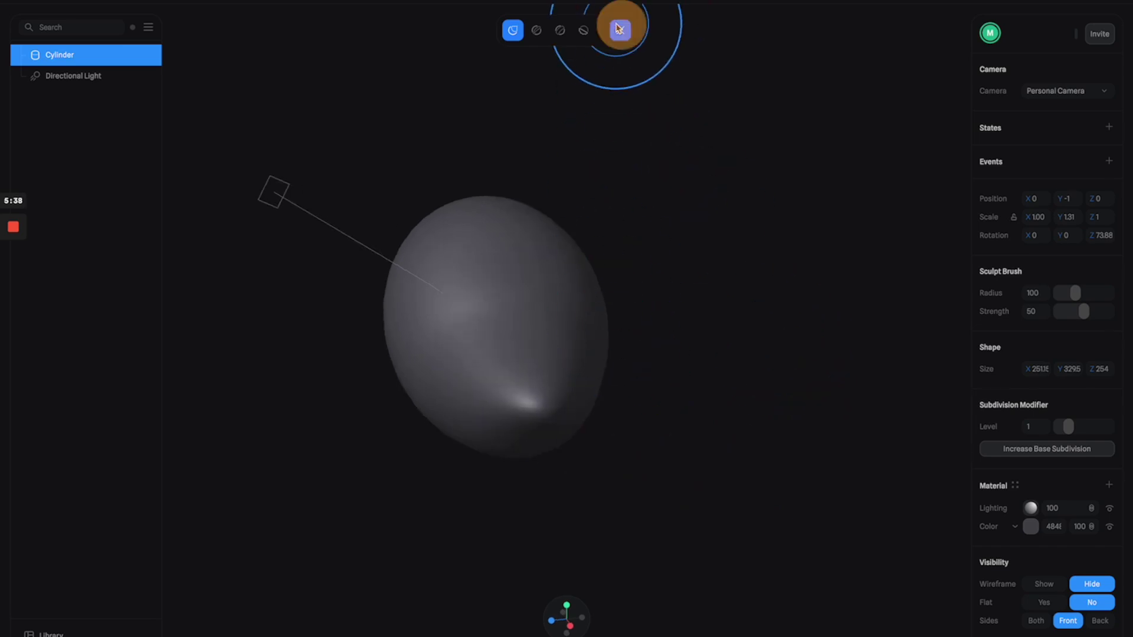
mouse_move(630, 331)
middle_down()
mouse_move(609, 356)
mouse_move(595, 327)
mouse_move(533, 359)
middle_up()
scroll(535, 369, up, 3)
scroll(544, 368, up, 2)
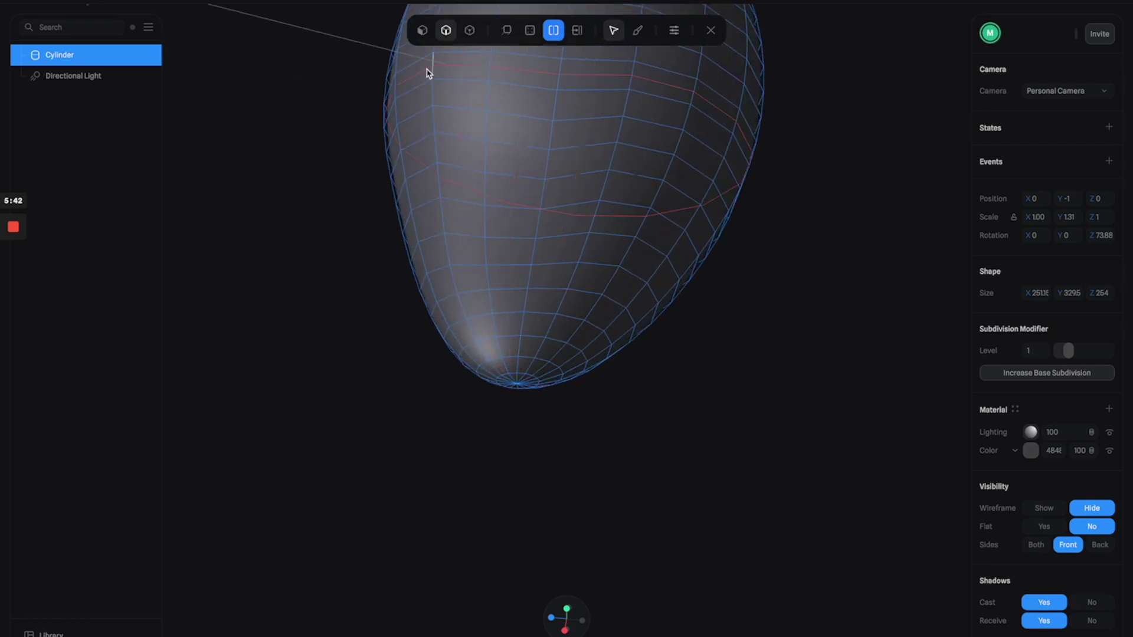
click(421, 36)
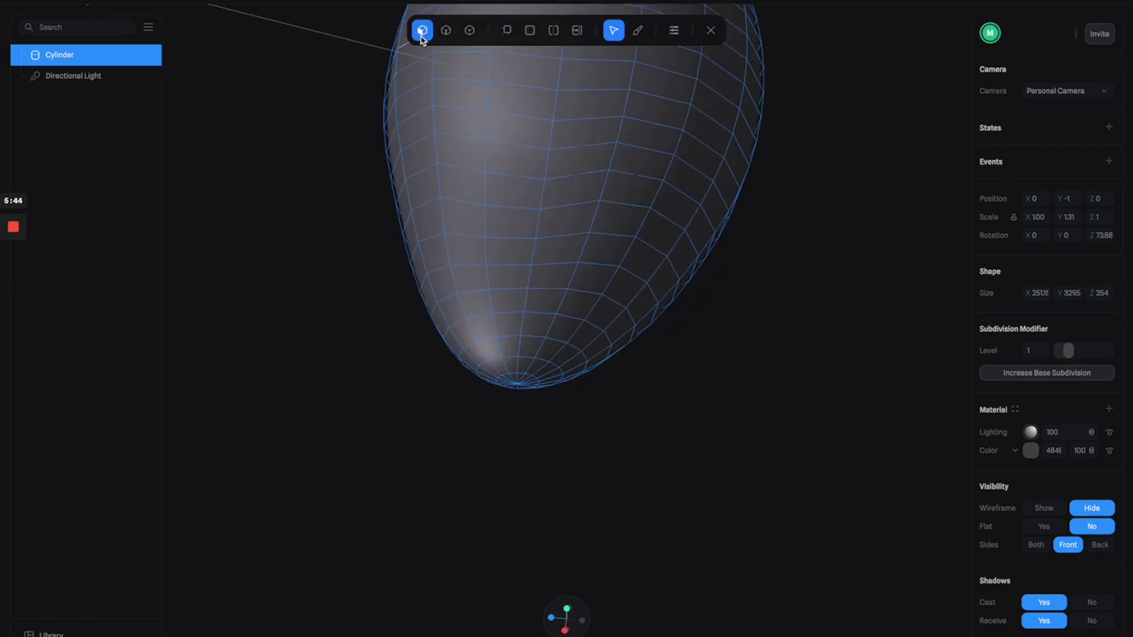
middle_drag(566, 384, 546, 365)
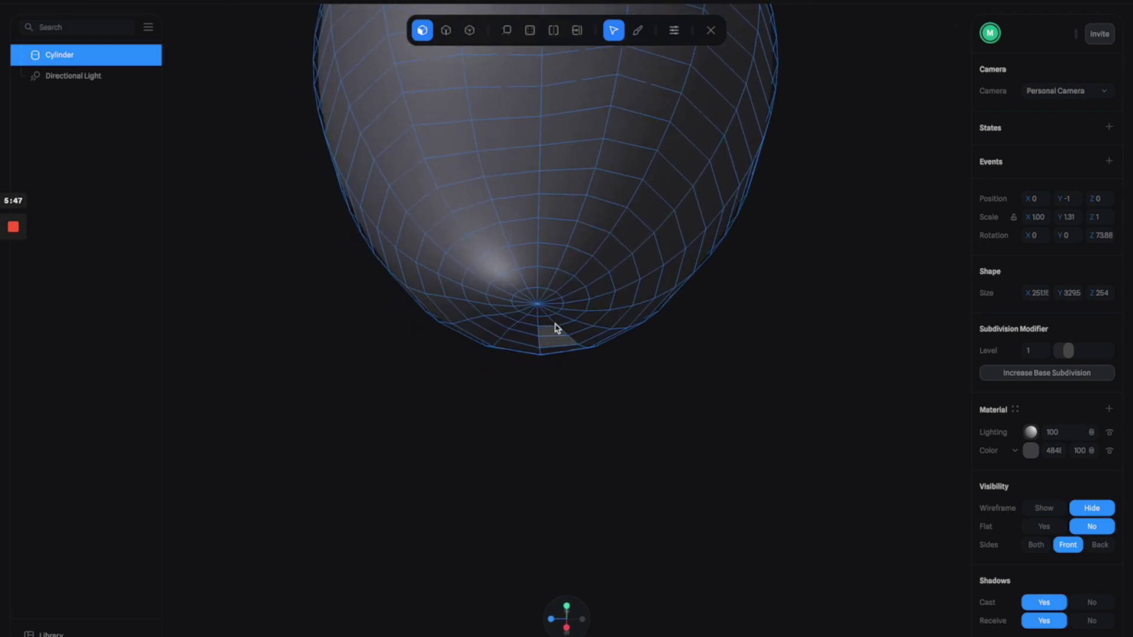
- Select the faces around the teardrop's pointed tip and pull them outward into a long, thin tail
click(567, 293)
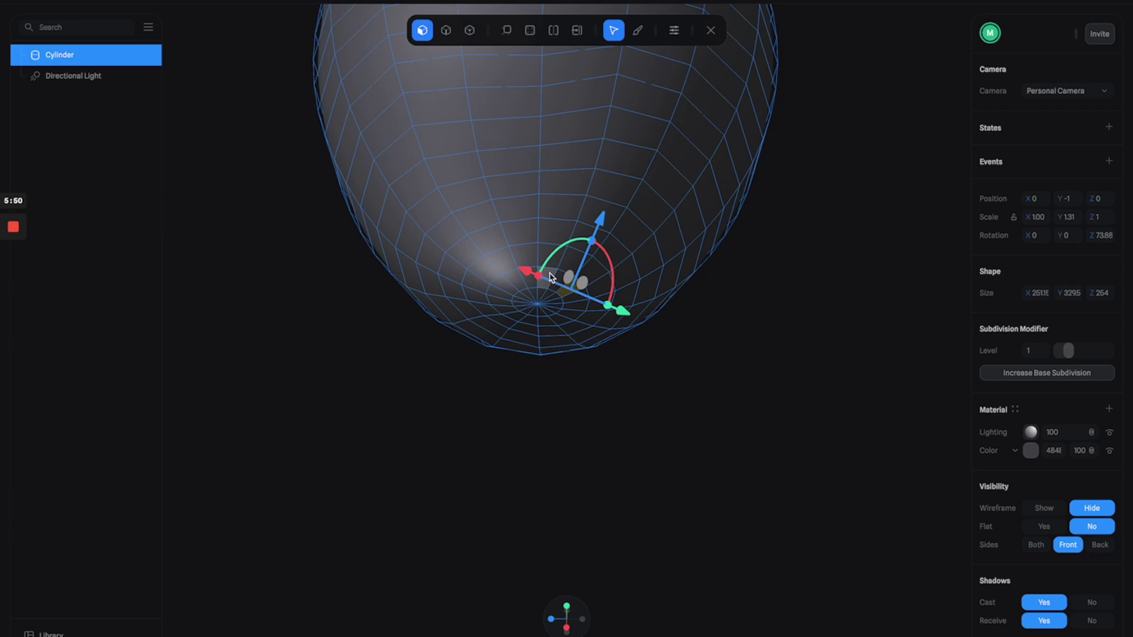
scroll(549, 277, up, 5)
shift+click(556, 251)
shift+click(529, 247)
shift+click(506, 245)
shift+click(471, 264)
shift+click(468, 272)
shift+click(583, 277)
scroll(590, 283, down, 5)
scroll(598, 286, down, 10)
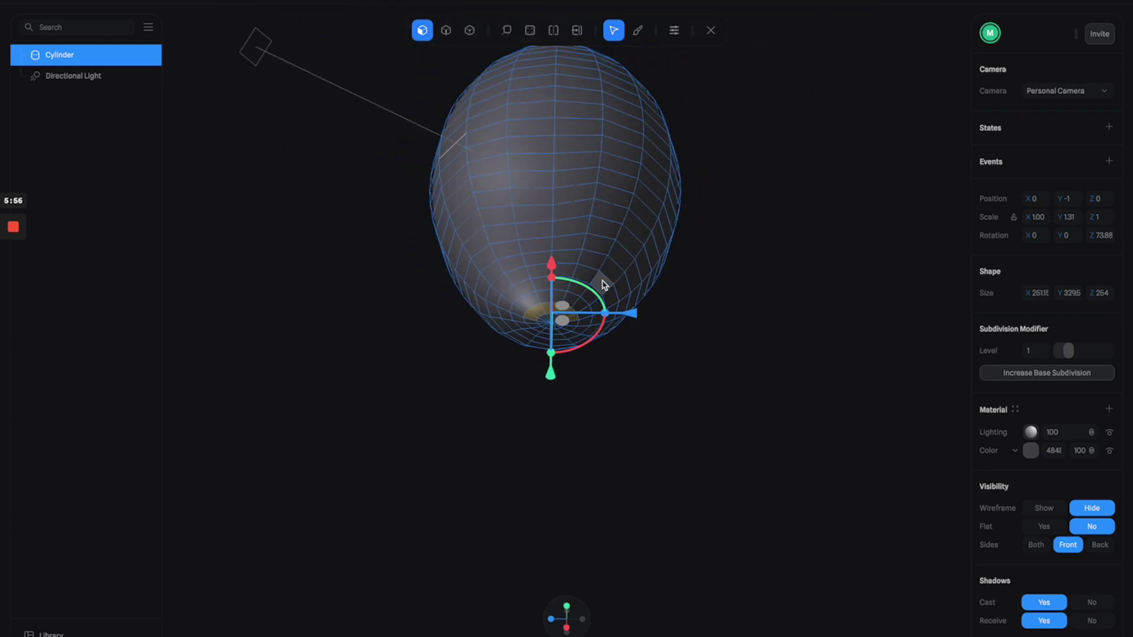
alt+drag(679, 387, 744, 387)
drag(710, 348, 838, 374)
- Raise the end faces of the tail so it slants upward, and fine-tune their position
middle_drag(838, 373, 783, 285)
drag(796, 266, 799, 206)
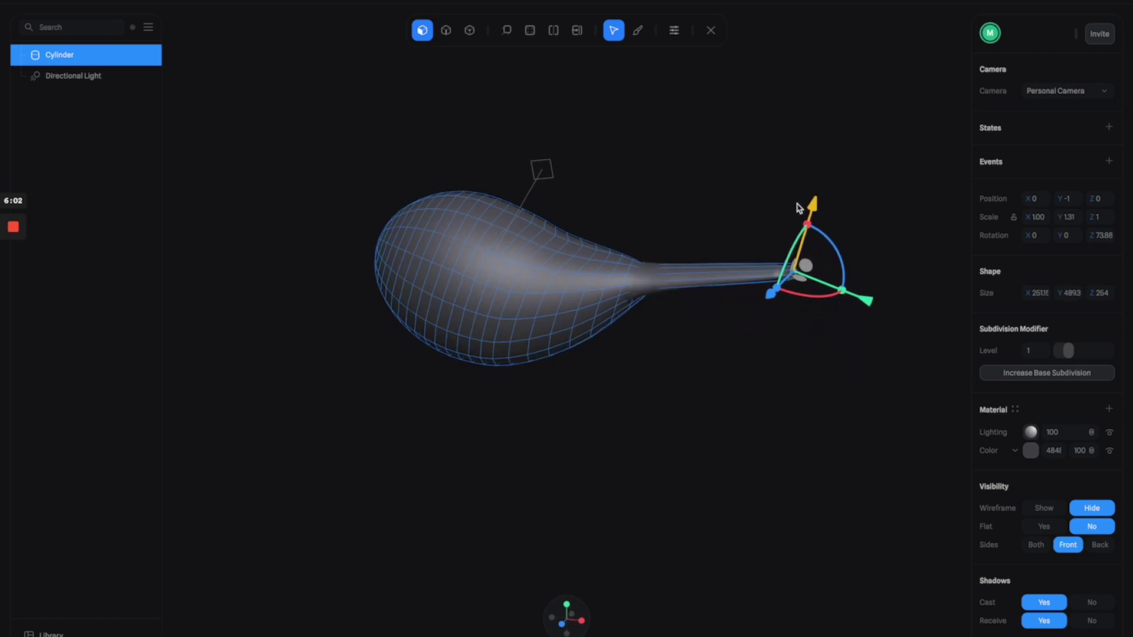
scroll(798, 207, up, 5)
middle_drag(758, 231, 695, 285)
scroll(840, 306, up, 4)
middle_drag(840, 306, 663, 374)
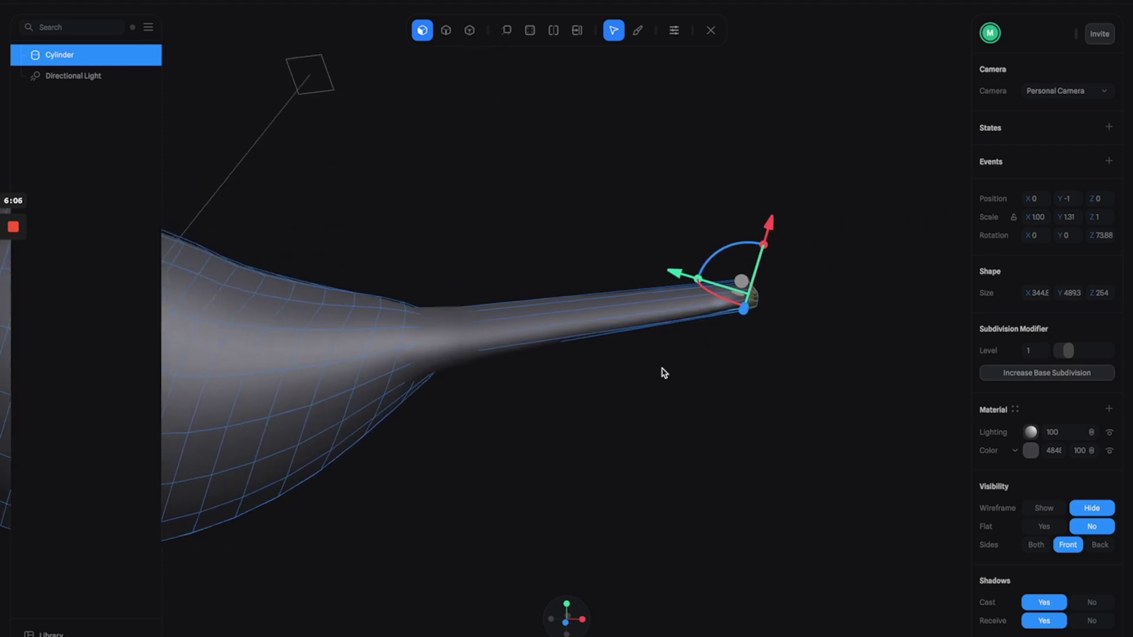
drag(768, 291, 717, 313)
middle_drag(716, 312, 571, 345)
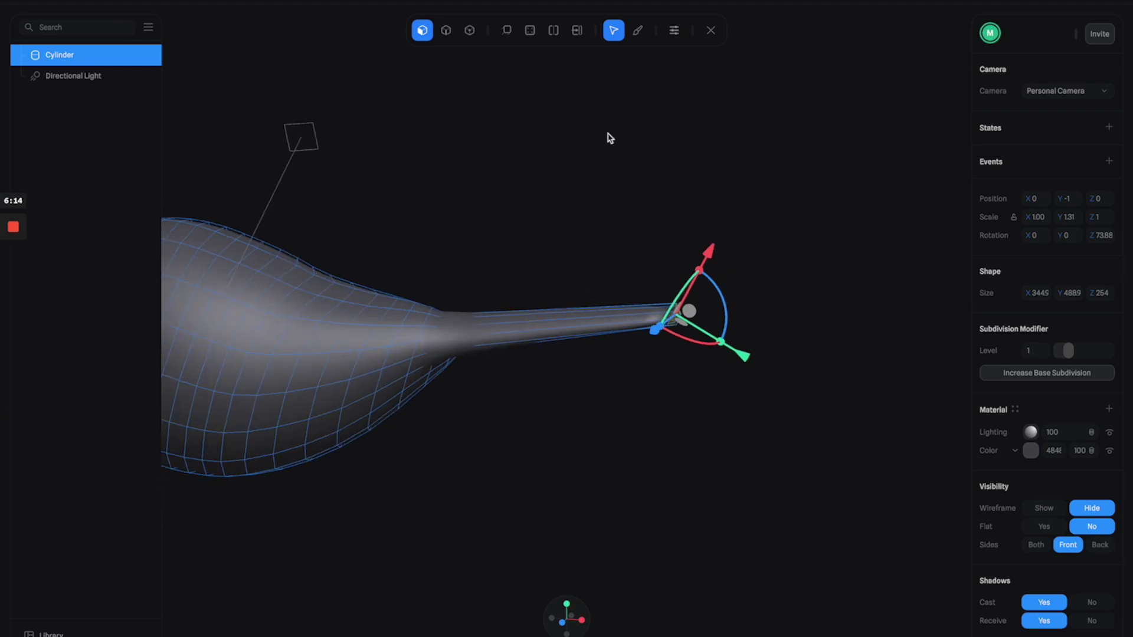
- Add loop cuts at several places along the thin tail
click(555, 36)
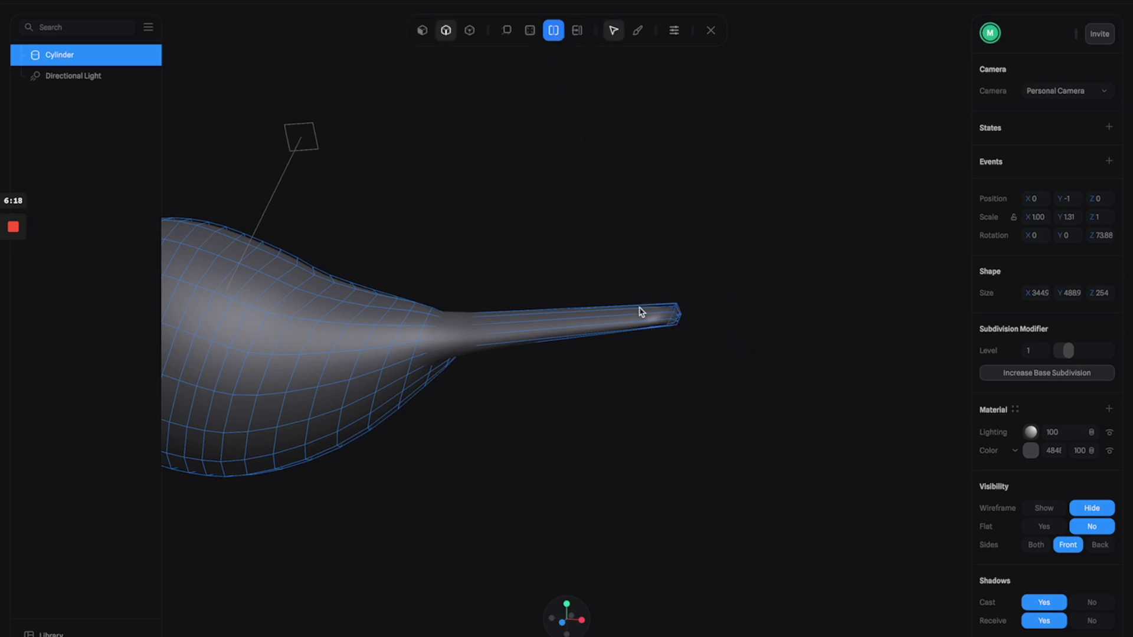
click(647, 324)
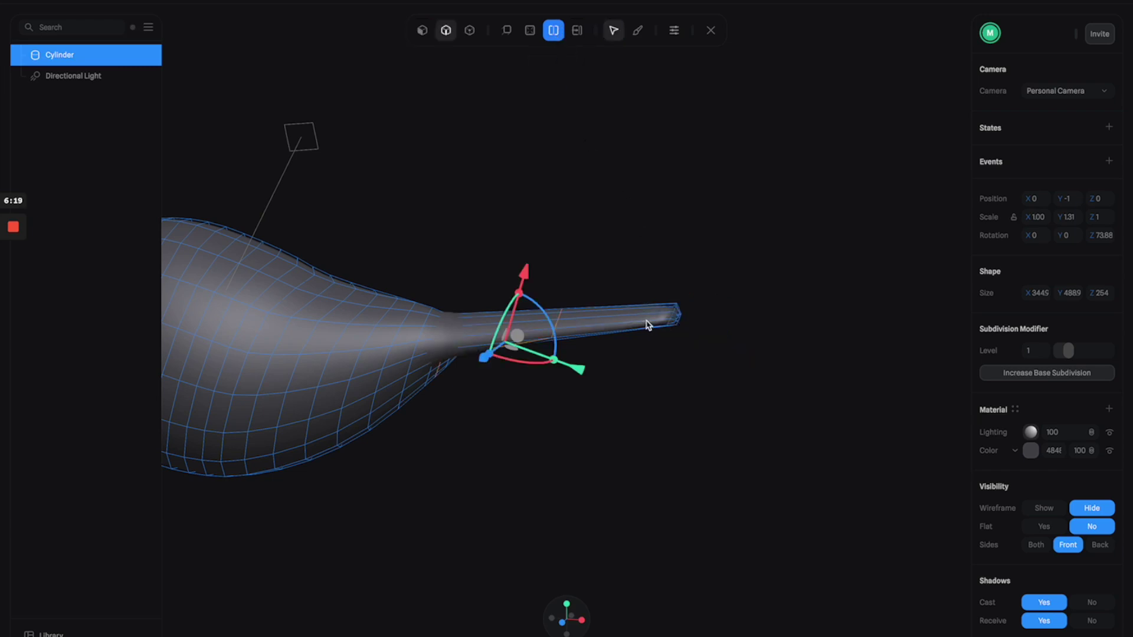
click(605, 326)
scroll(475, 319, up, 3)
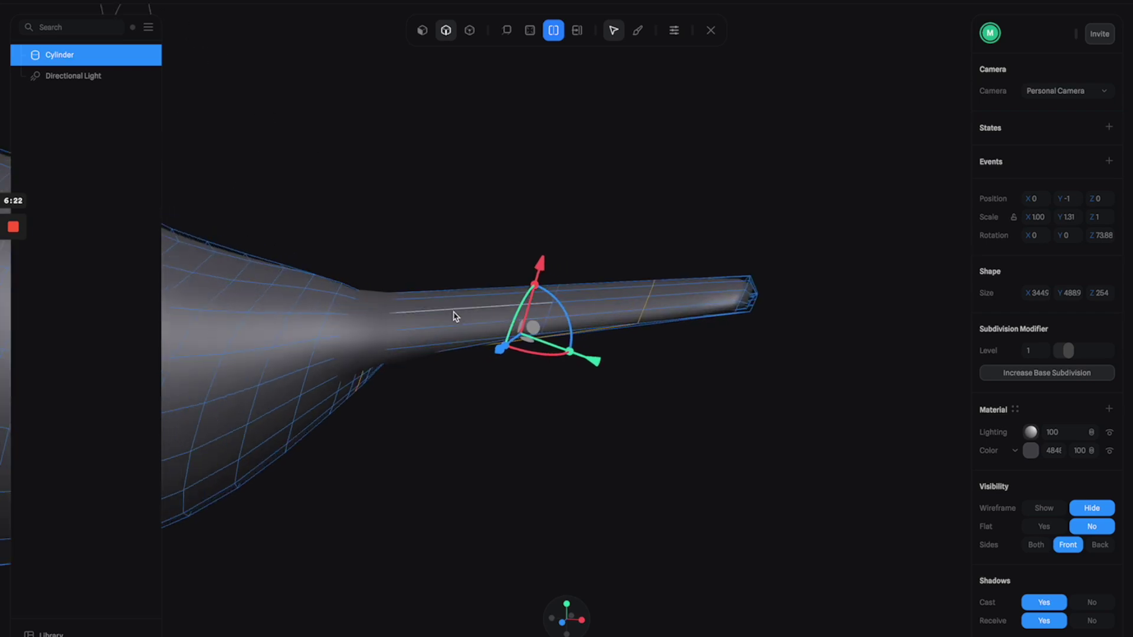
scroll(477, 304, down, 2)
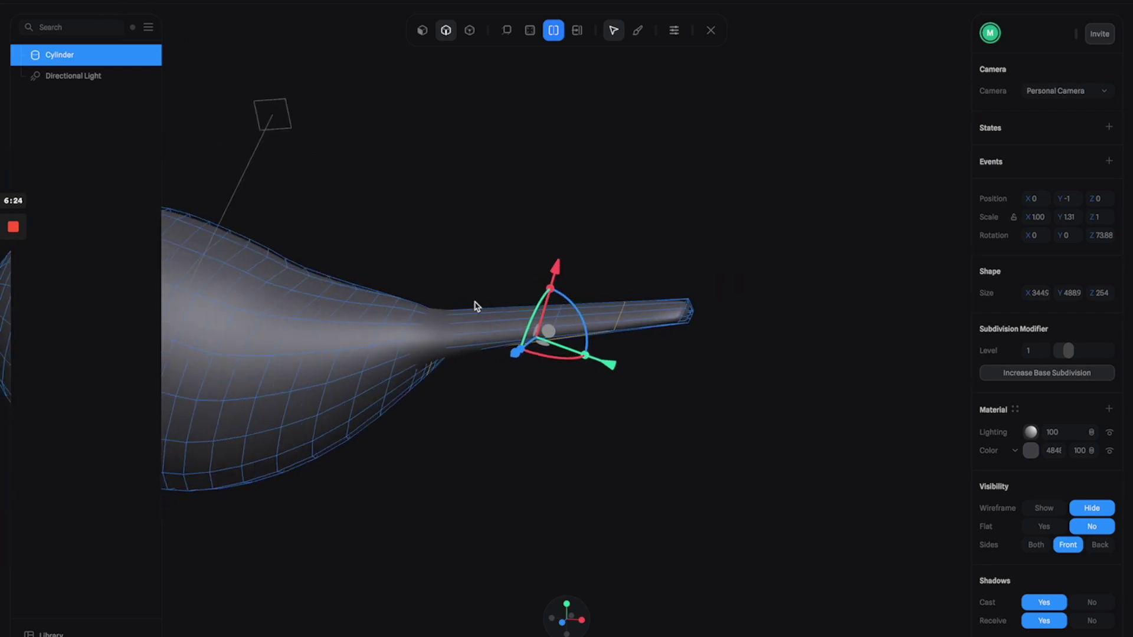
click(496, 322)
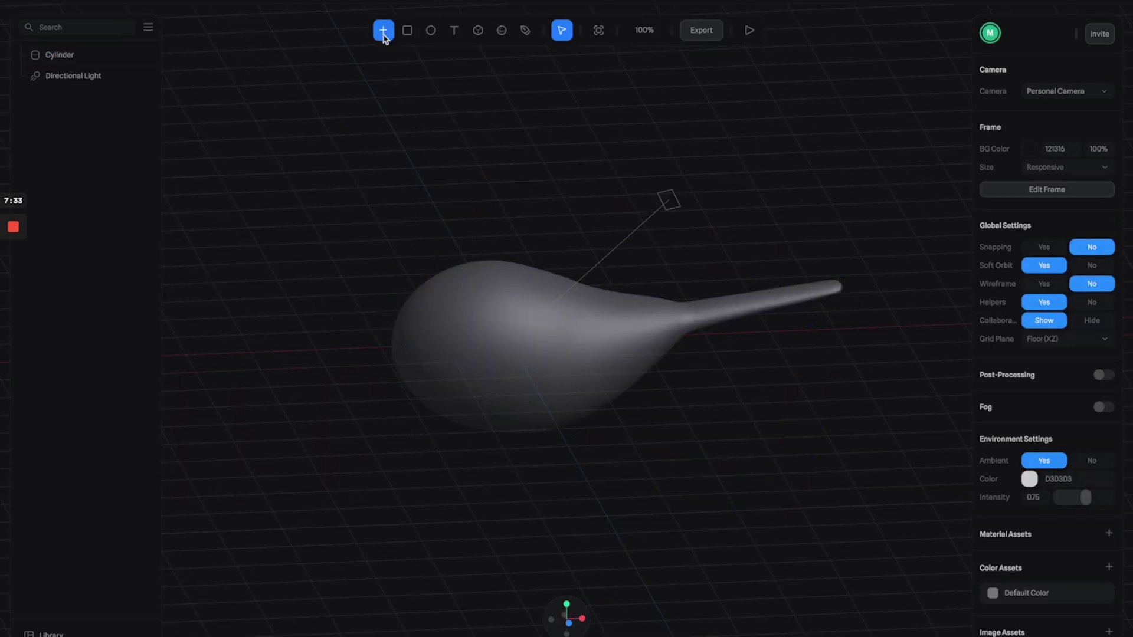
- Add a small cylinder in front of the body's rounded end
click(384, 36)
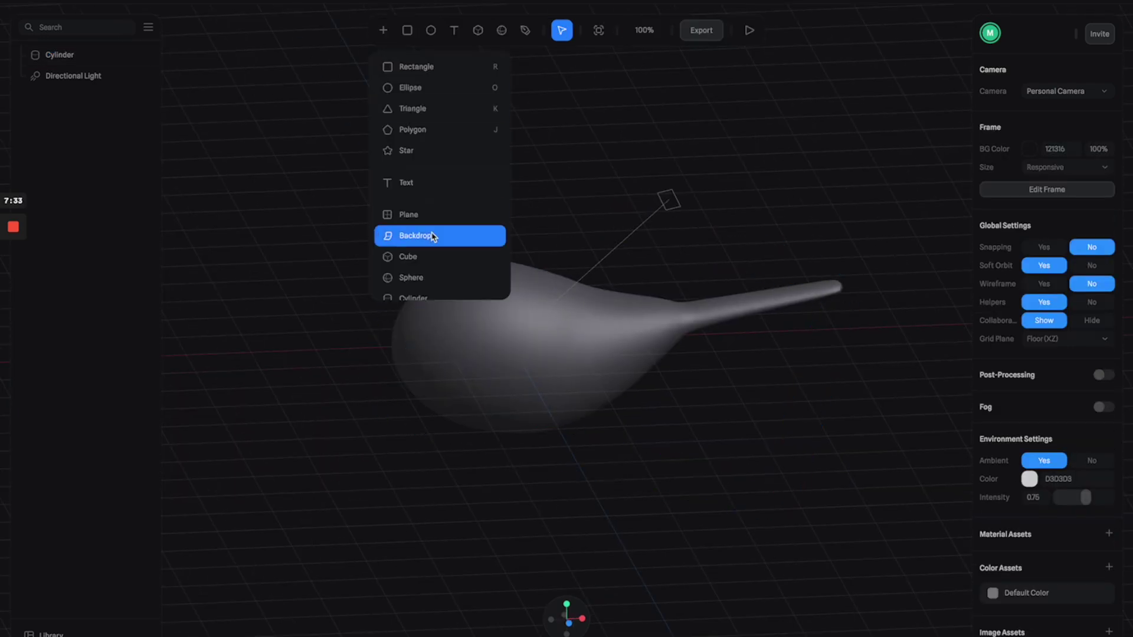
scroll(429, 266, down, 1)
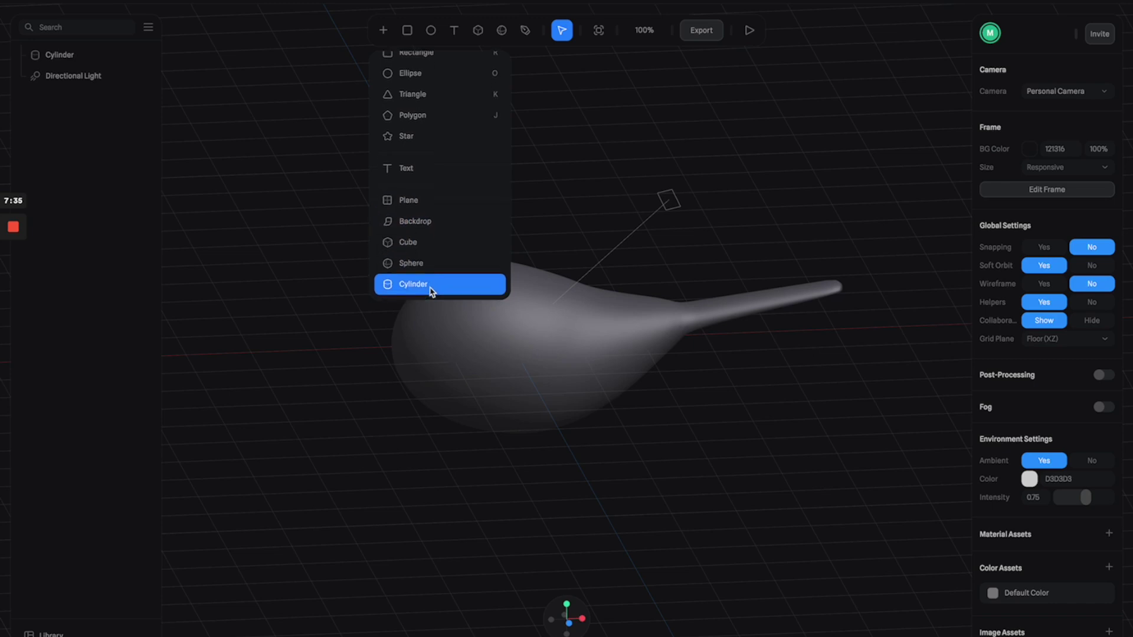
click(434, 293)
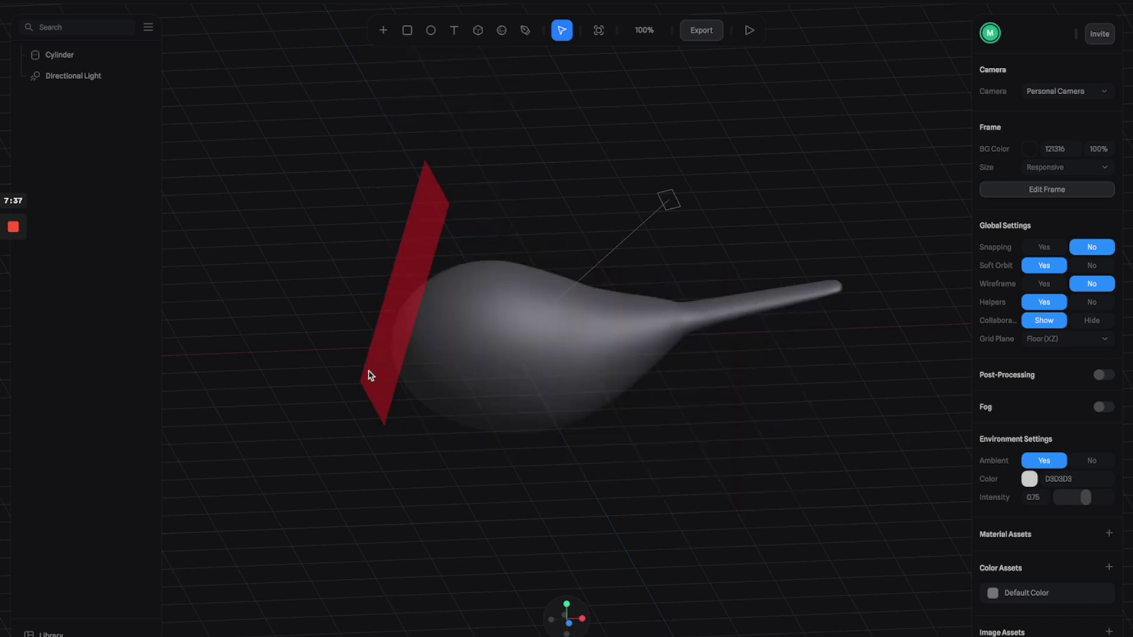
click(337, 381)
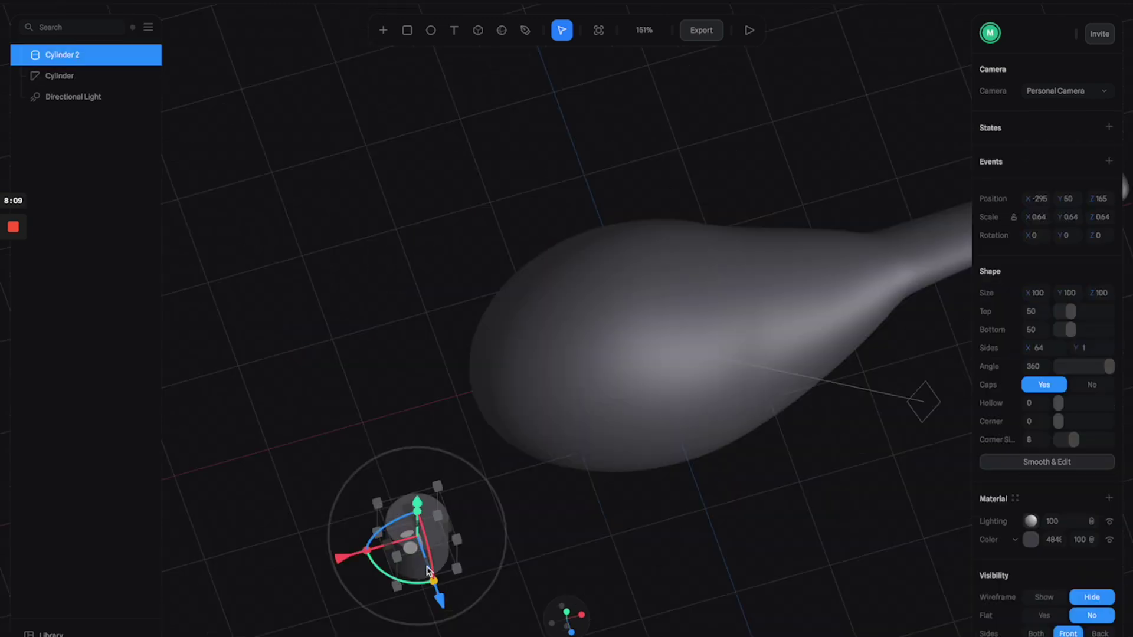
- Stretch the new cylinder taller and narrower, scaled 0.39, 0.97, 0.39, and taper it into a cone with a Top value of 9
scroll(488, 502, up, 1)
alt+drag(489, 500, 464, 572)
right_drag(496, 571, 524, 481)
drag(364, 342, 374, 275)
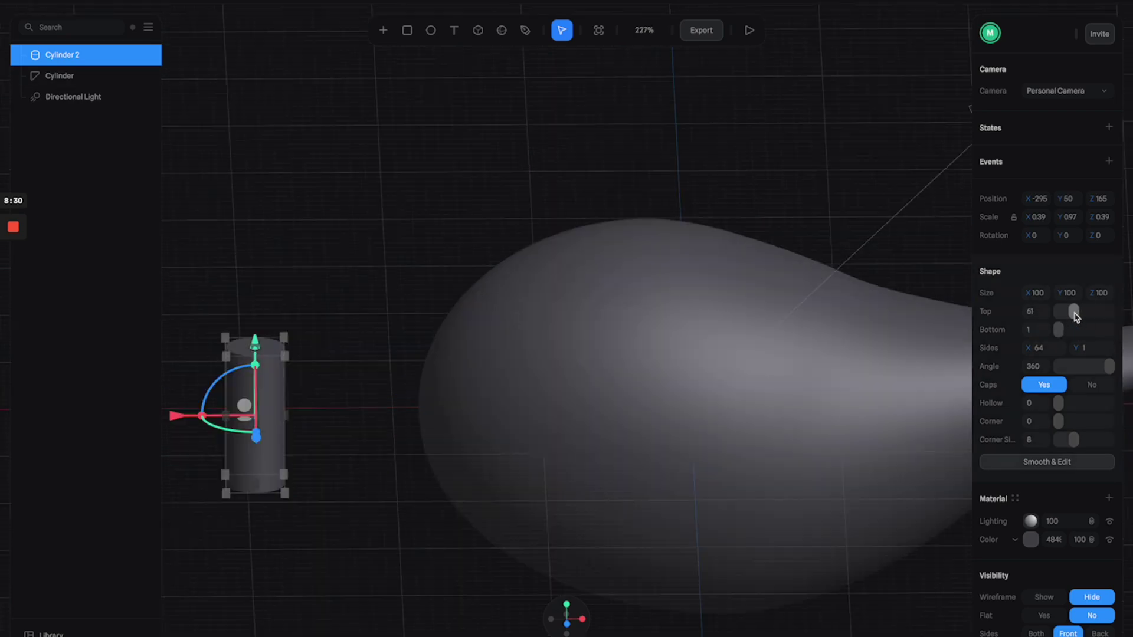
drag(1075, 317, 1066, 317)
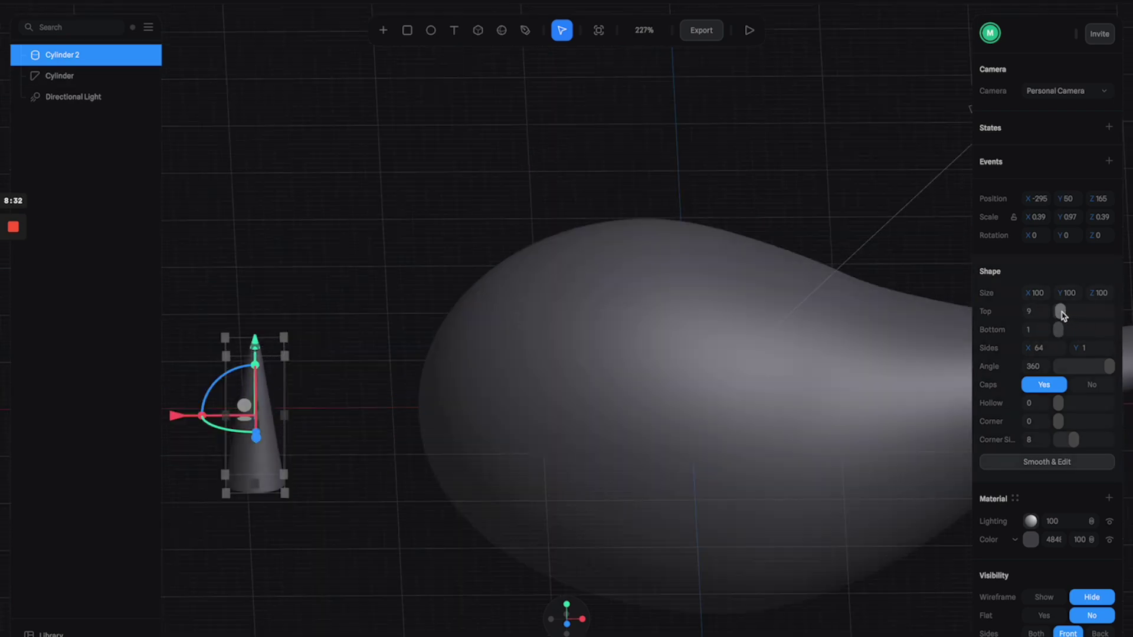
- Rotate the cone about 90 degrees around Z and move it against the body's rounded end as a beak pointing outward
click(569, 228)
scroll(435, 299, down, 4)
click(324, 410)
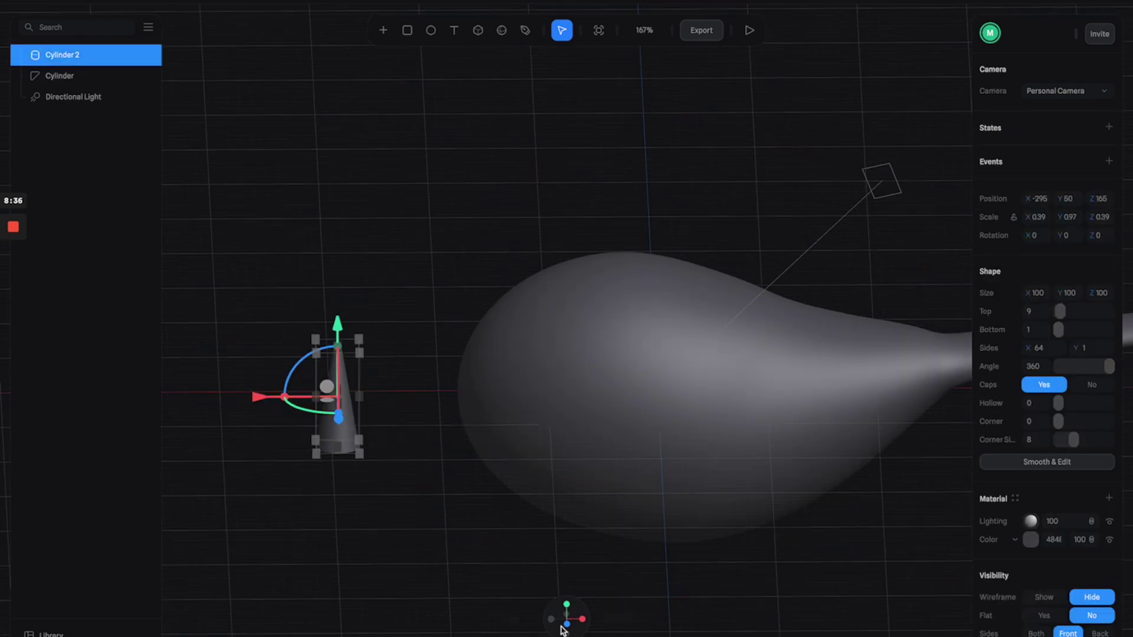
click(511, 619)
drag(398, 284, 351, 261)
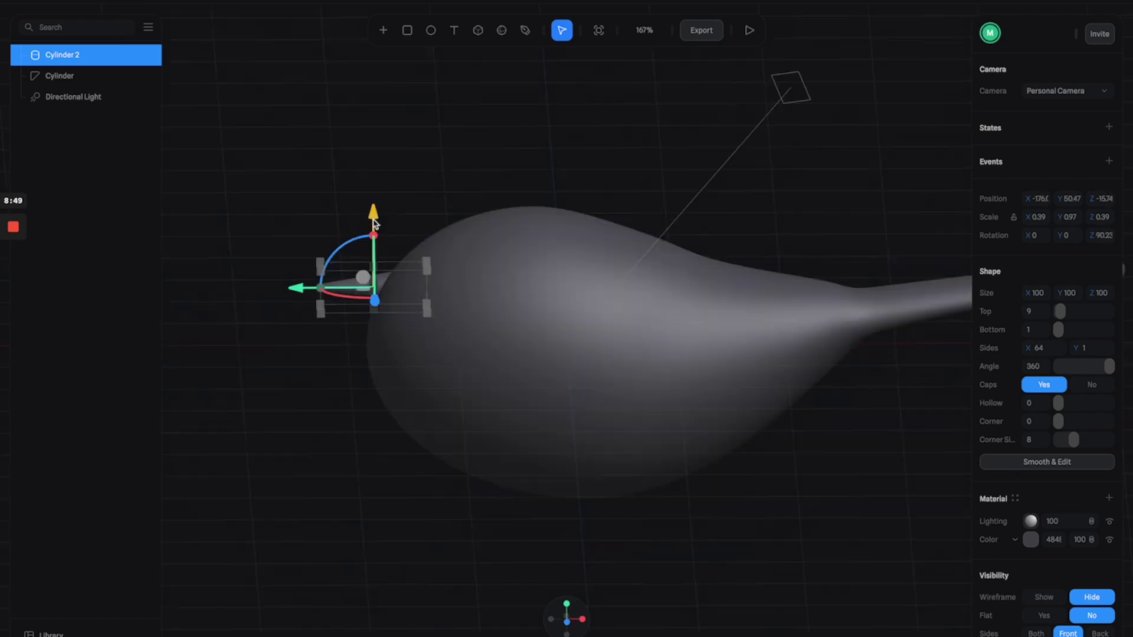
drag(319, 277, 257, 334)
drag(337, 240, 496, 417)
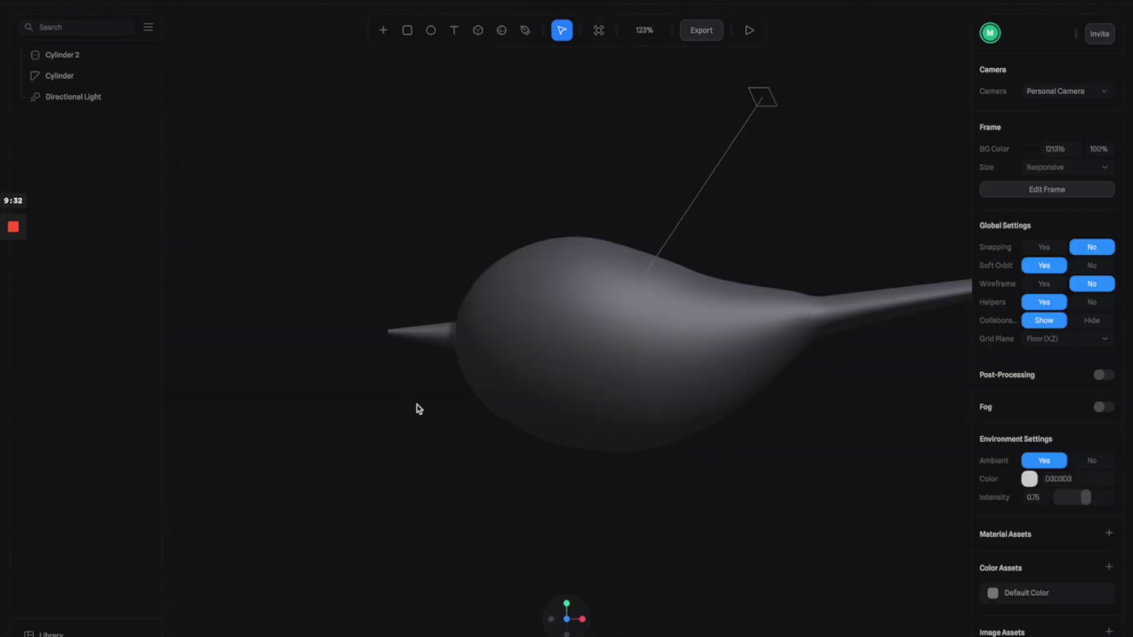
- Add a sphere about 81 units in size below the beak, beside the body
drag(407, 399, 459, 298)
click(383, 30)
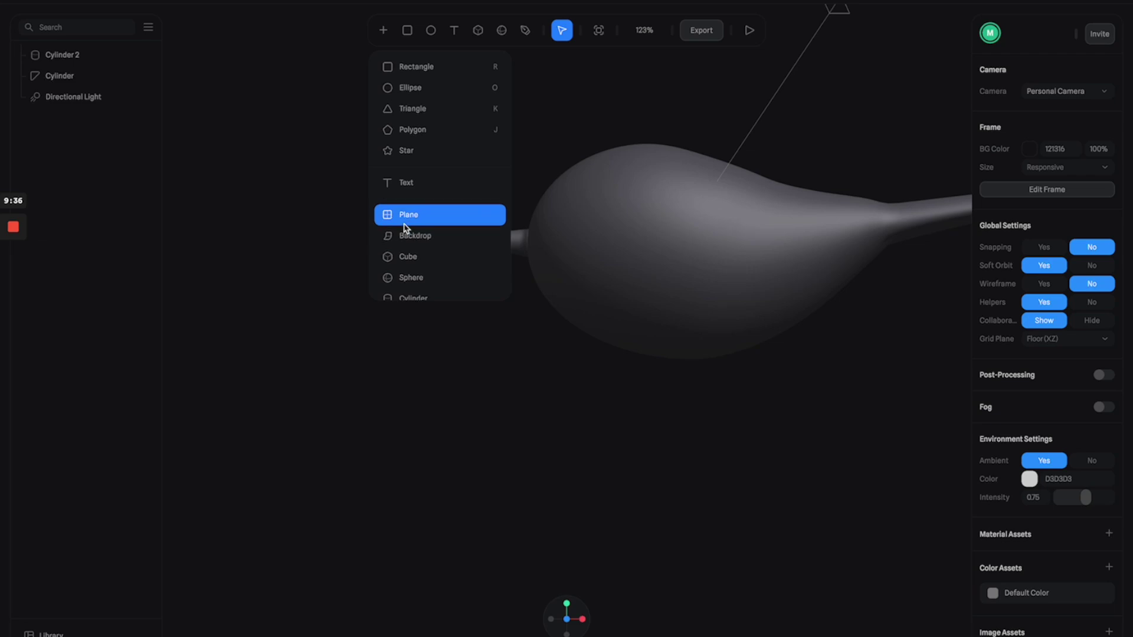
click(428, 278)
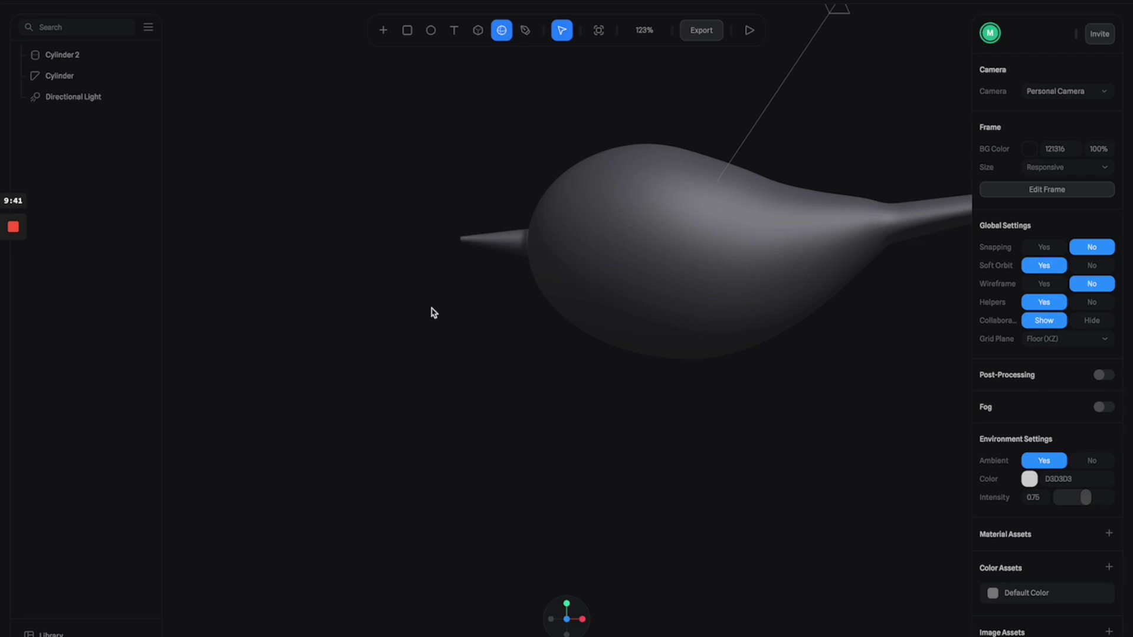
click(433, 310)
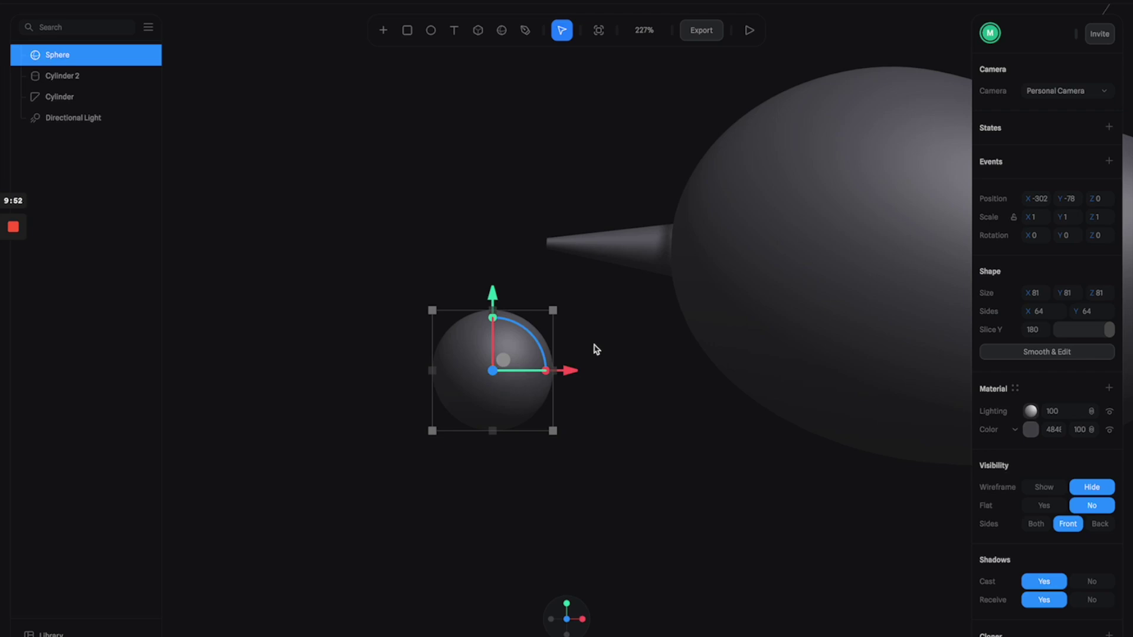
- Duplicate the sphere in place and rename the original Eye
key(ctrl+d)
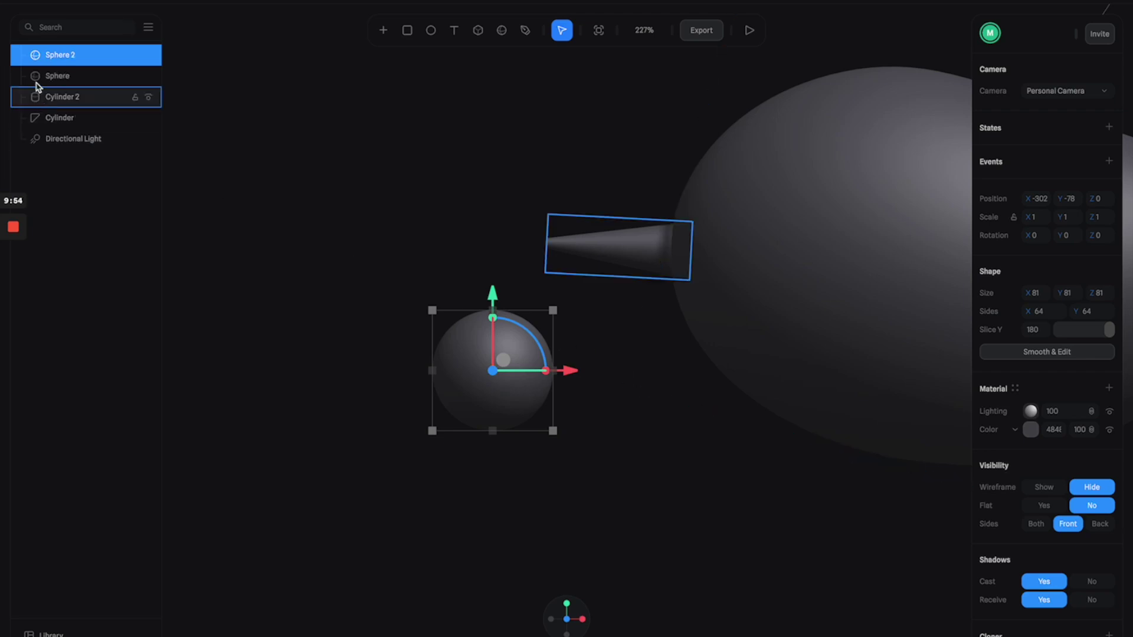
double_click(62, 54)
key(Escape)
double_click(62, 76)
text(Eye)
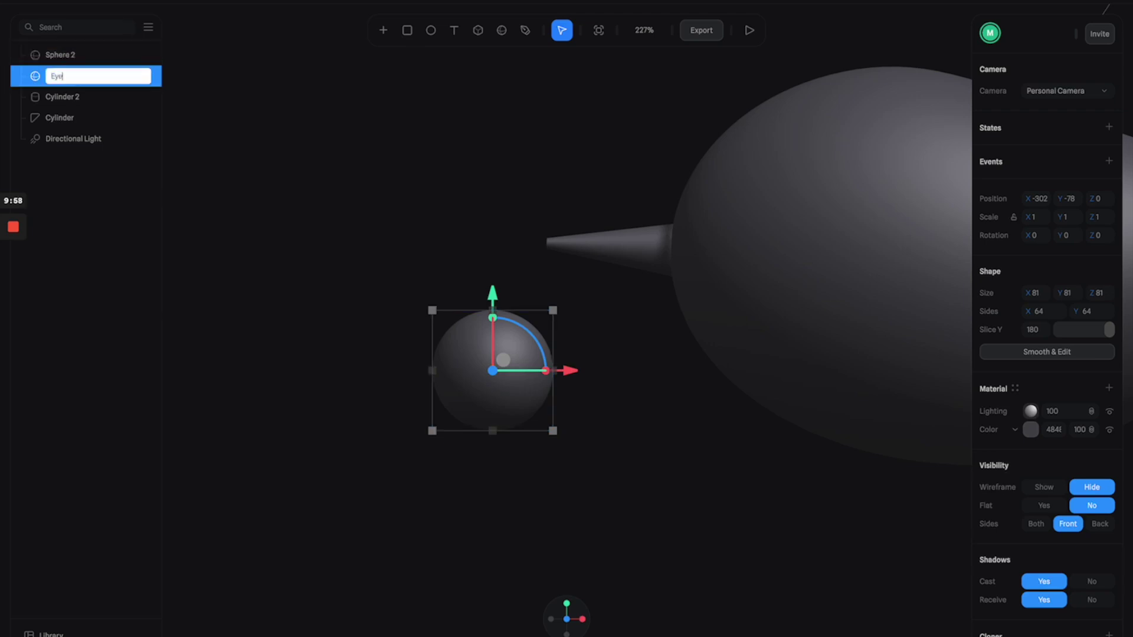
- Rename the duplicated sphere as Eye Lid
click(62, 55)
double_click(62, 55)
text(Eye Li)
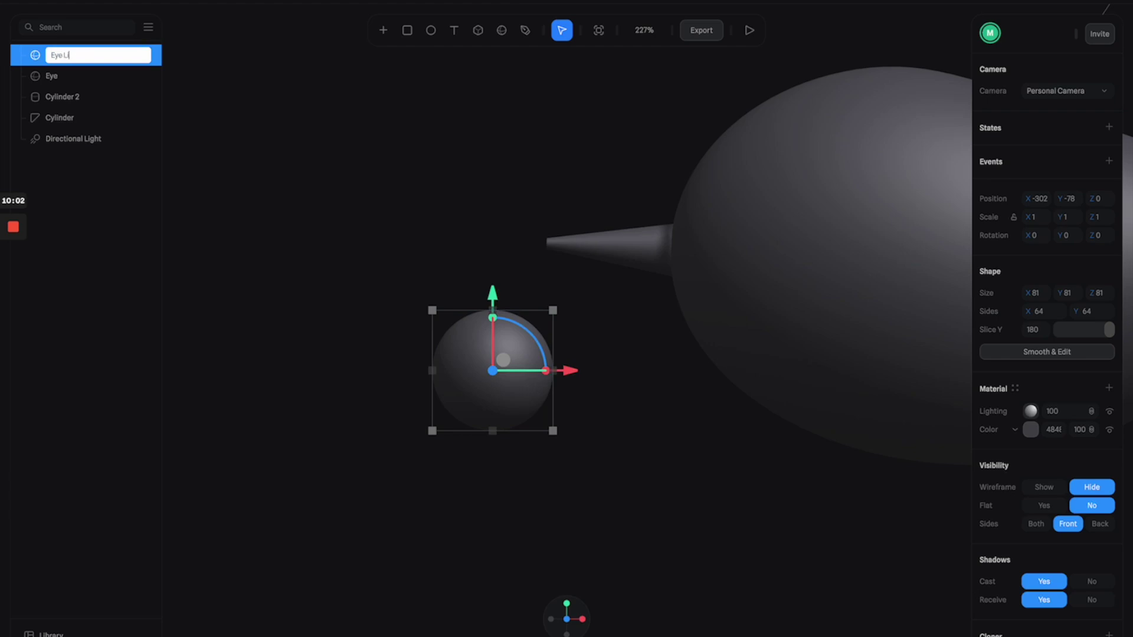
text(d)
key(Return)
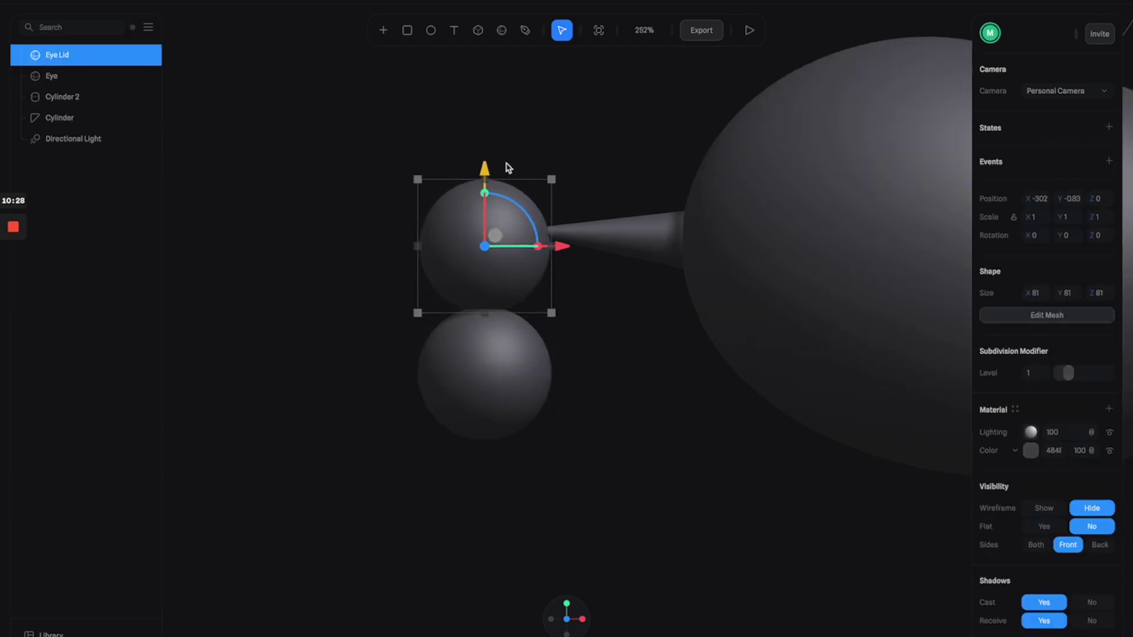
- Raise the Eye Lid above the Eye and delete the lower part of its mesh, keeping only a shallow dome
drag(506, 168, 510, 161)
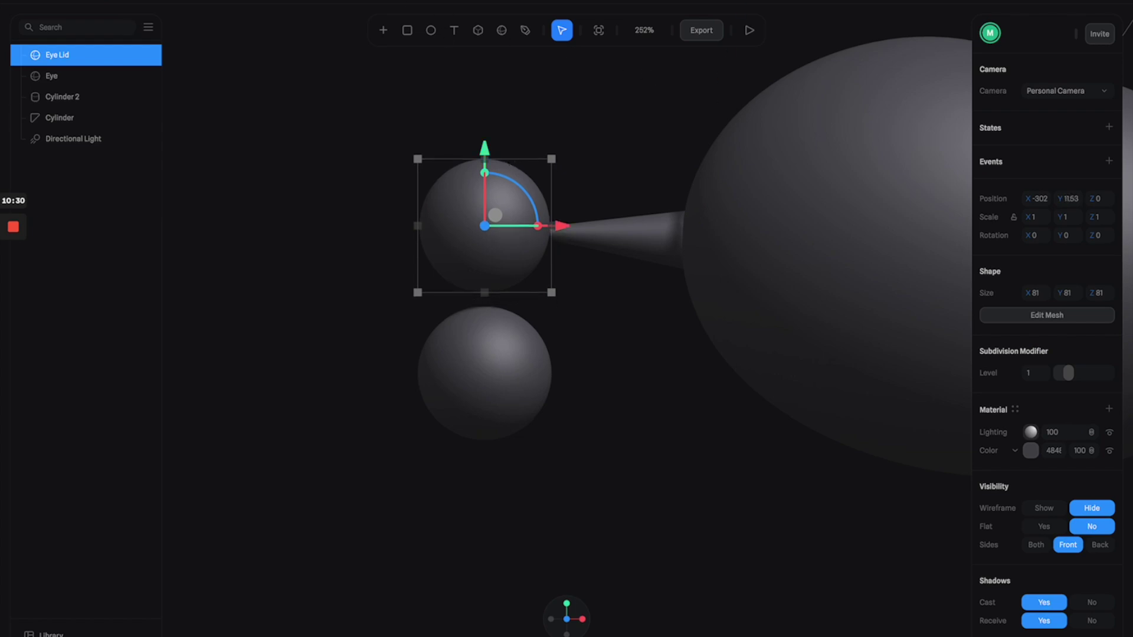
click(1047, 315)
drag(394, 242, 484, 275)
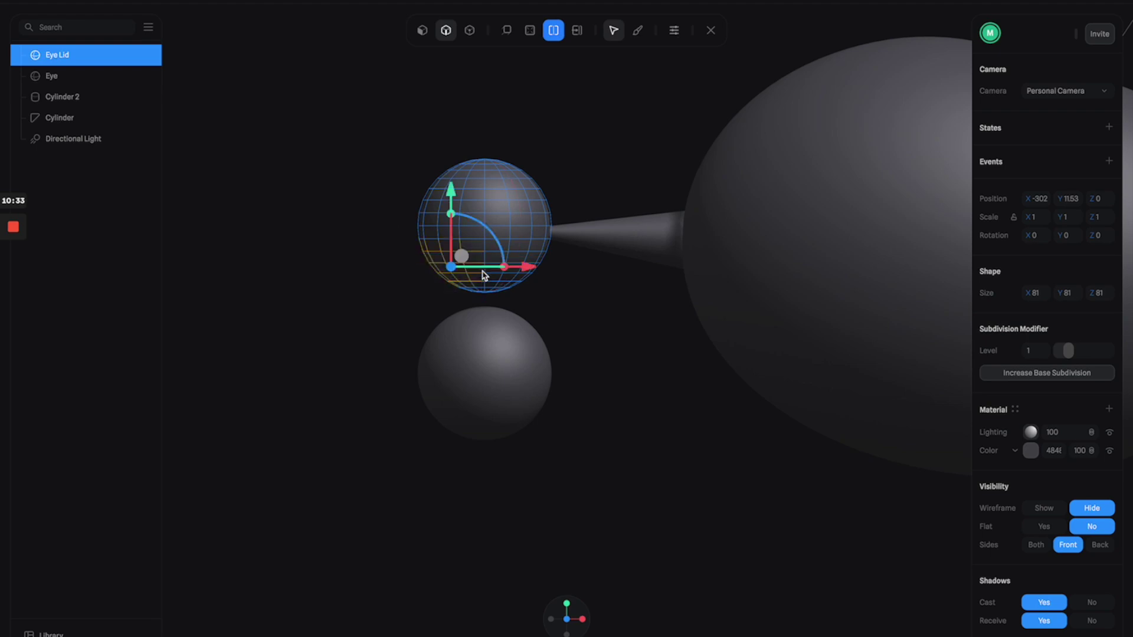
drag(391, 237, 649, 371)
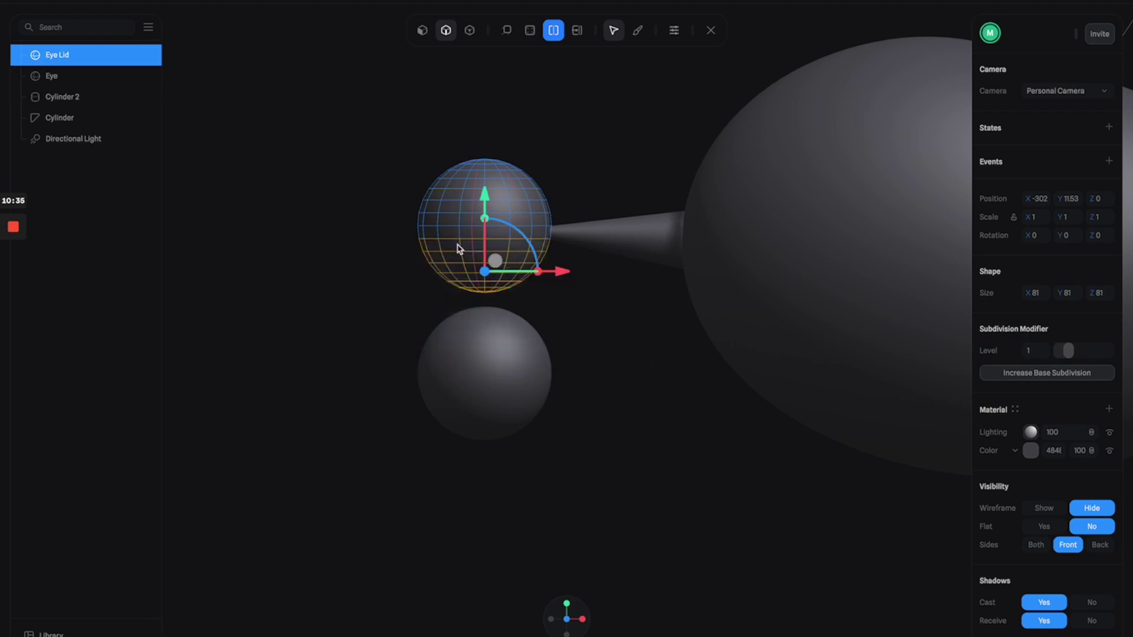
key(Delete)
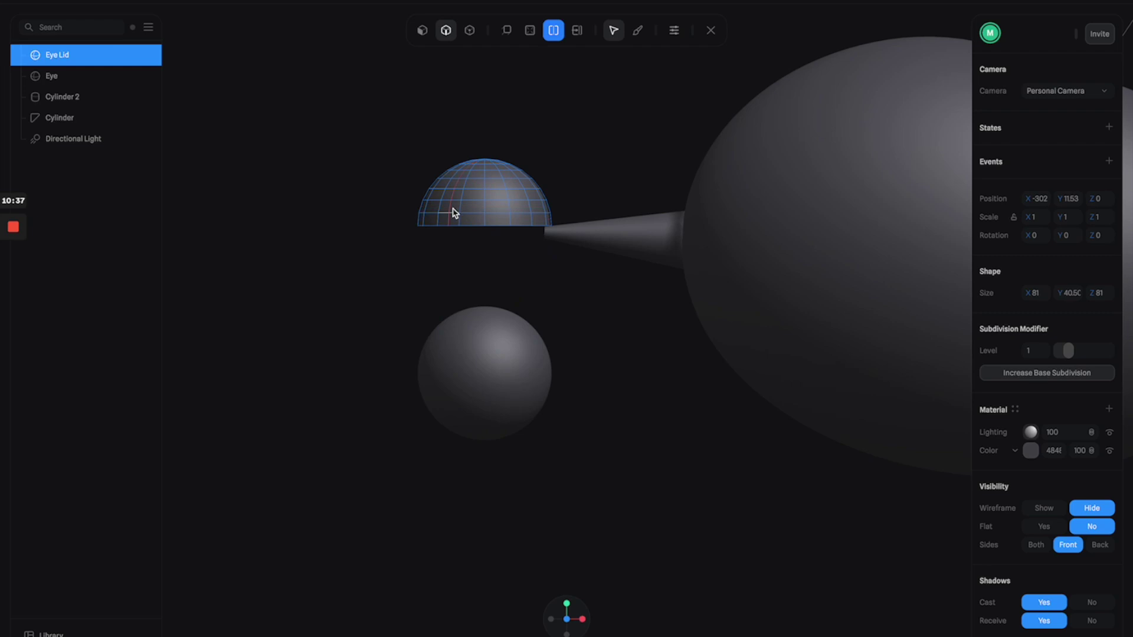
drag(395, 233, 634, 281)
key(Delete)
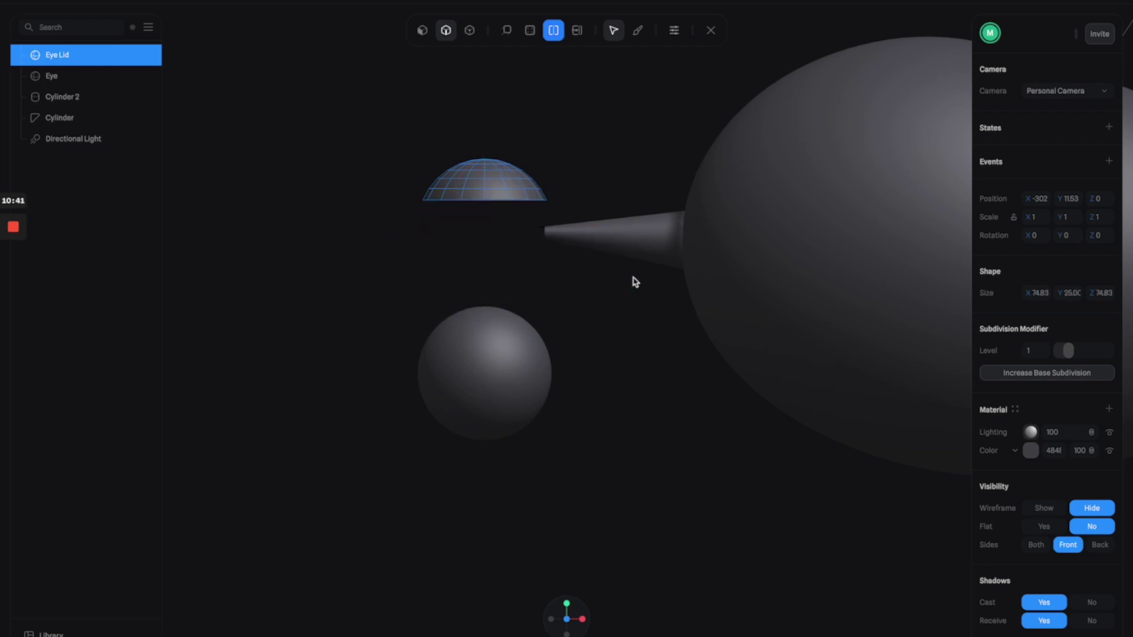
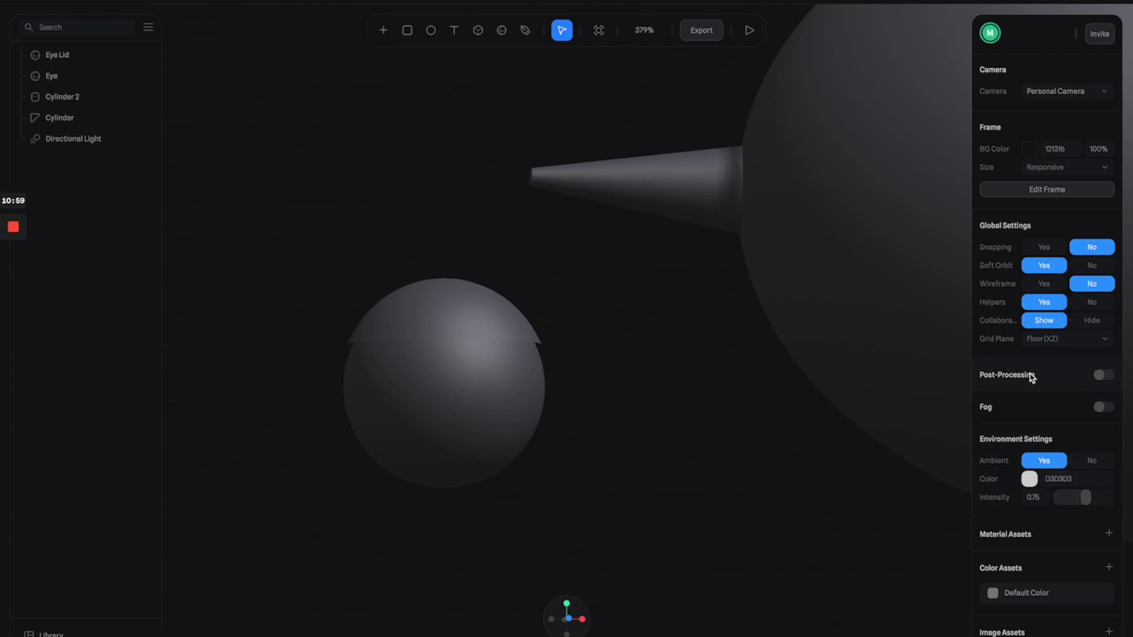
- Set the Eye sphere's material colour to white
click(496, 404)
click(1031, 430)
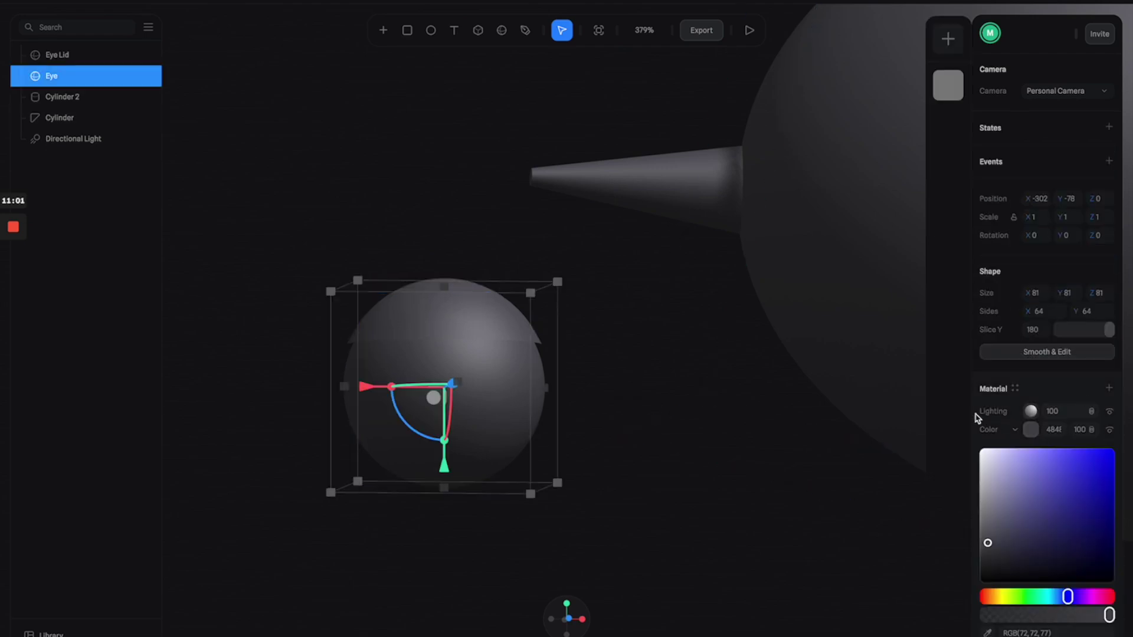
drag(1023, 477, 963, 445)
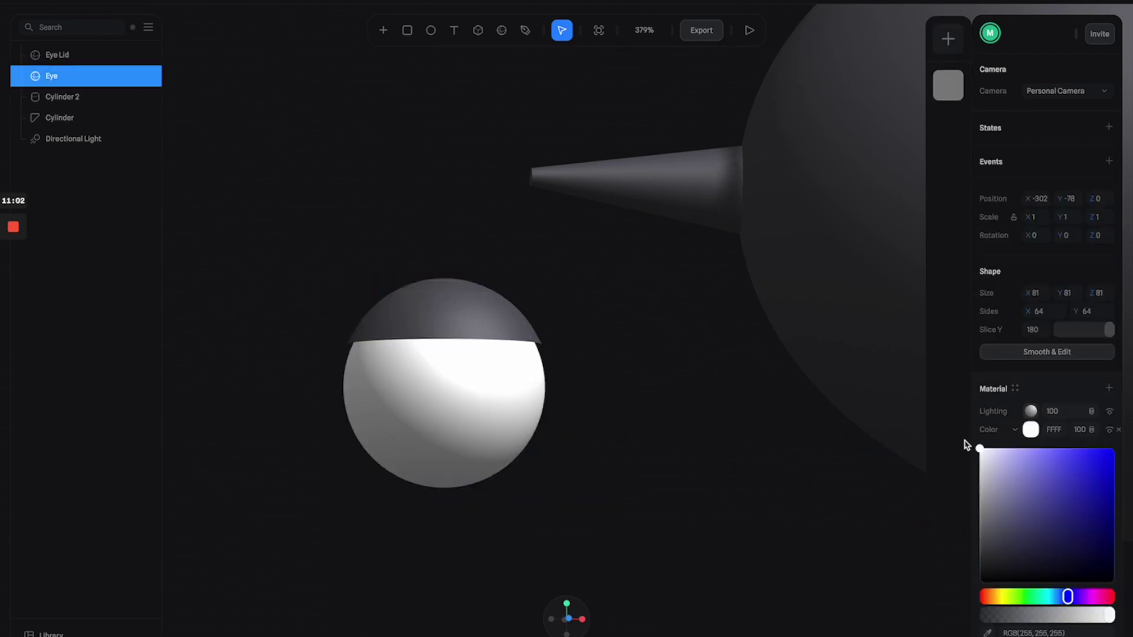
- Change the Eye's colour layer to Depth, shrink its range to Near 10.13 and Far 27.02, and bring the ramp stops closer together
click(1015, 431)
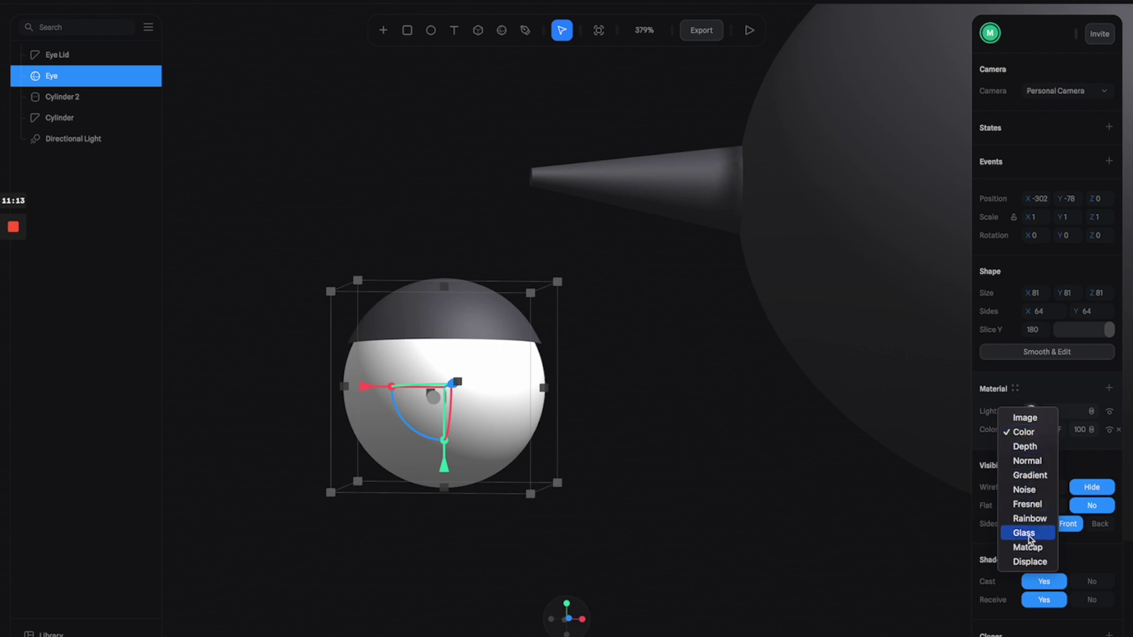
click(1025, 446)
click(1030, 431)
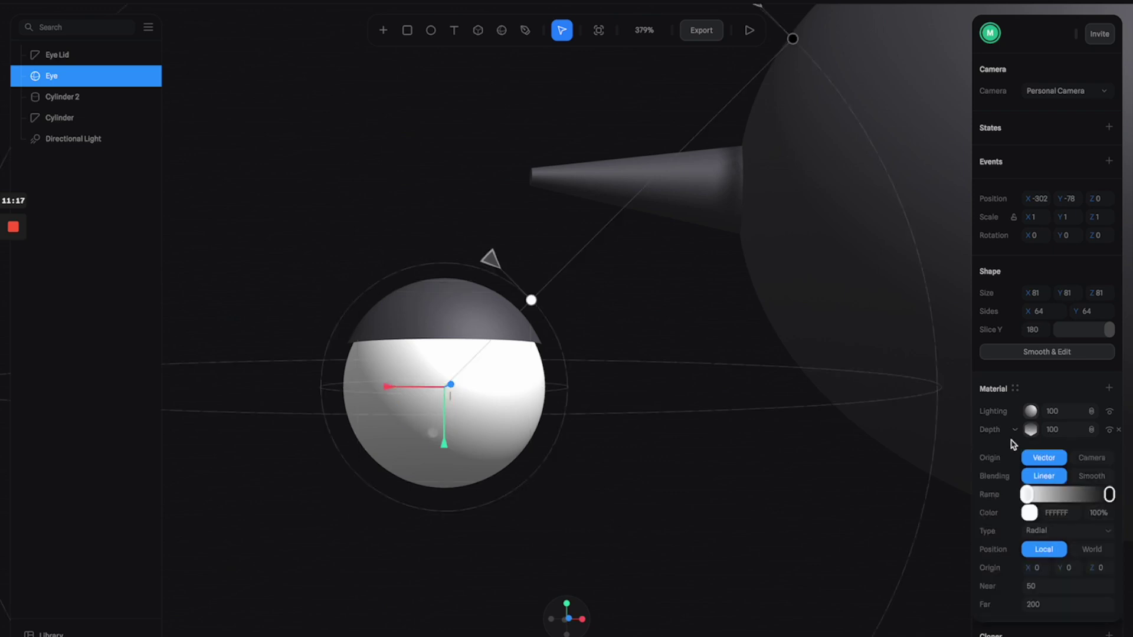
scroll(571, 351, down, 5)
drag(507, 282, 472, 327)
drag(650, 142, 486, 301)
drag(1028, 487, 1072, 494)
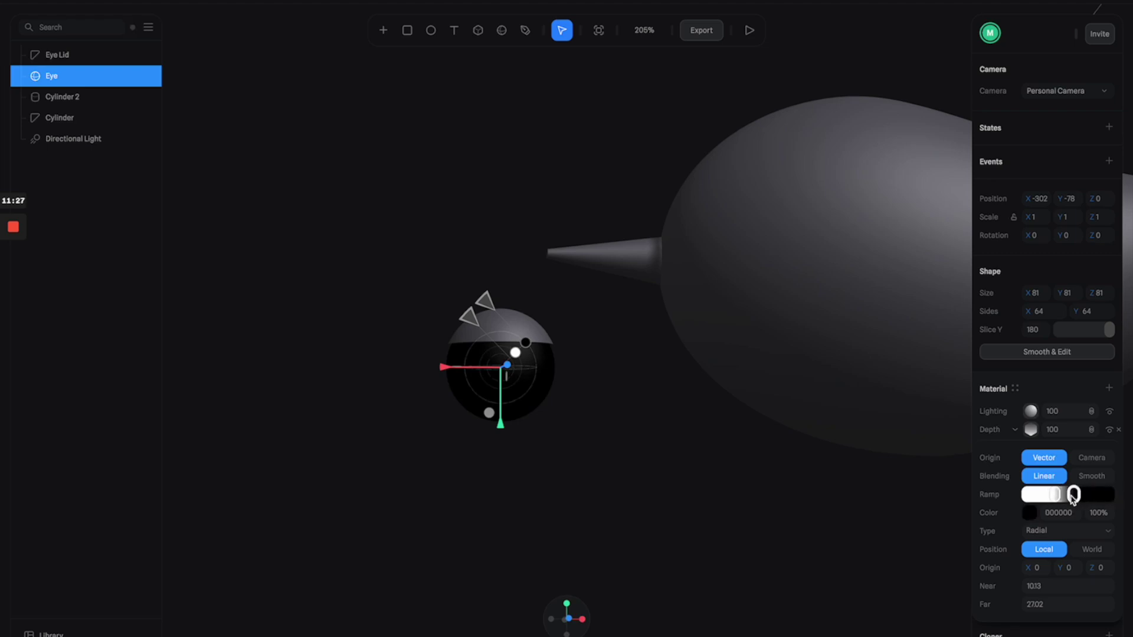
- Tighten the black and white stops of the Eye's Depth ramp to give the black pupil a sharp edge
scroll(468, 304, up, 5)
alt+drag(527, 376, 373, 412)
mouse_move(1055, 495)
mouse_down()
mouse_move(1083, 497)
mouse_move(1071, 498)
mouse_up()
click(1067, 495)
click(1079, 495)
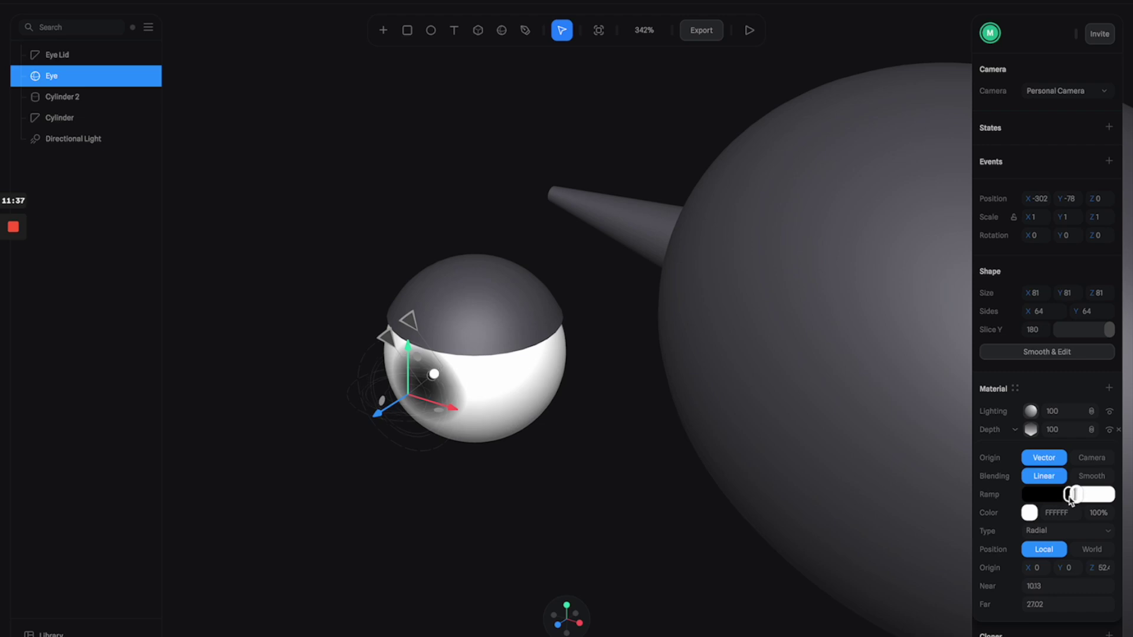
click(1069, 495)
- Enlarge the Eye's black pupil by extending the radial range of the Depth layer
scroll(454, 354, up, 5)
mouse_move(452, 362)
alt+mouse_down()
mouse_move(488, 313)
mouse_move(434, 359)
mouse_move(449, 348)
alt+mouse_up()
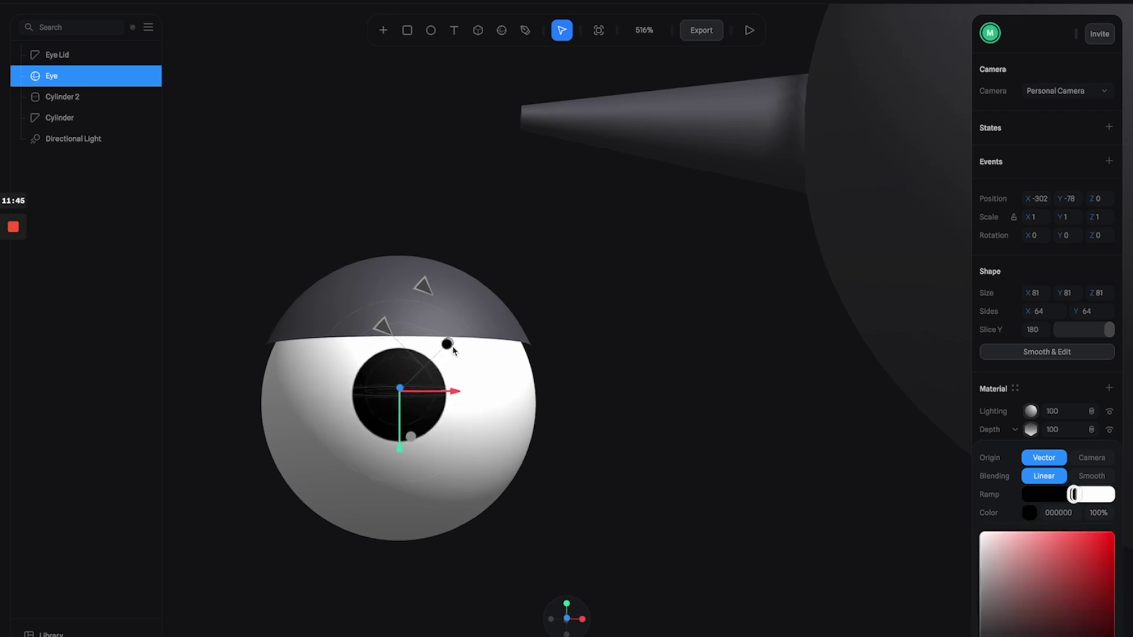
scroll(637, 333, down, 6)
mouse_move(607, 364)
alt+mouse_down()
mouse_move(569, 379)
mouse_move(609, 370)
alt+mouse_up()
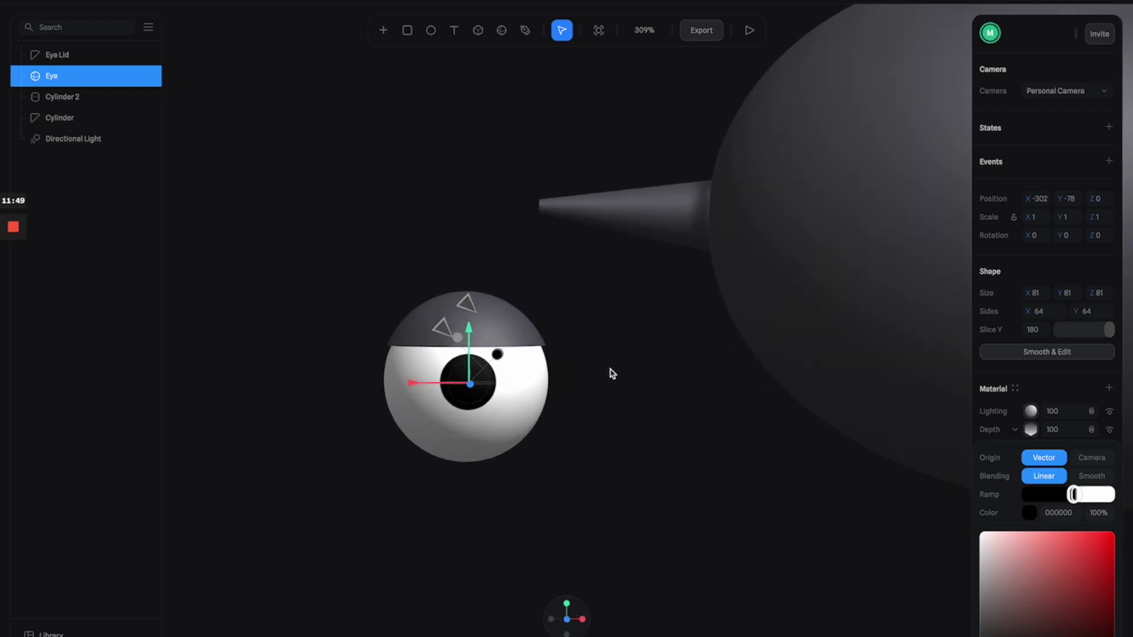
scroll(497, 352, up, 6)
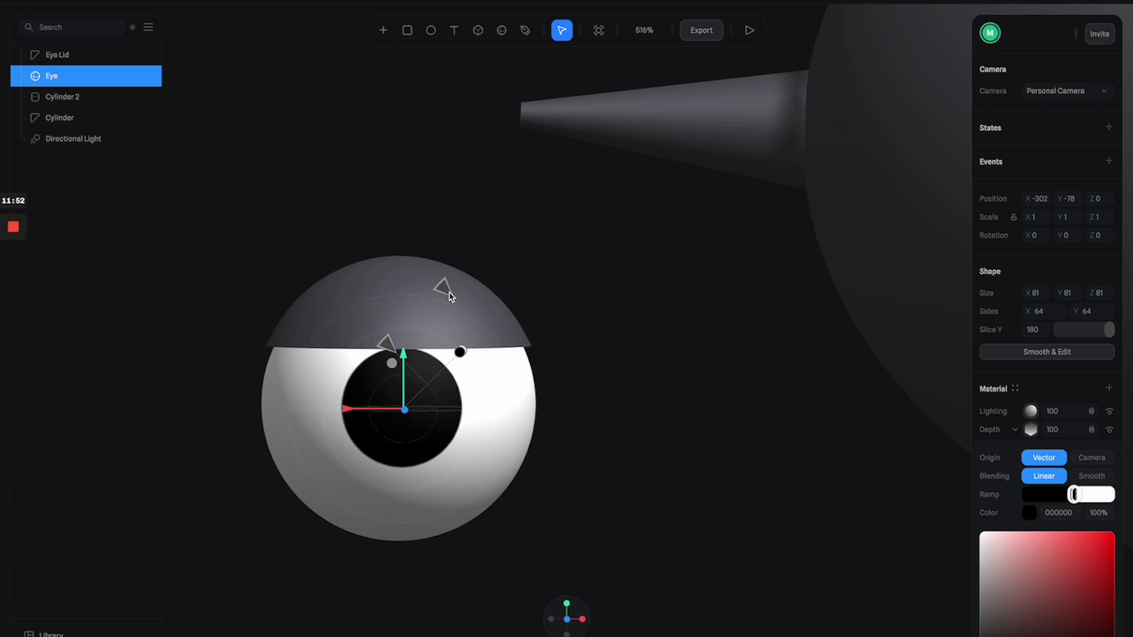
drag(450, 295, 467, 286)
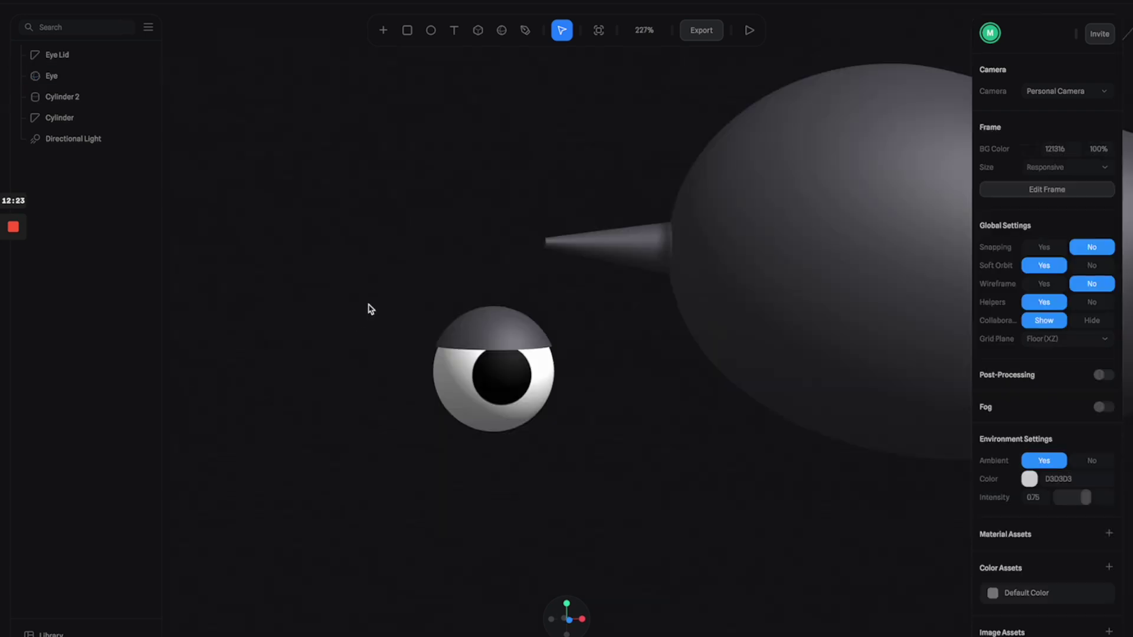
- Select the Eye and Eye Lid together and group them
drag(369, 309, 499, 405)
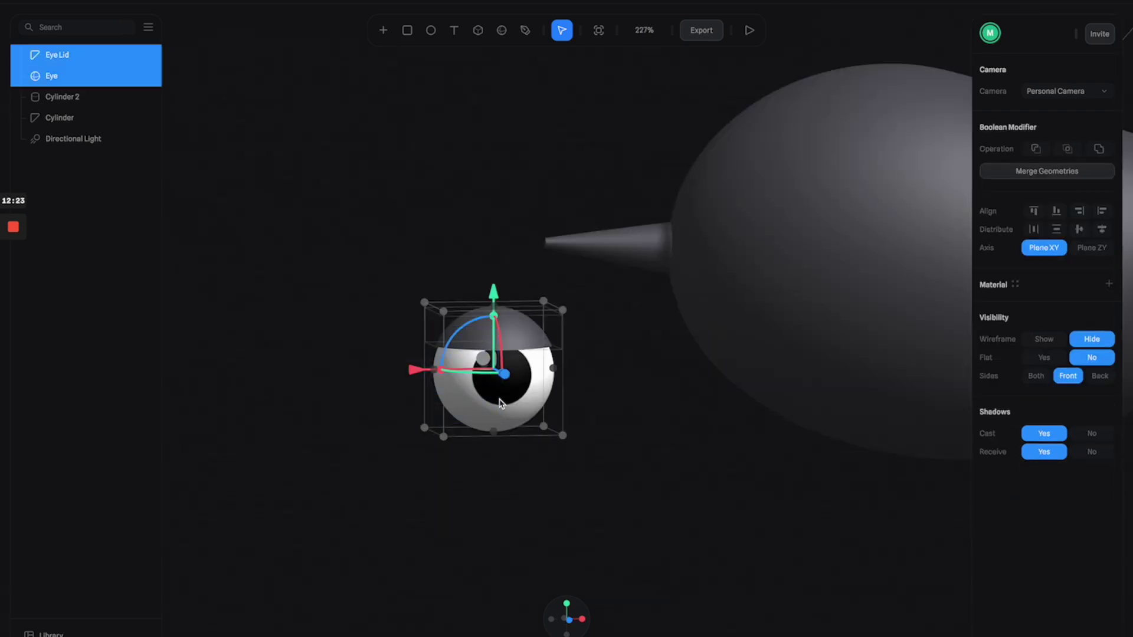
right_click(47, 84)
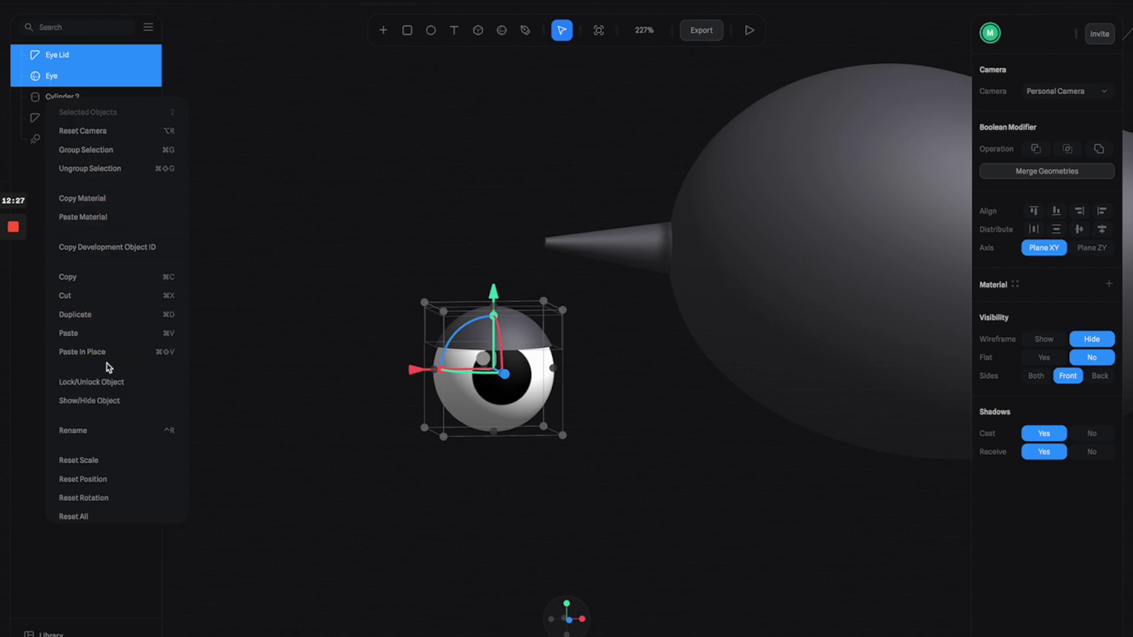
click(106, 150)
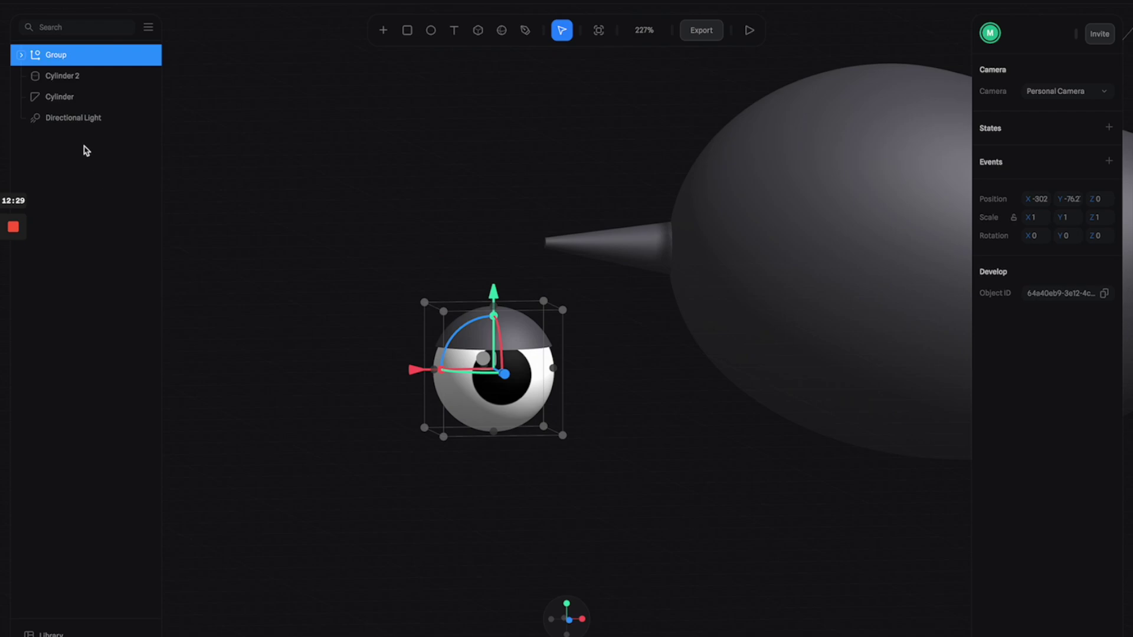
- Rename the group holding the Eye and Eye Lid as EYE
double_click(59, 56)
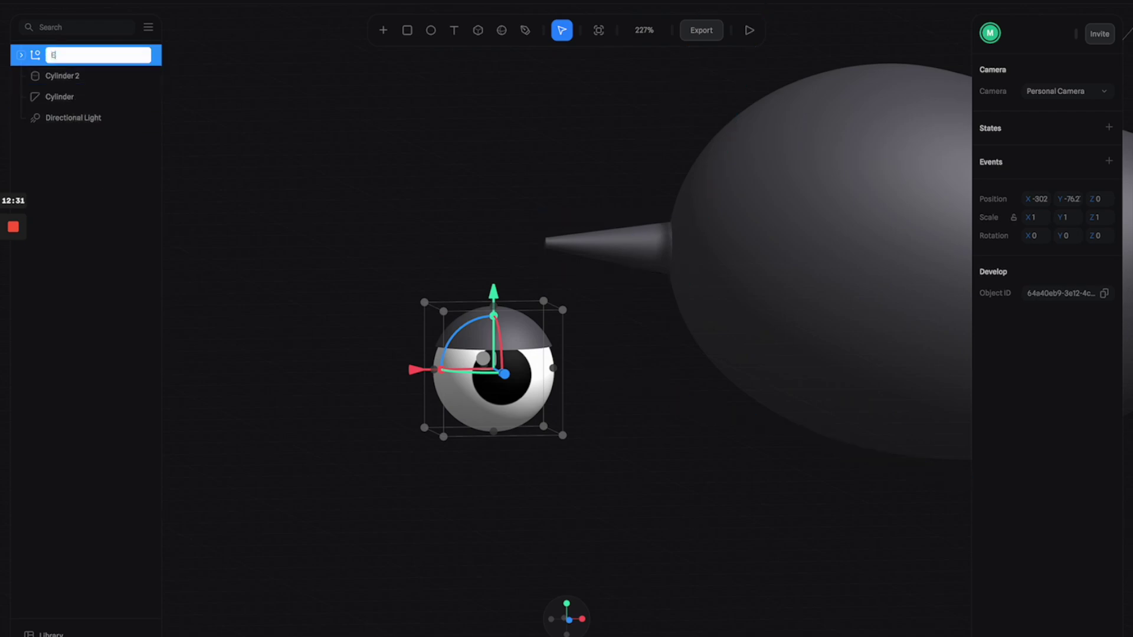
click(397, 156)
click(502, 373)
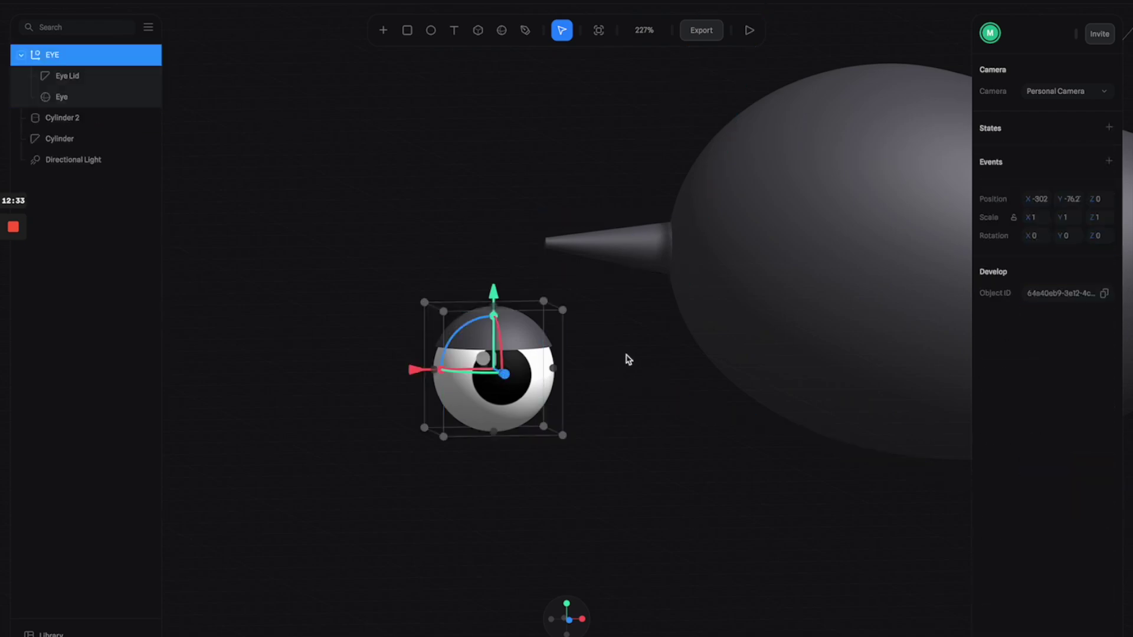
alt+drag(627, 354, 646, 370)
right_drag(649, 375, 708, 421)
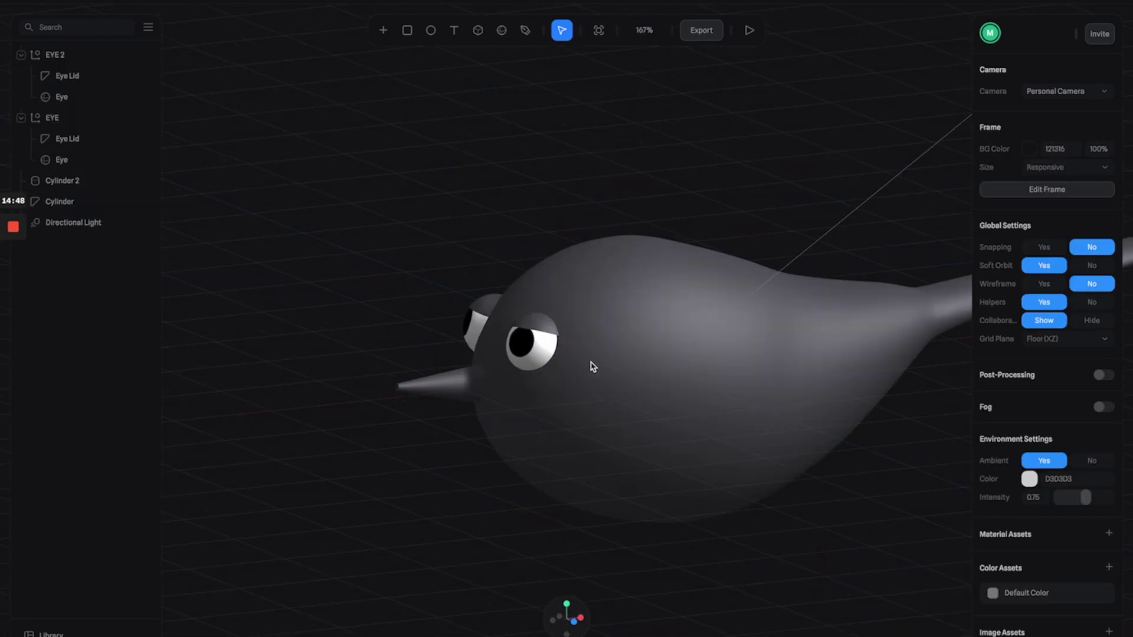
- Select the EYE and EYE 2 groups on the front of the bird's head together
alt+drag(590, 362, 677, 374)
click(640, 357)
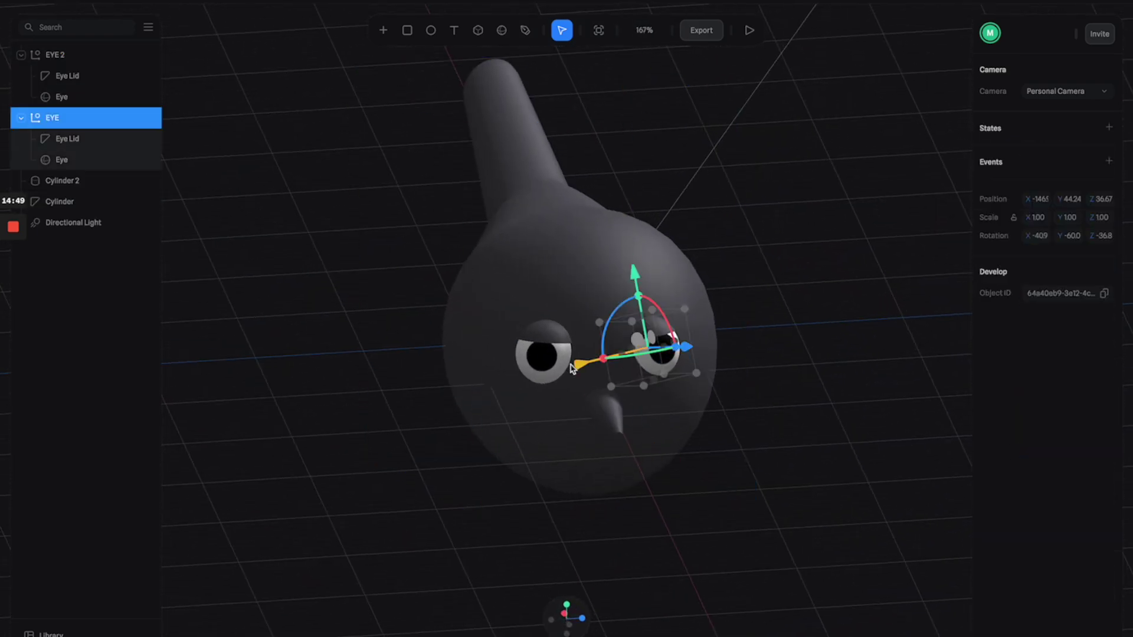
shift+click(559, 365)
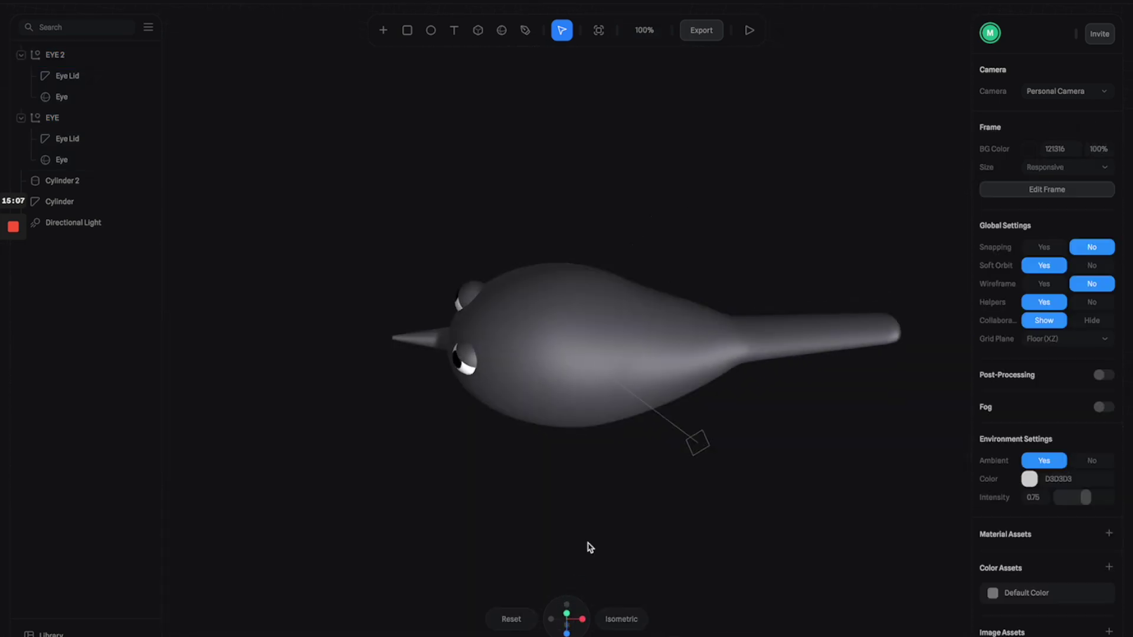
- In top view, draw a closed wing outline about 103 by 224 beside the body with the Pen tool
drag(702, 431, 692, 407)
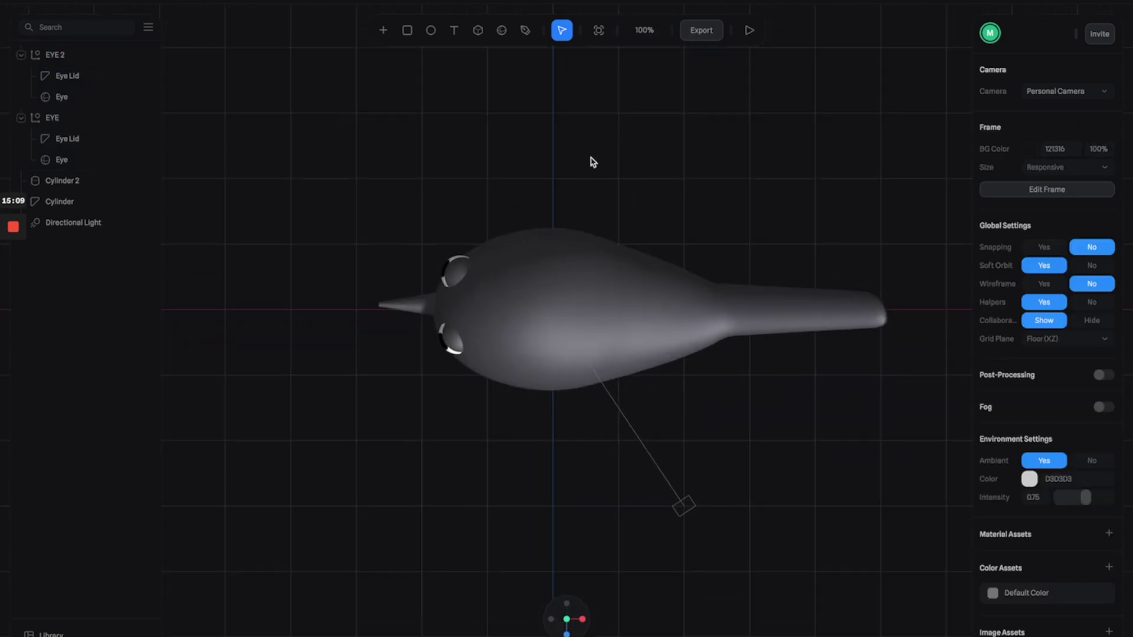
click(530, 34)
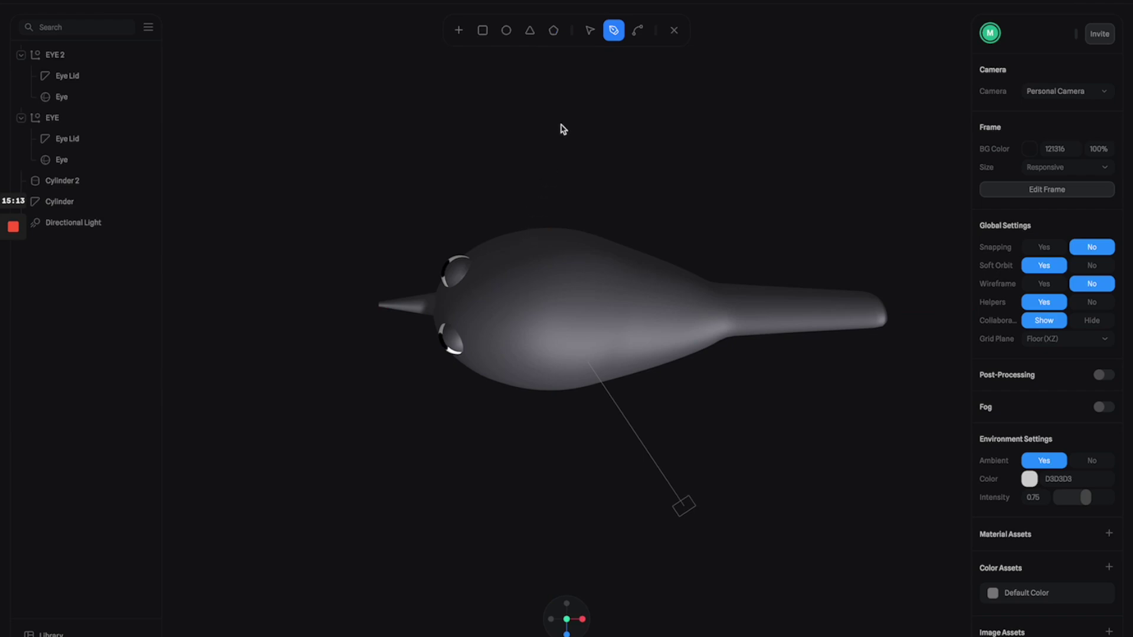
drag(563, 129, 530, 244)
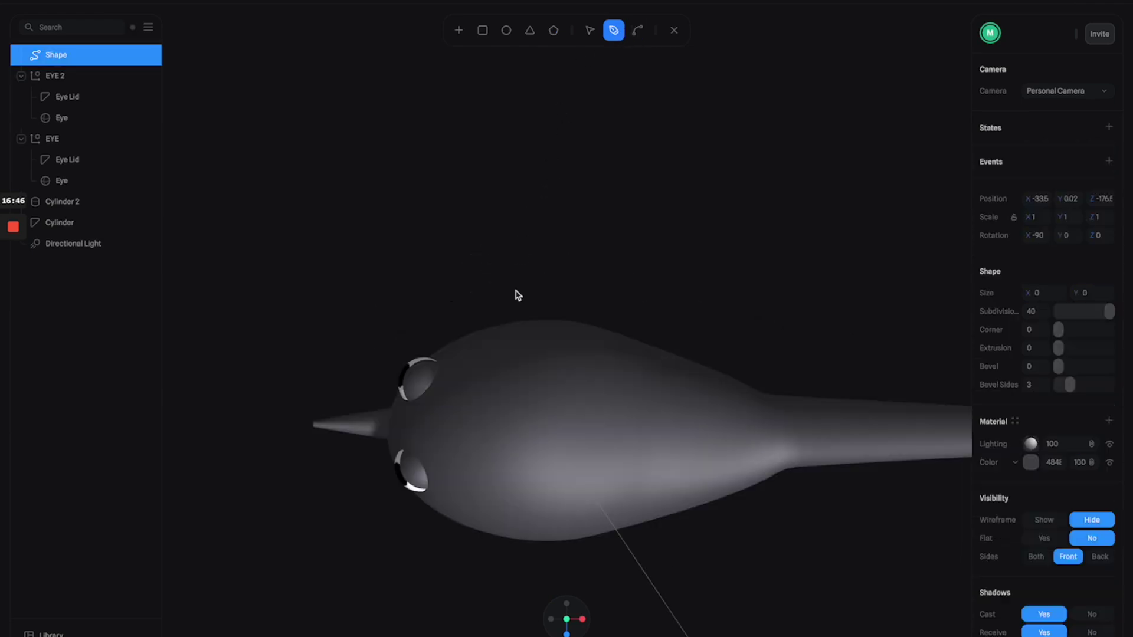
click(515, 291)
drag(561, 99, 621, 47)
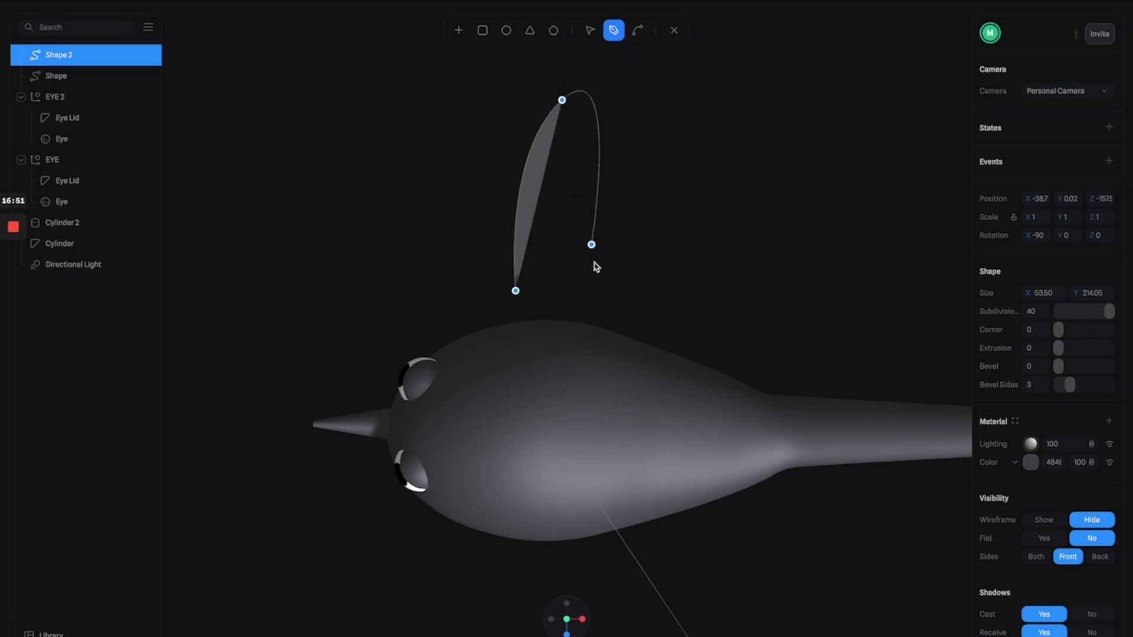
click(602, 291)
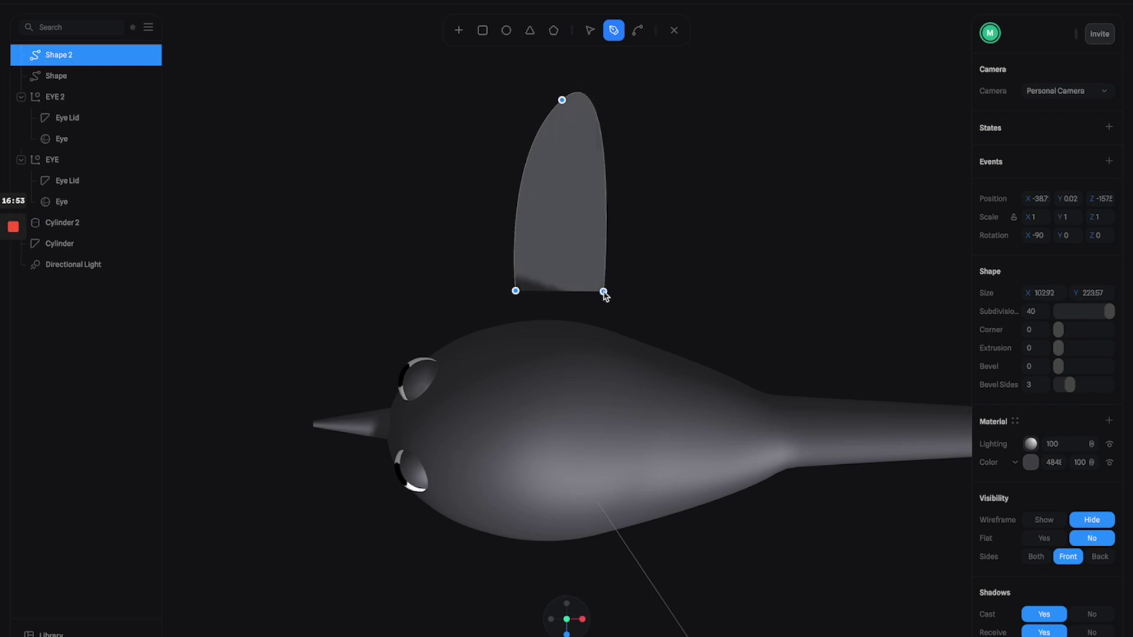
click(515, 292)
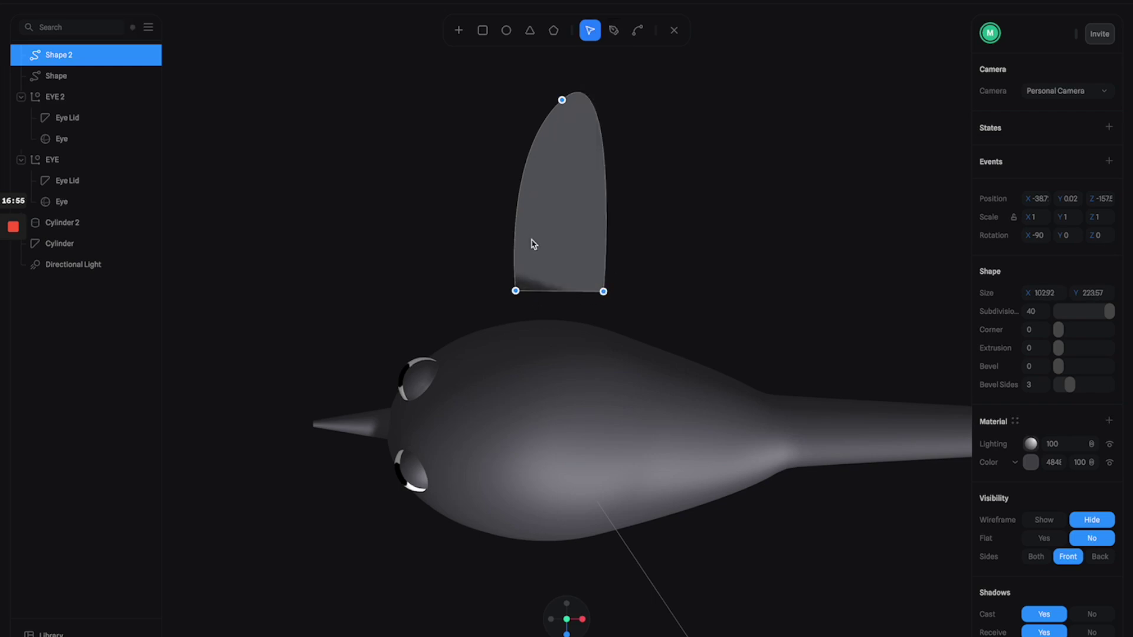
- Bend the outer curve handle of the wing's tip independently to make the tip pointed, and finish editing the shape
click(562, 101)
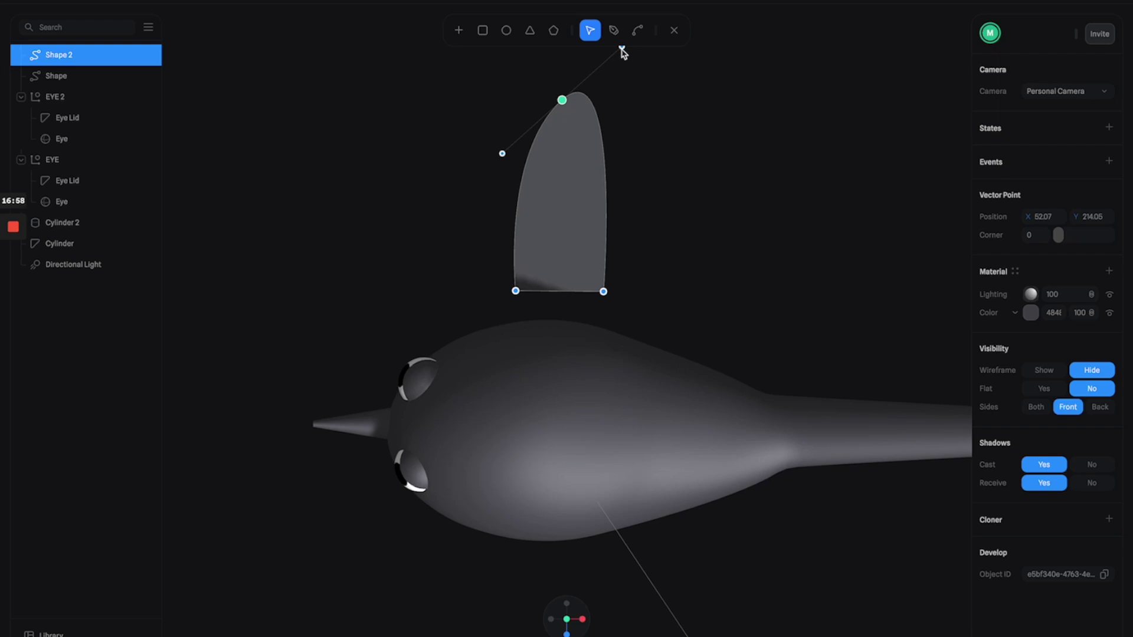
middle_drag(610, 85, 595, 182)
key(super)
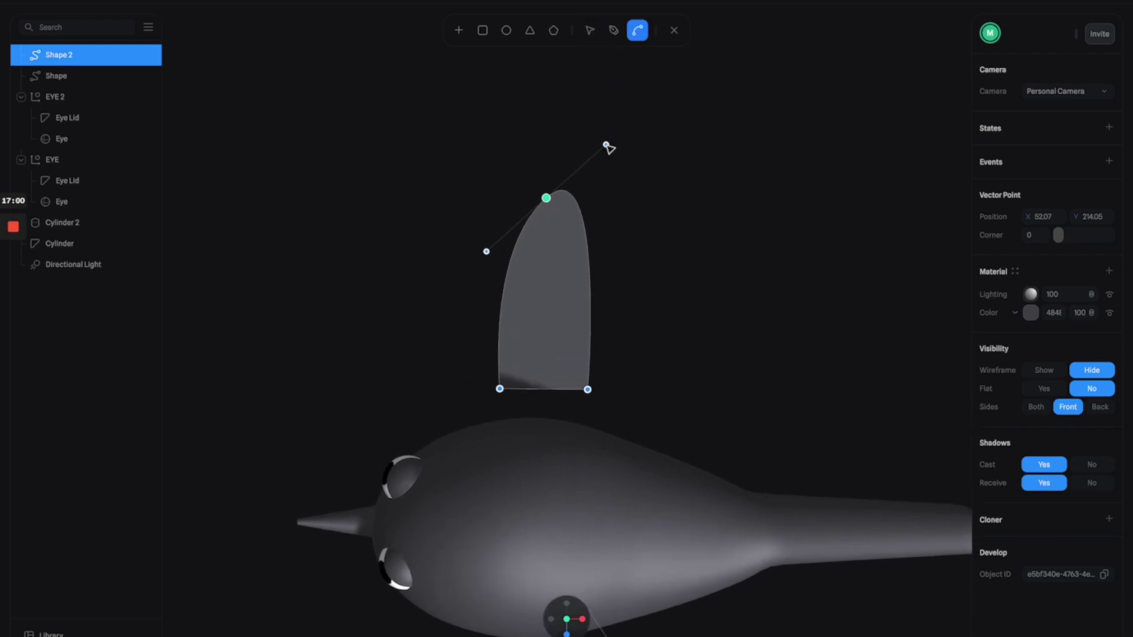
key(v)
drag(605, 145, 604, 260)
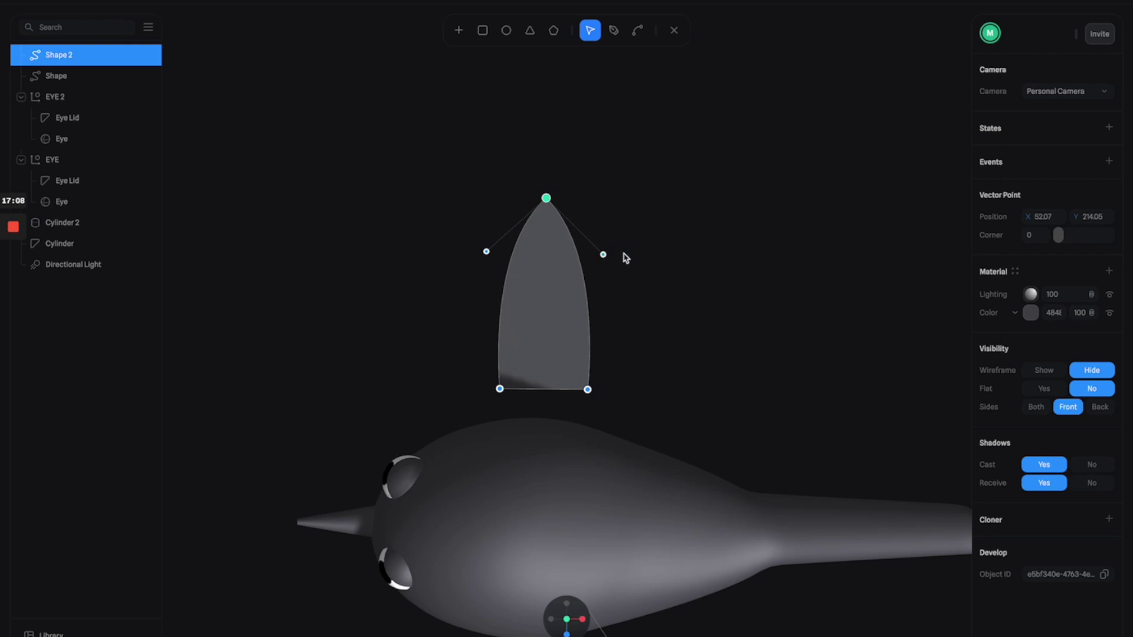
click(675, 31)
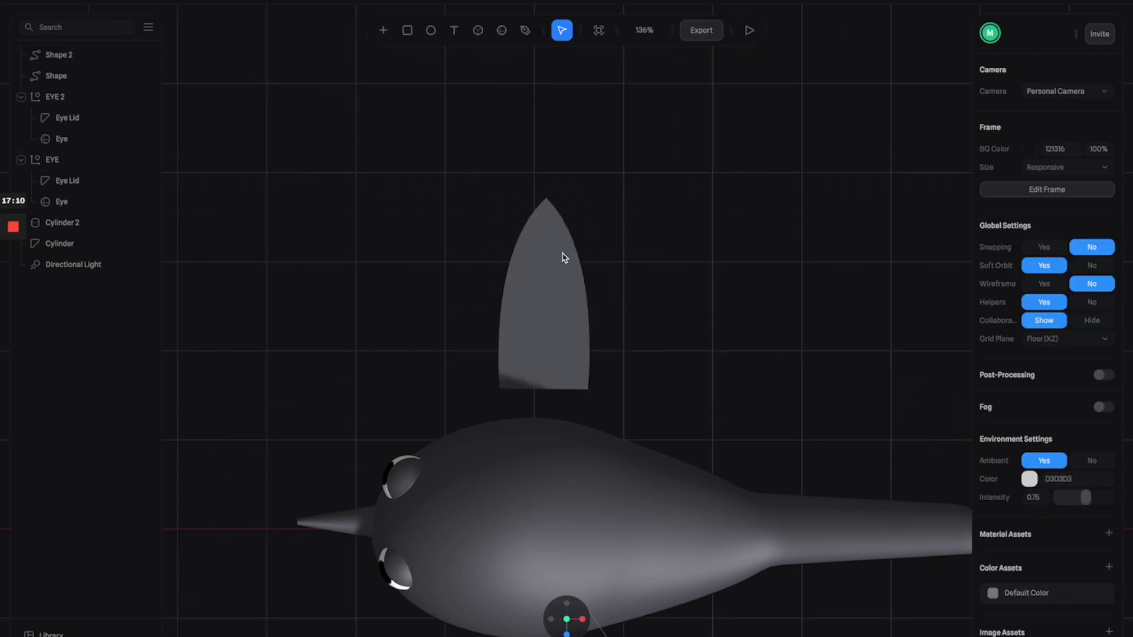
- Stretch the wing shape lengthwise to a Y scale of 1.18
click(549, 268)
drag(500, 336, 502, 327)
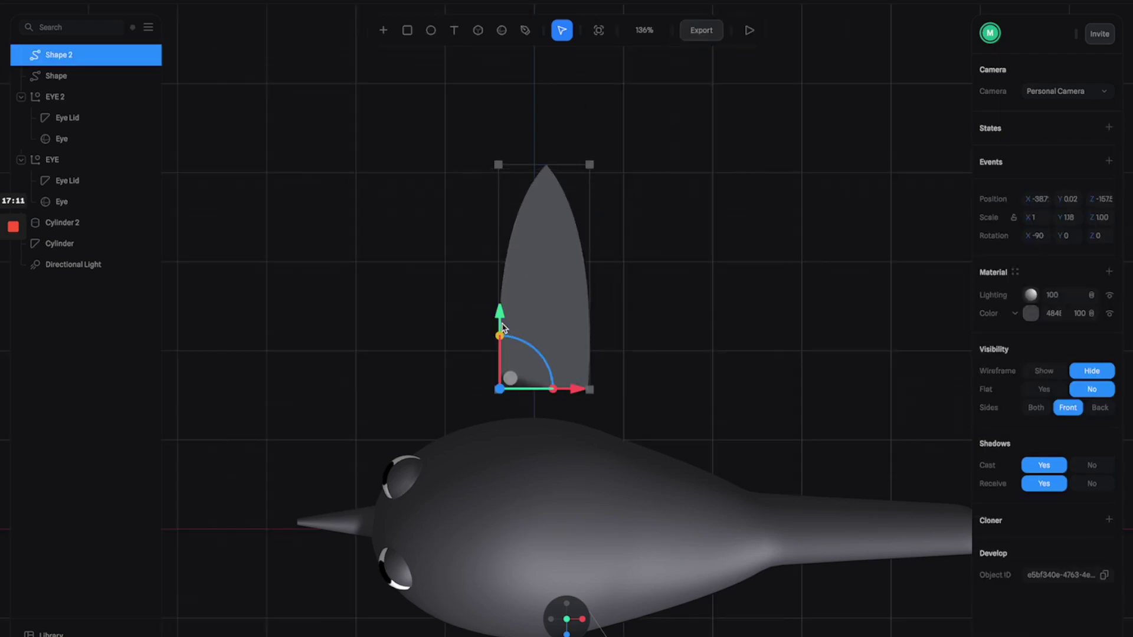
alt+drag(541, 329, 637, 287)
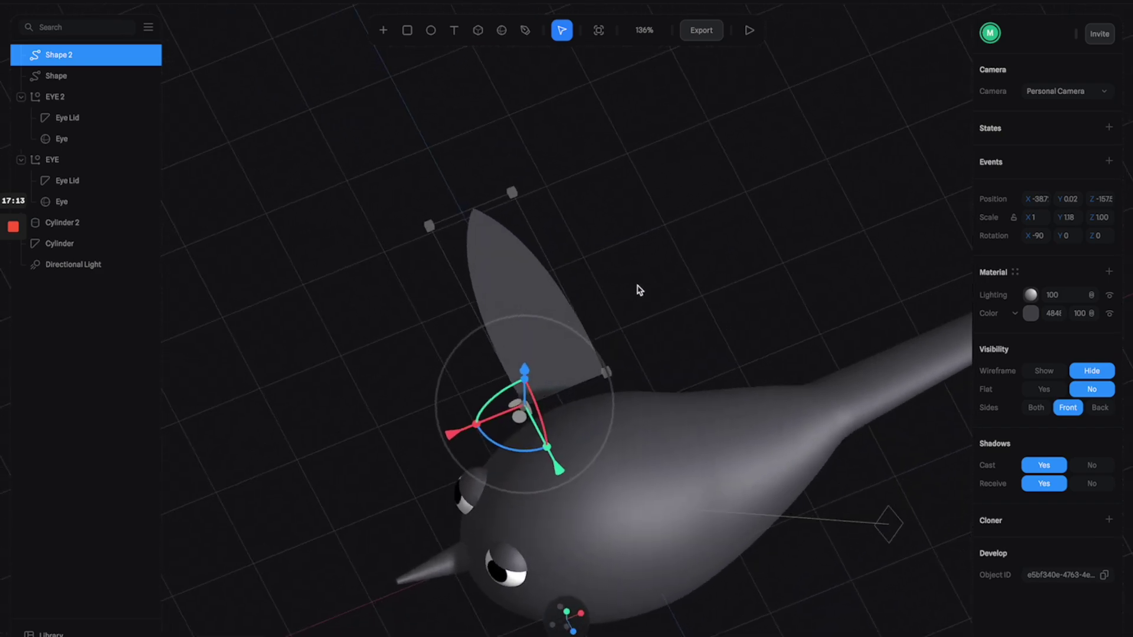
- Thicken the wing with an extrusion of 10 and round its edges with a bevel of 31
click(554, 337)
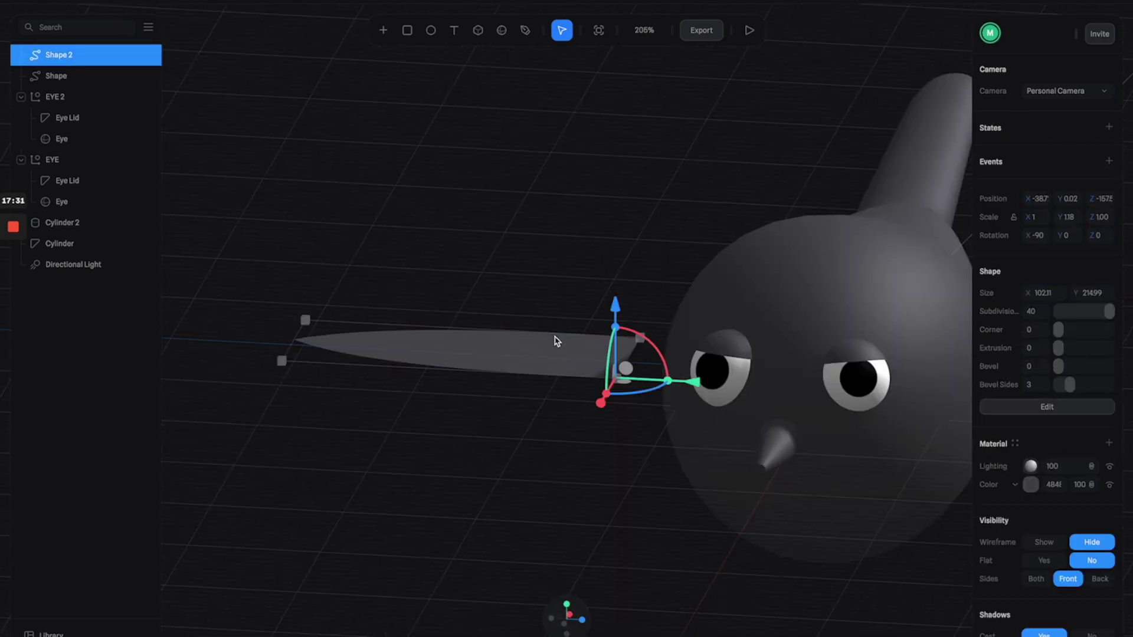
alt+drag(615, 276, 578, 283)
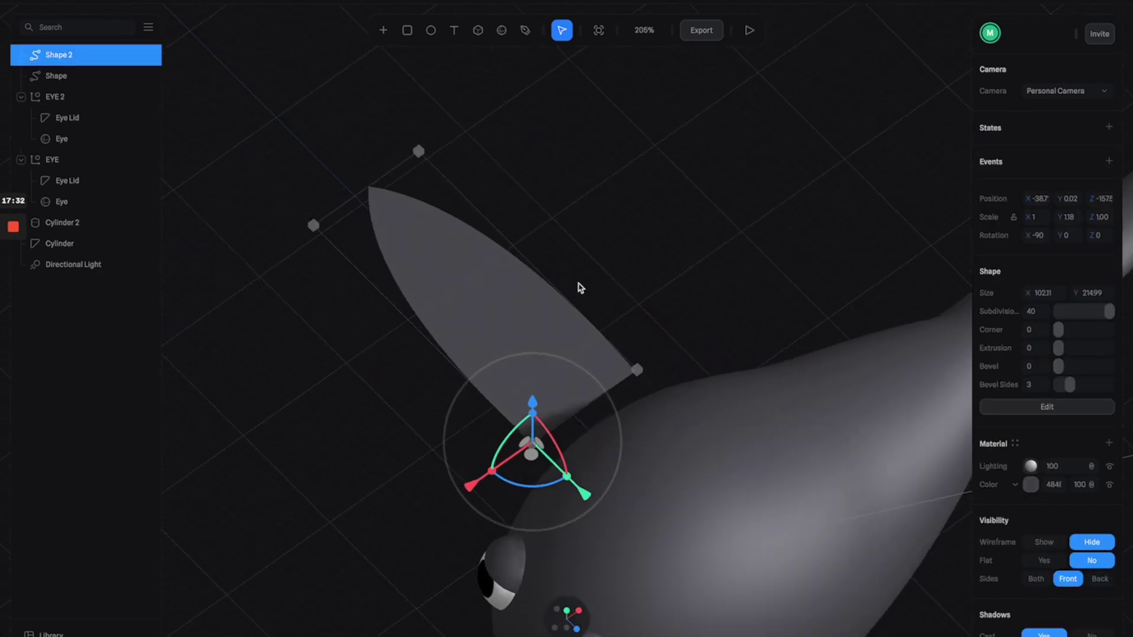
click(649, 252)
scroll(649, 252, down, 3)
click(492, 298)
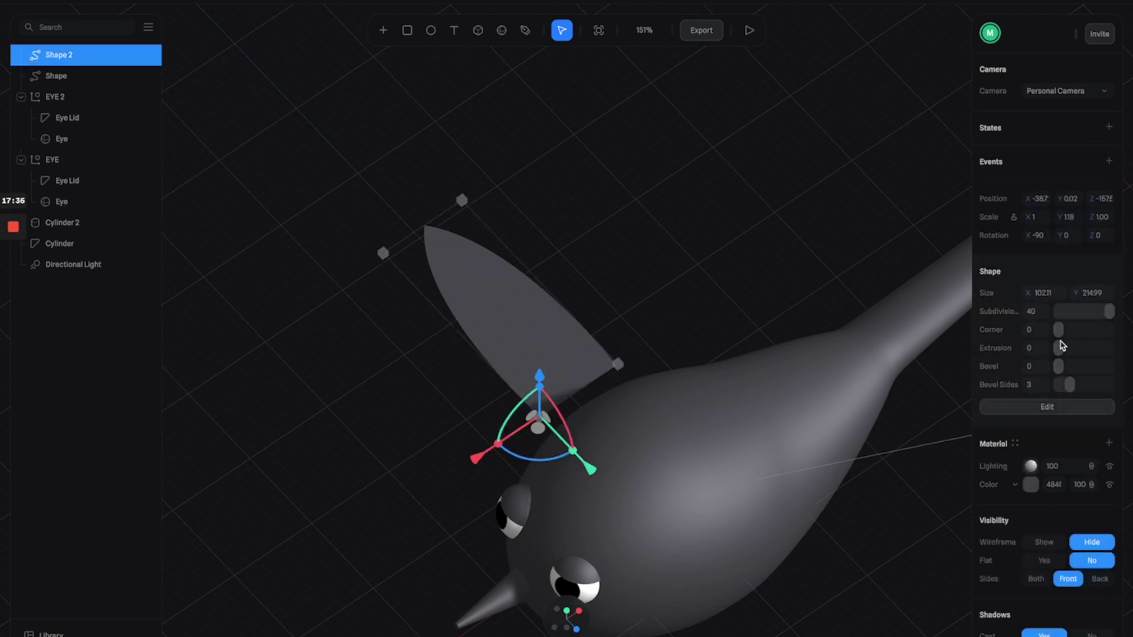
drag(1059, 352, 1066, 352)
alt+drag(656, 306, 677, 263)
scroll(678, 263, up, 2)
mouse_move(1059, 367)
mouse_down()
mouse_move(1072, 368)
mouse_move(1065, 351)
mouse_up()
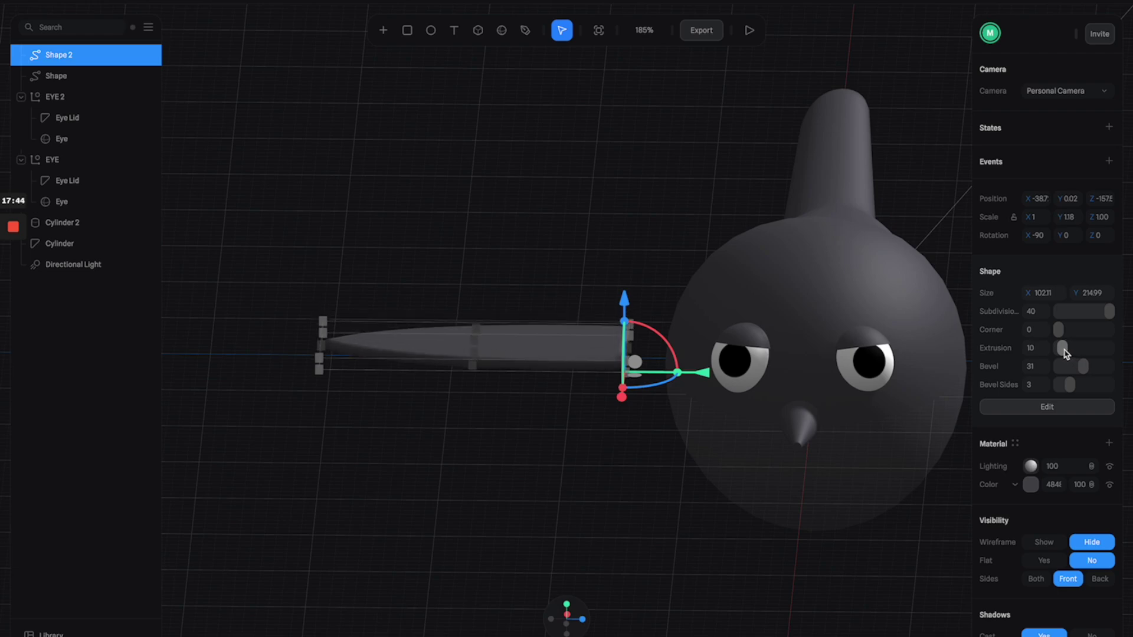
- Select the wing and move it inward against the side of the bird's body
click(566, 274)
scroll(567, 285, up, 3)
alt+drag(568, 285, 622, 276)
right_drag(623, 279, 551, 303)
scroll(673, 271, down, 5)
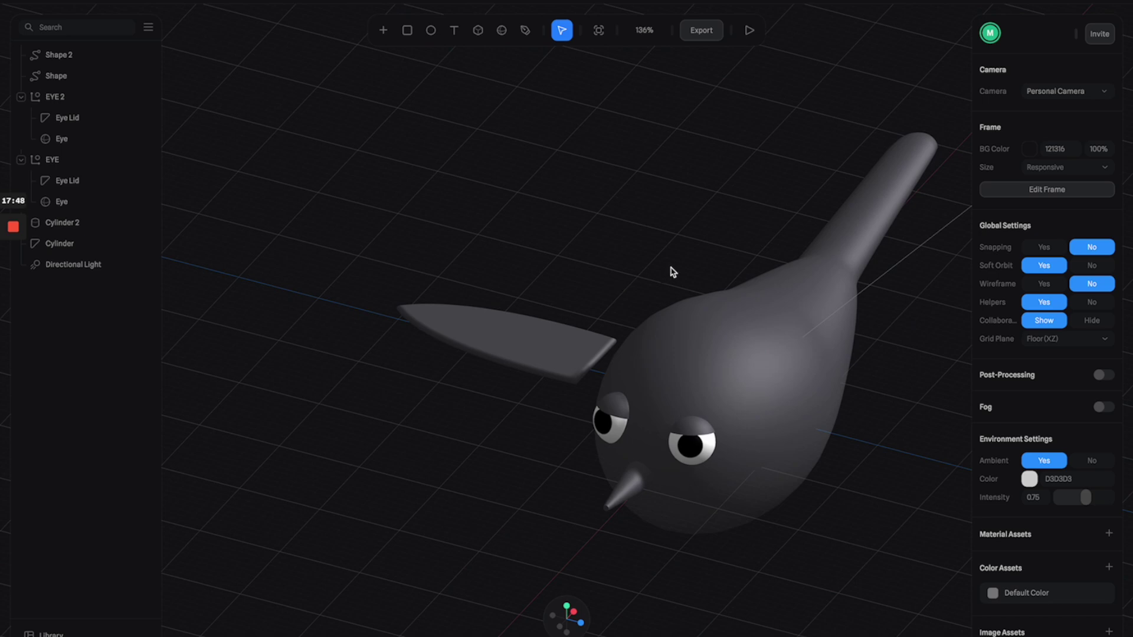
right_drag(677, 260, 578, 343)
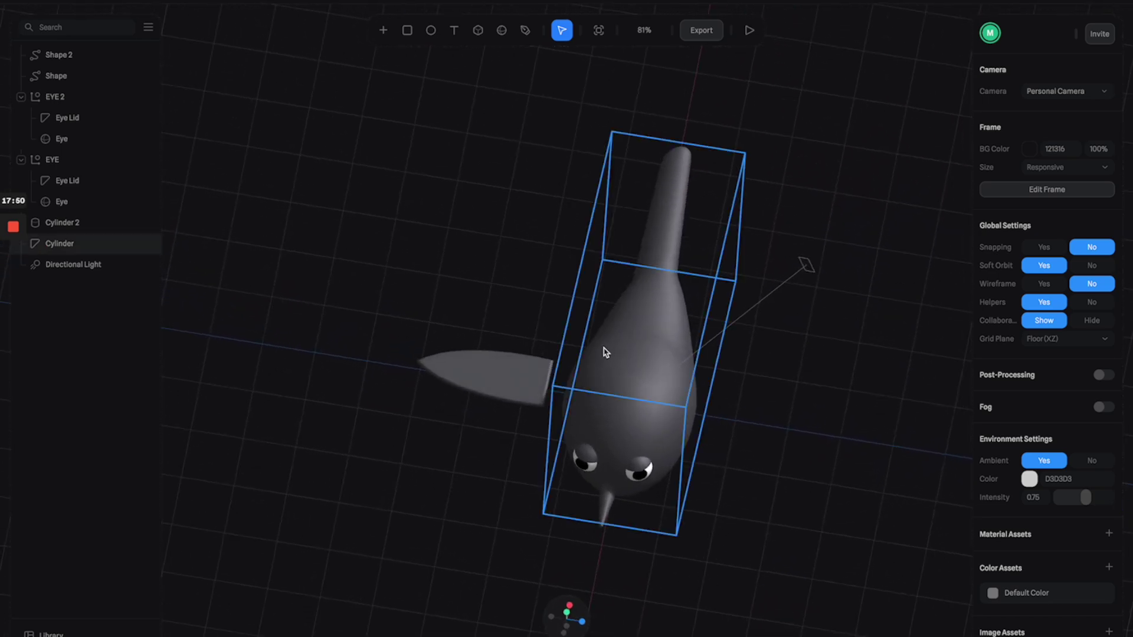
scroll(549, 360, up, 3)
click(521, 378)
click(522, 377)
drag(607, 453, 650, 456)
right_drag(712, 388, 596, 349)
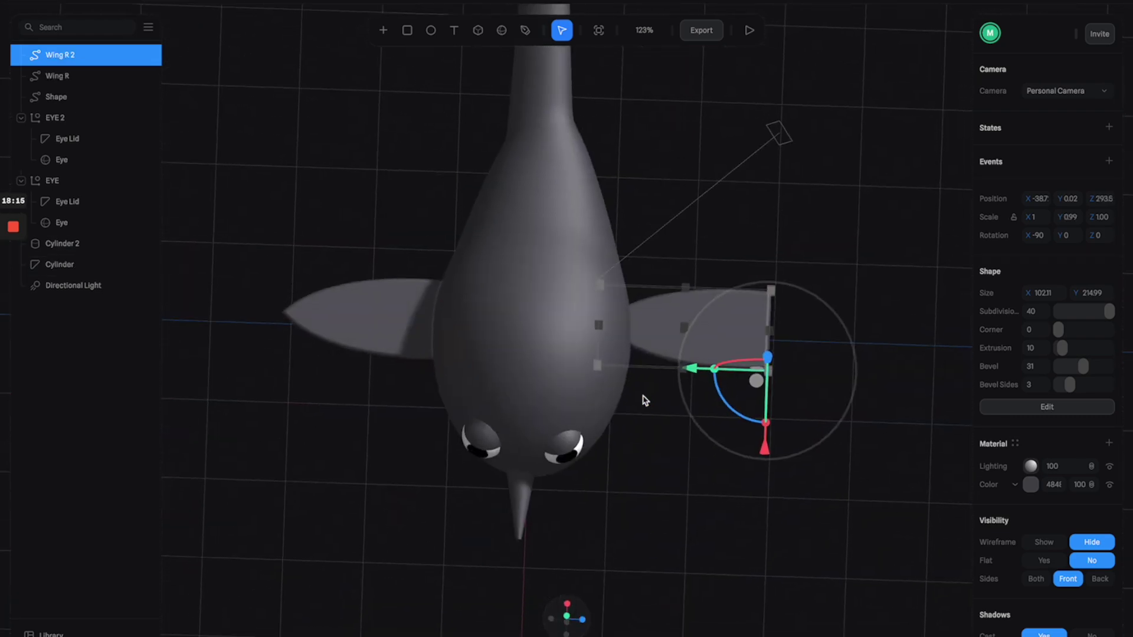
drag(645, 397, 614, 361)
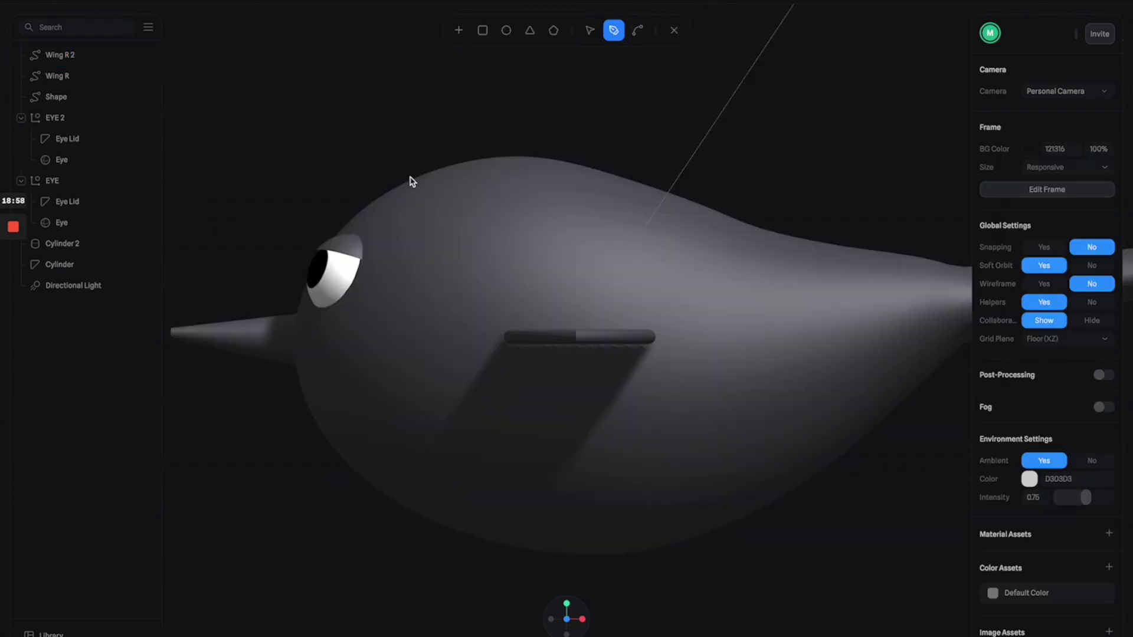
- Draw a closed, curved hair strand on top of the head in side view with the Pen tool and adjust its tip curve
drag(405, 180, 389, 158)
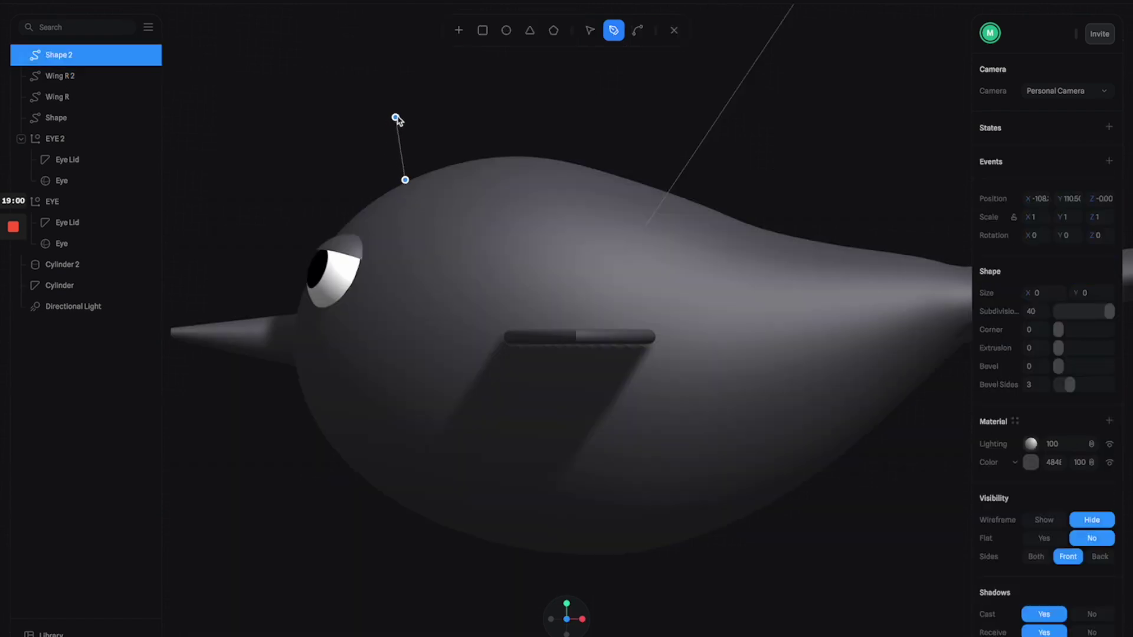
drag(399, 111, 416, 79)
key(ctrl+z)
drag(400, 116, 418, 77)
drag(424, 174, 450, 198)
click(405, 180)
click(399, 116)
drag(416, 79, 405, 128)
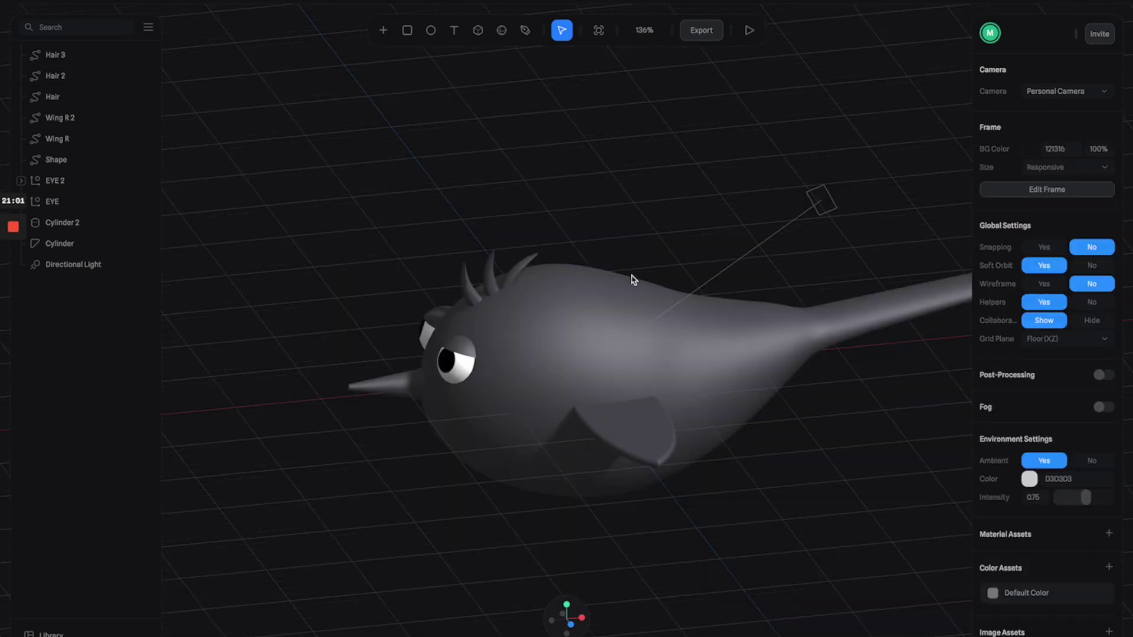
- Rename the bird's main Cylinder object as Body
alt+drag(631, 275, 616, 249)
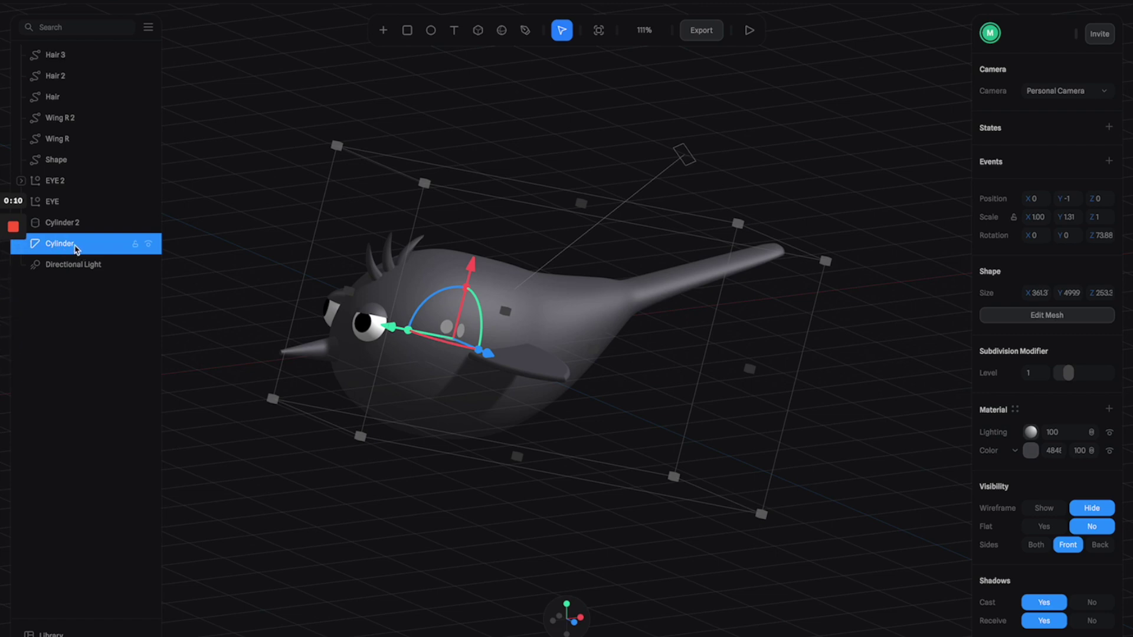
double_click(74, 244)
text(Bo)
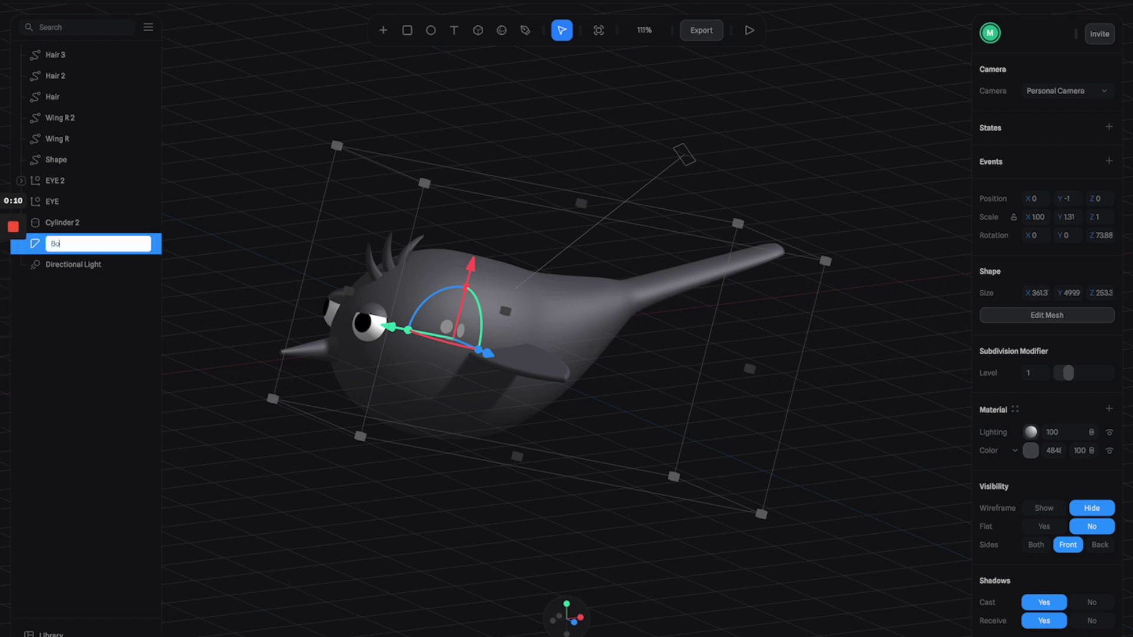
text(dy)
key(Return)
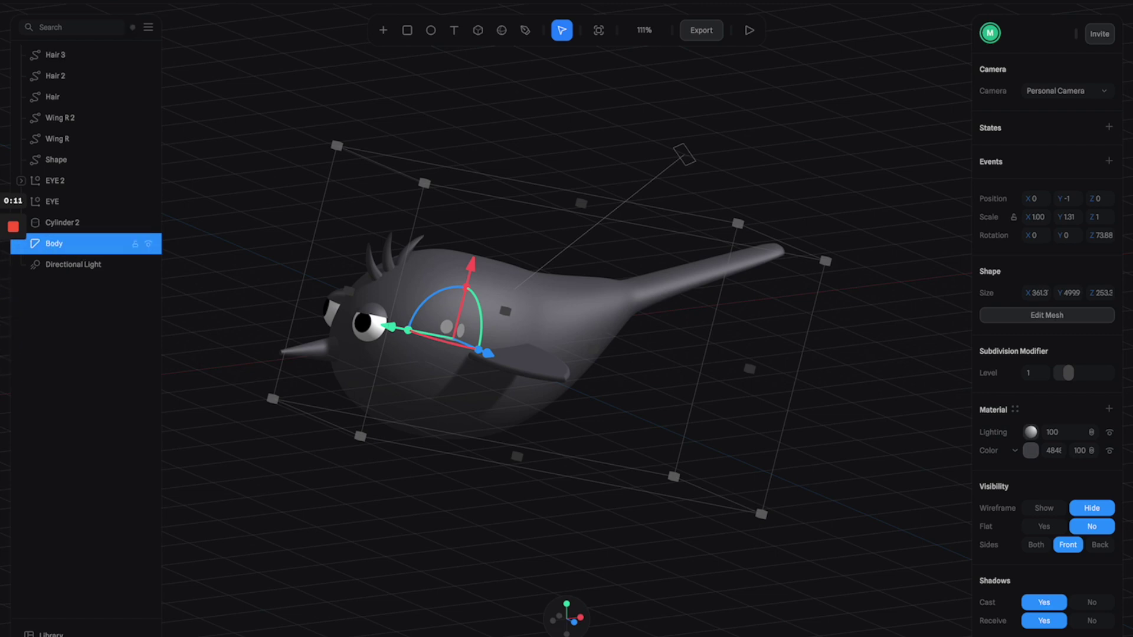
- Change the Body's Color material layer to Depth, undoing any accidental move of the object
click(1015, 451)
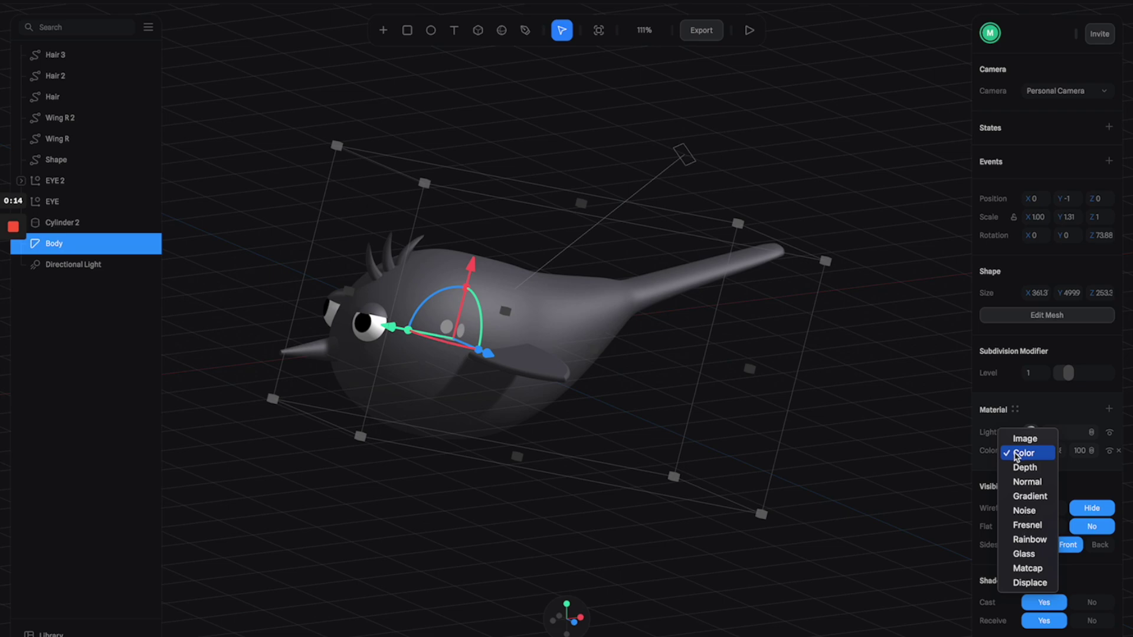
click(1017, 468)
alt+drag(392, 450, 355, 442)
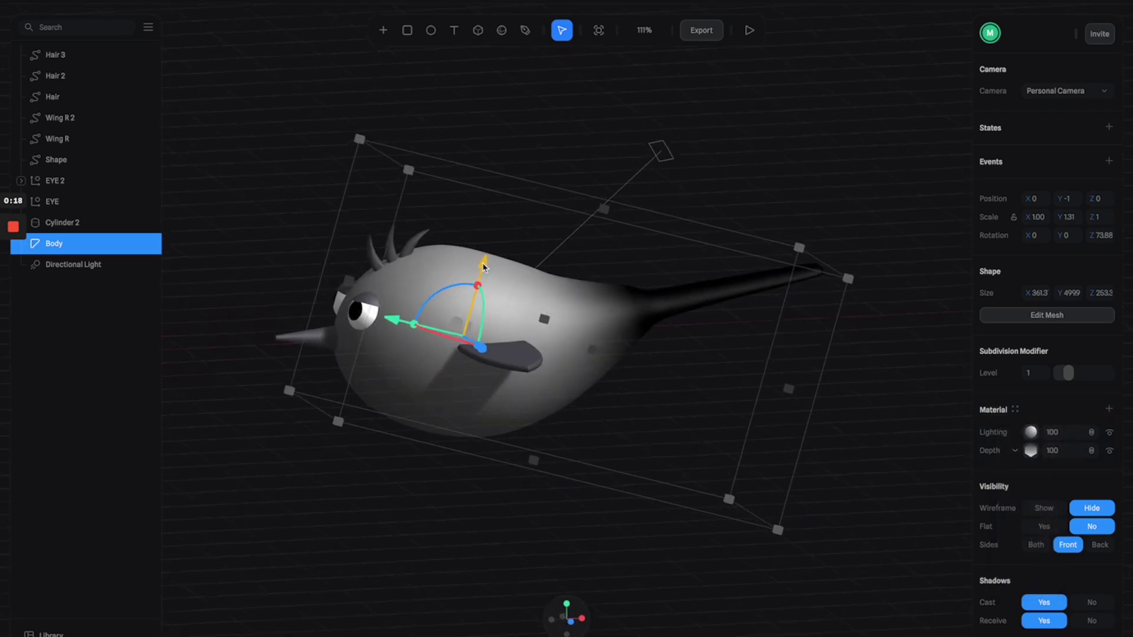
drag(482, 269, 459, 305)
key(ctrl+z)
- Shift the origin of the Body's radial Depth layer down toward the belly and forward toward the beak
click(1030, 450)
alt+drag(561, 357, 538, 360)
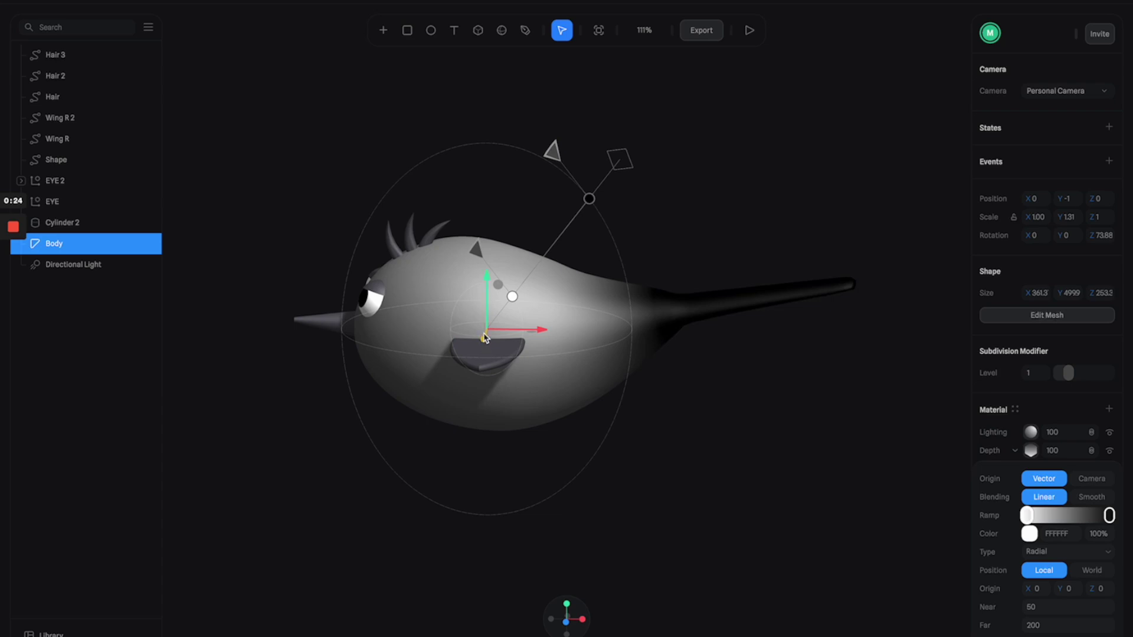
drag(490, 282, 480, 330)
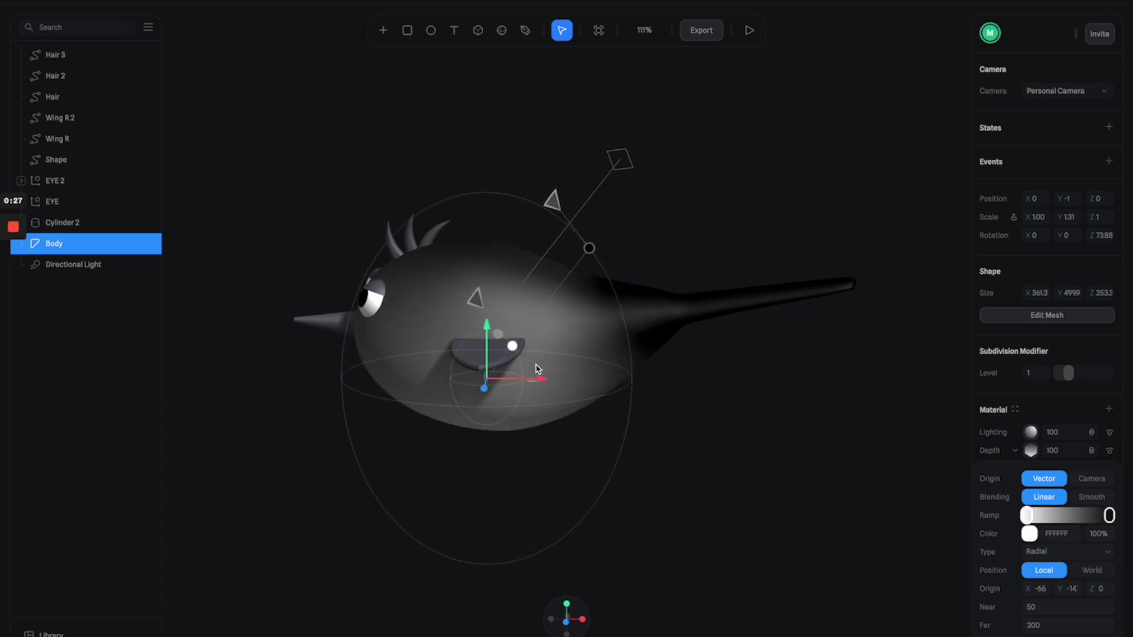
mouse_move(540, 382)
mouse_down()
mouse_move(487, 386)
mouse_move(497, 385)
mouse_up()
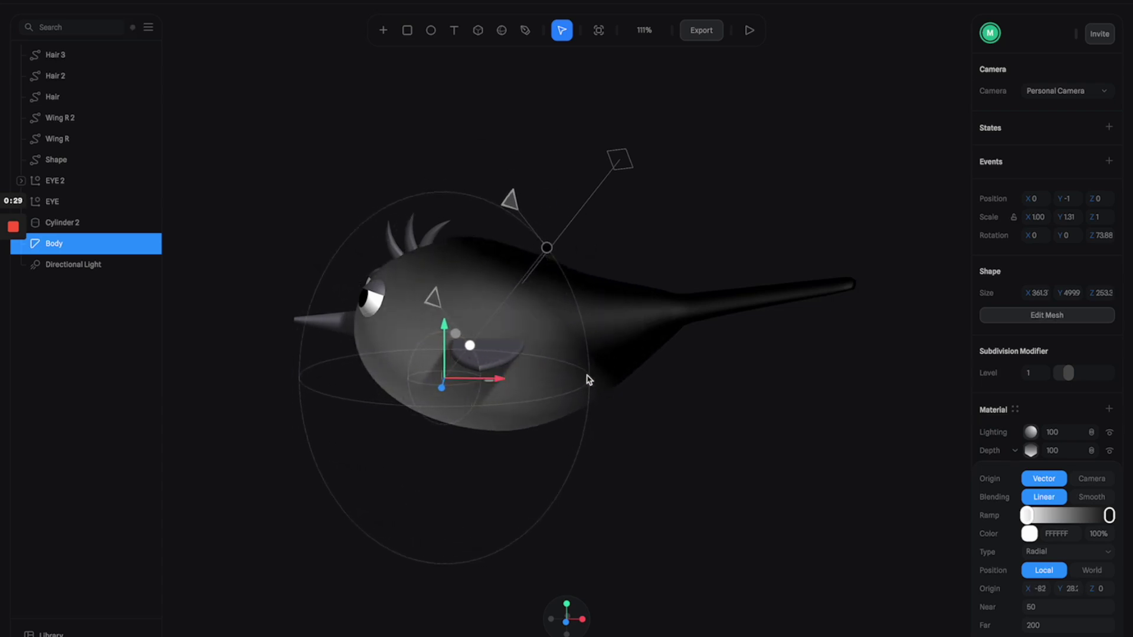
- Change the outer end colour of the Body's Depth ramp from black to a dark slate blue
alt+drag(637, 376, 665, 374)
right_drag(546, 303, 567, 316)
click(1109, 517)
click(1030, 534)
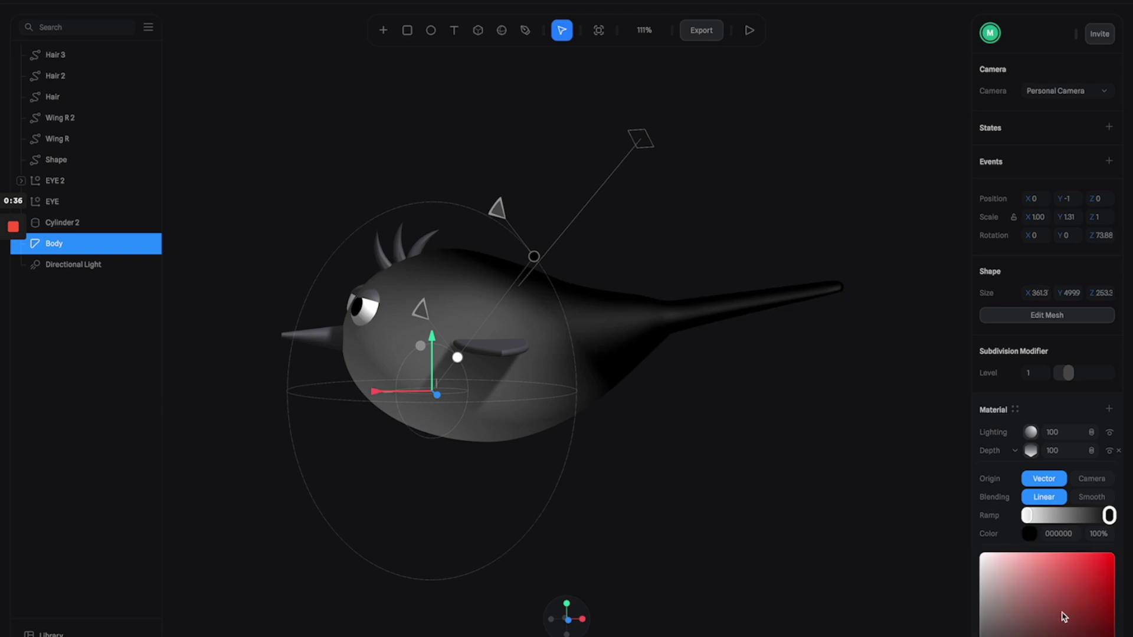
scroll(1059, 596, down, 3)
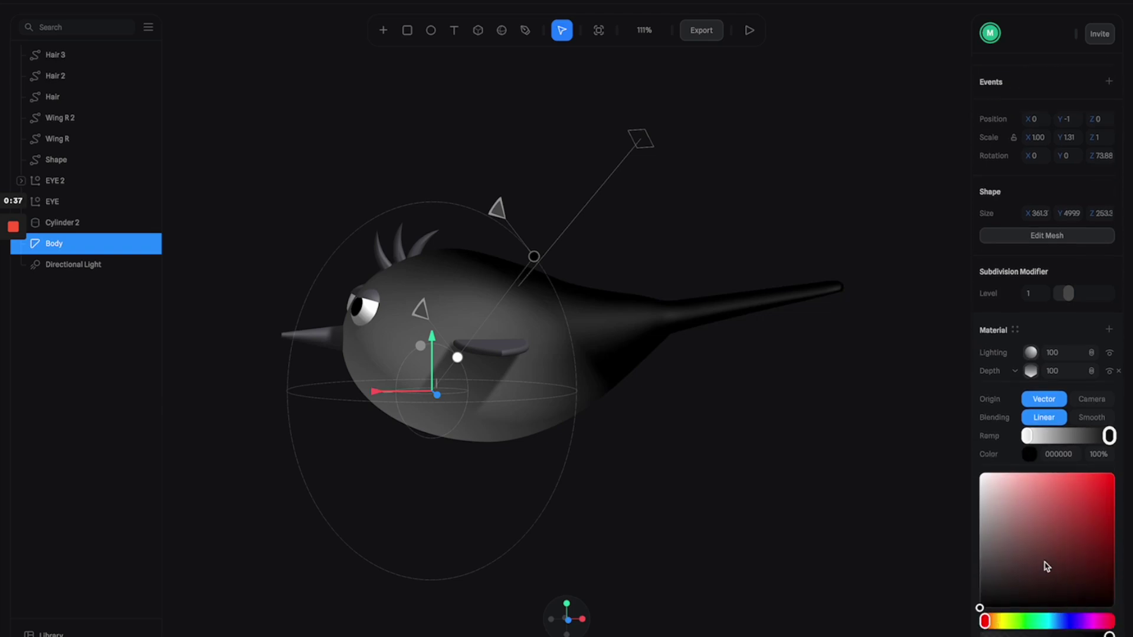
click(1064, 621)
mouse_move(1009, 583)
mouse_down()
mouse_move(993, 561)
mouse_move(1006, 583)
mouse_up()
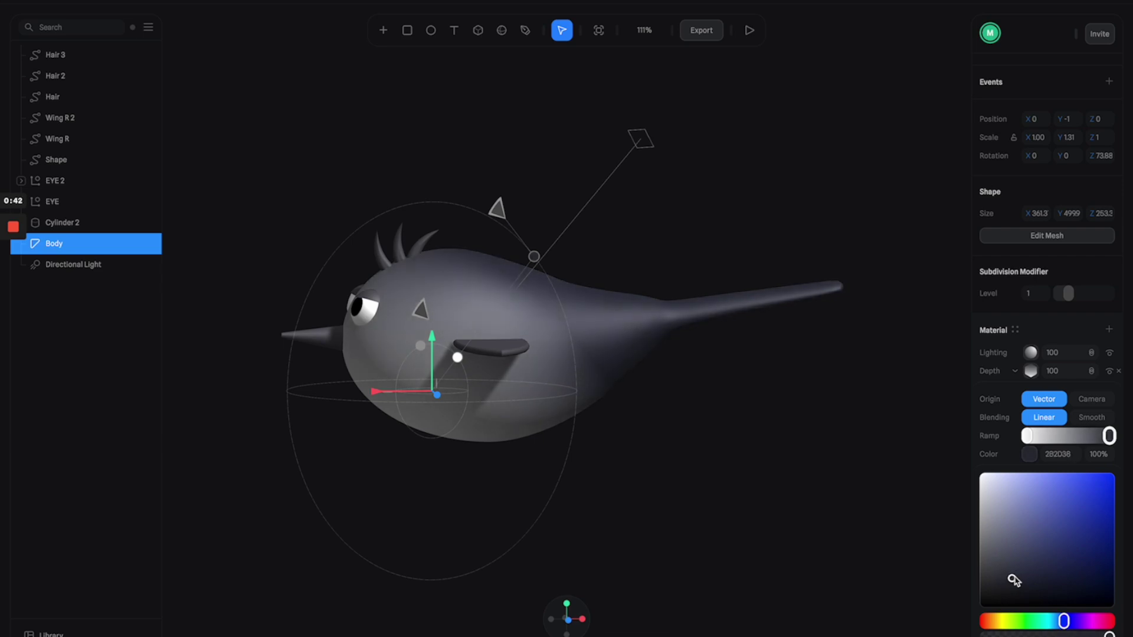
- Set the inner end colour of the Body's Depth ramp to light orange FF9254
click(1027, 437)
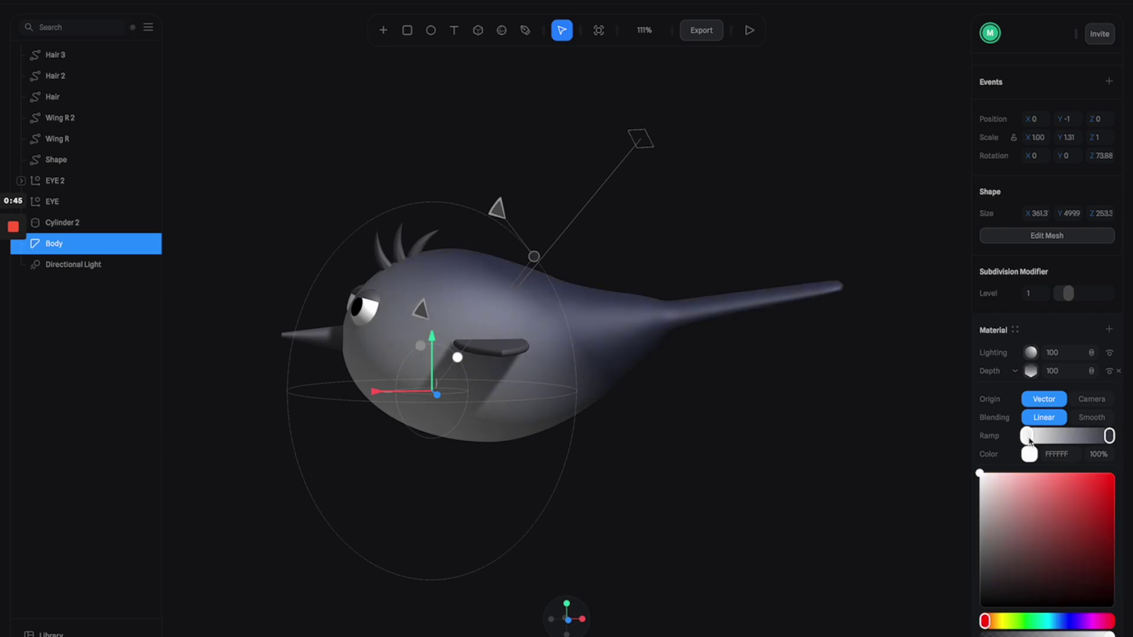
drag(996, 624, 991, 623)
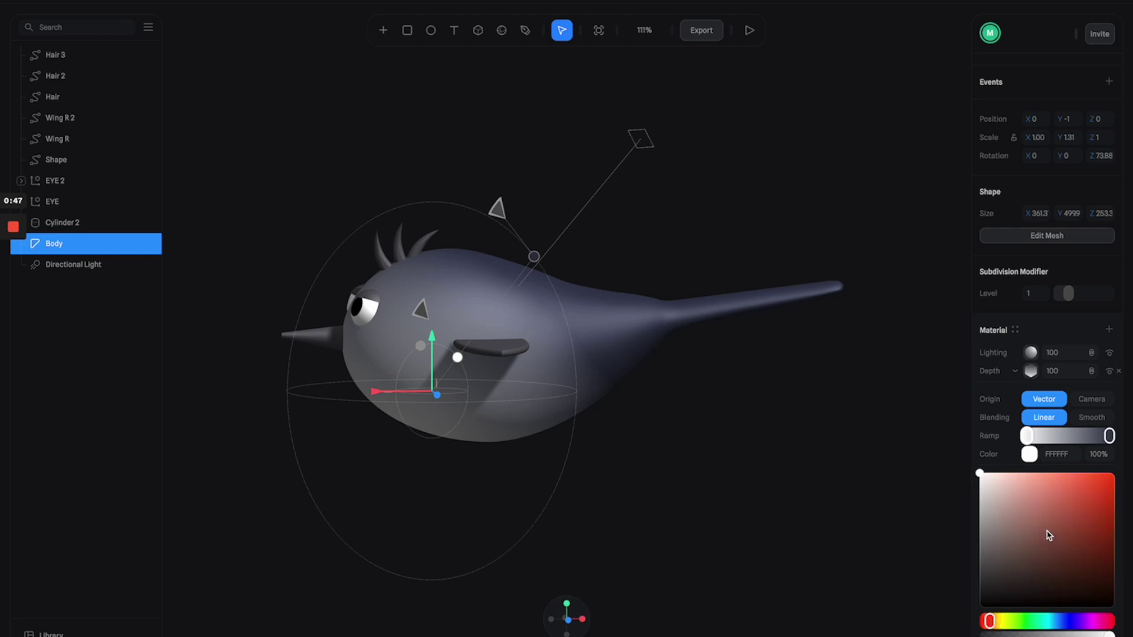
drag(1049, 535, 1079, 463)
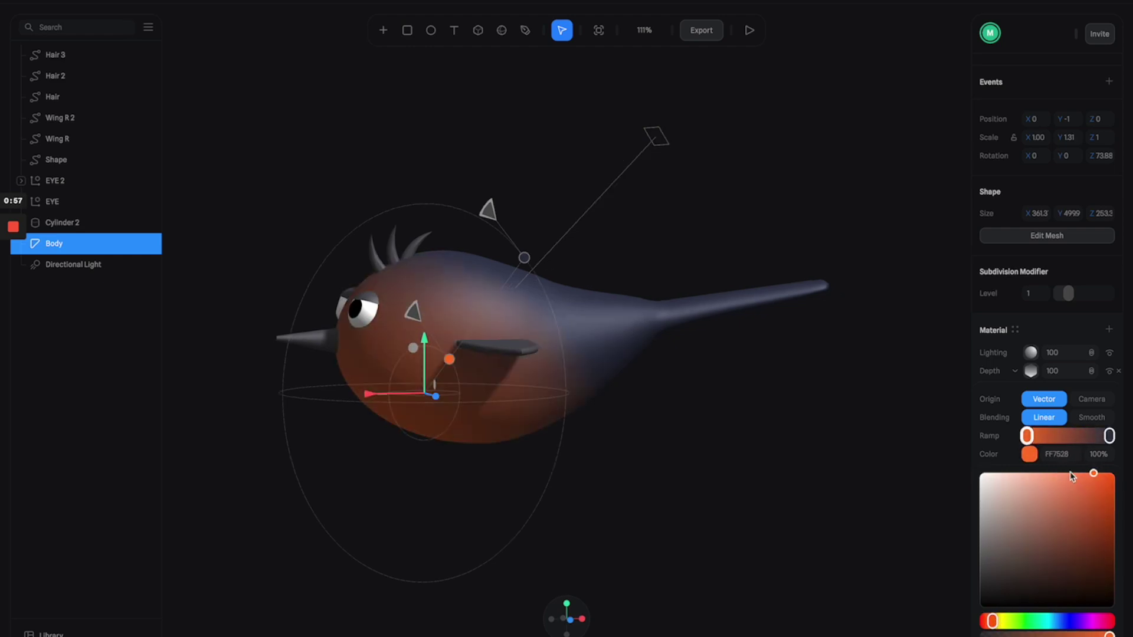
drag(1071, 473, 1063, 473)
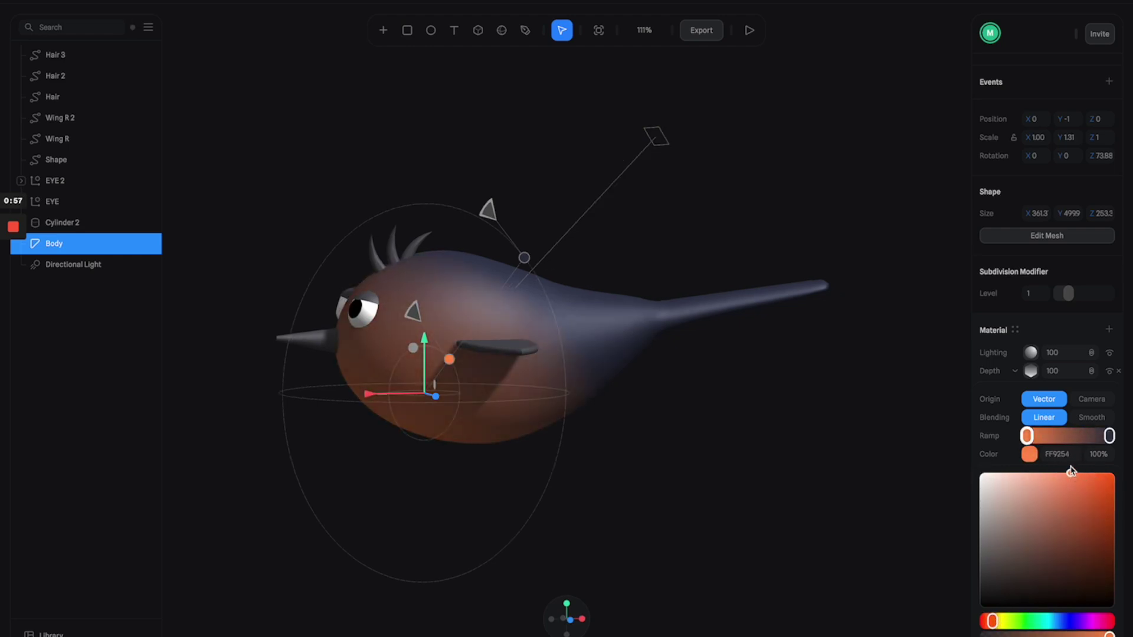
- Add a red FF2900 middle stop to the Depth ramp and move the red and orange stops outward along the gradient
click(1055, 436)
drag(1082, 488, 1113, 473)
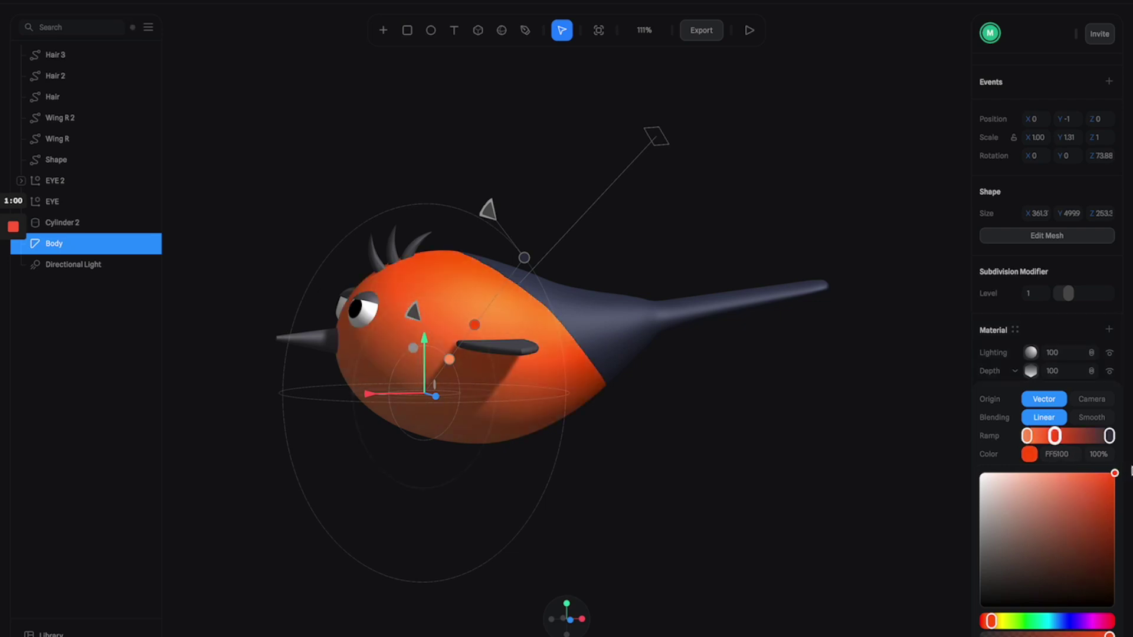
drag(994, 620, 988, 621)
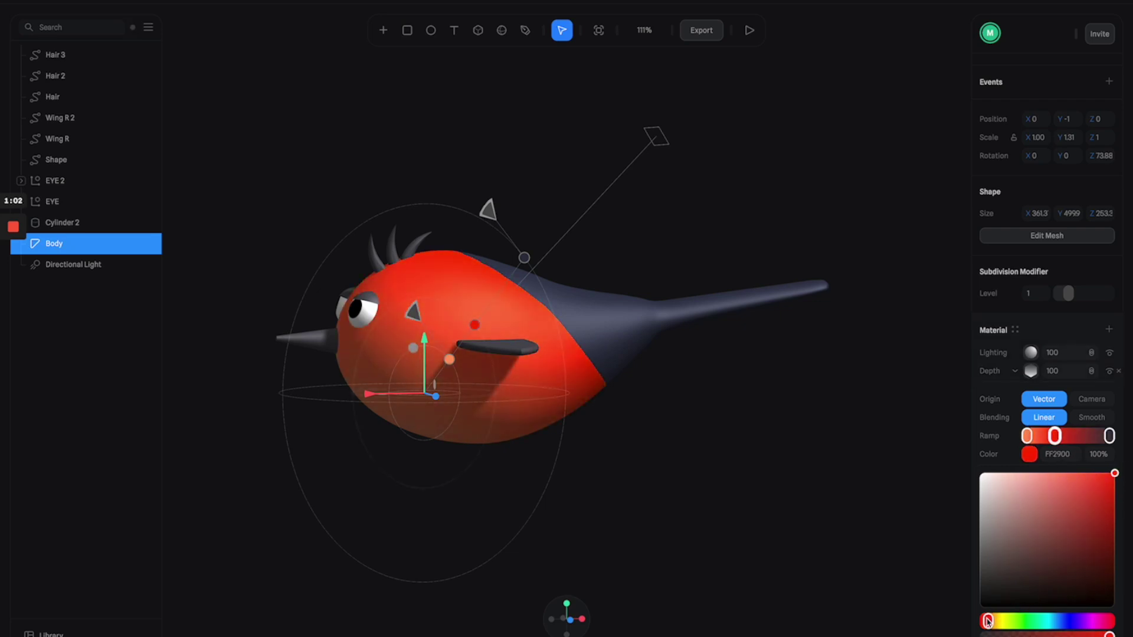
drag(474, 324, 505, 300)
mouse_move(450, 359)
mouse_down()
mouse_move(506, 314)
mouse_move(495, 322)
mouse_up()
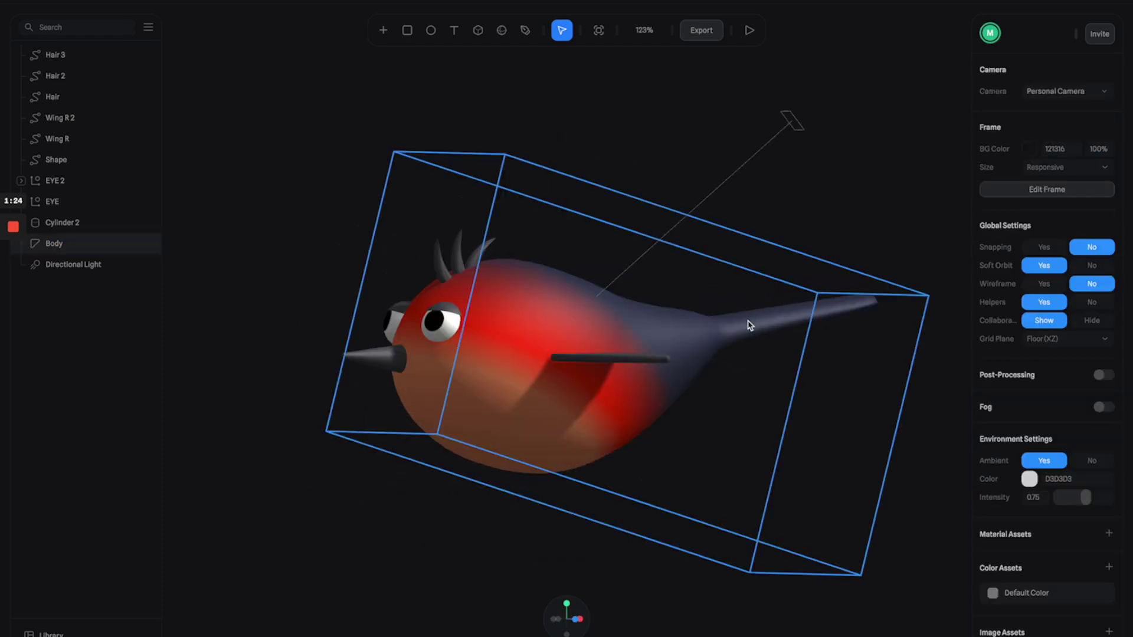
- Add a new layer to the Body's material and change its type to Fresnel
click(730, 334)
scroll(716, 335, right, 1)
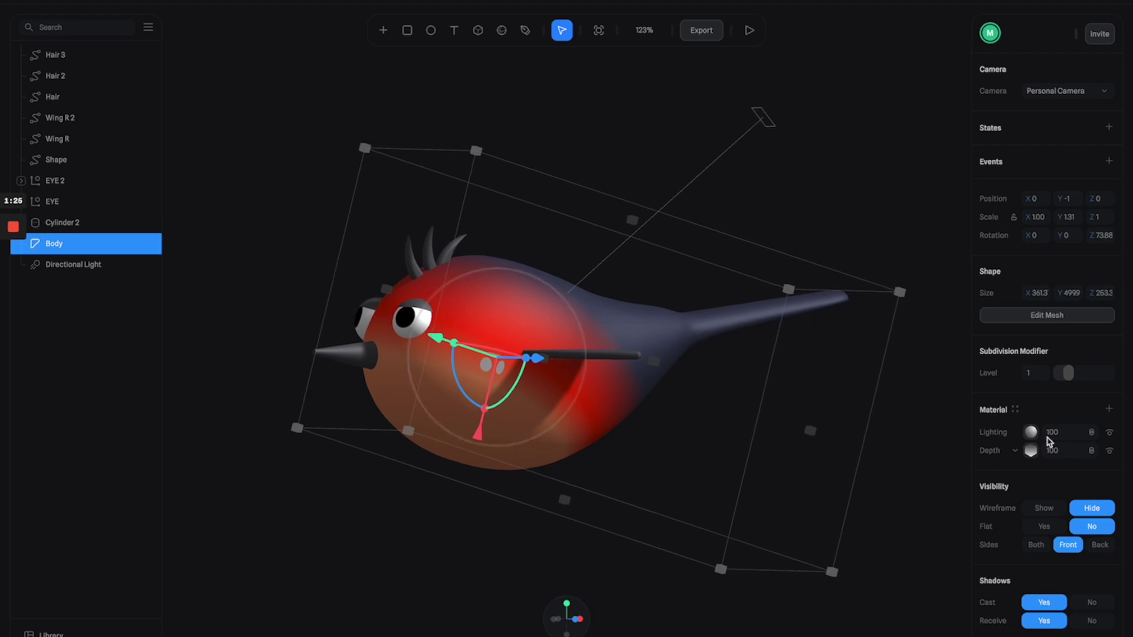
click(1109, 408)
click(1013, 434)
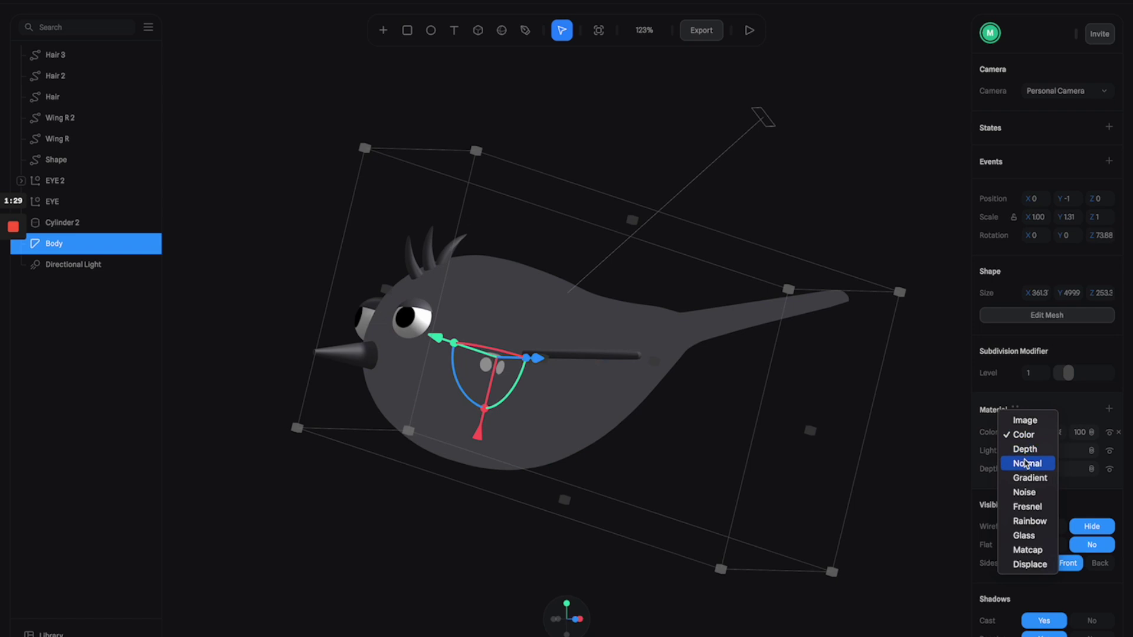
click(1026, 507)
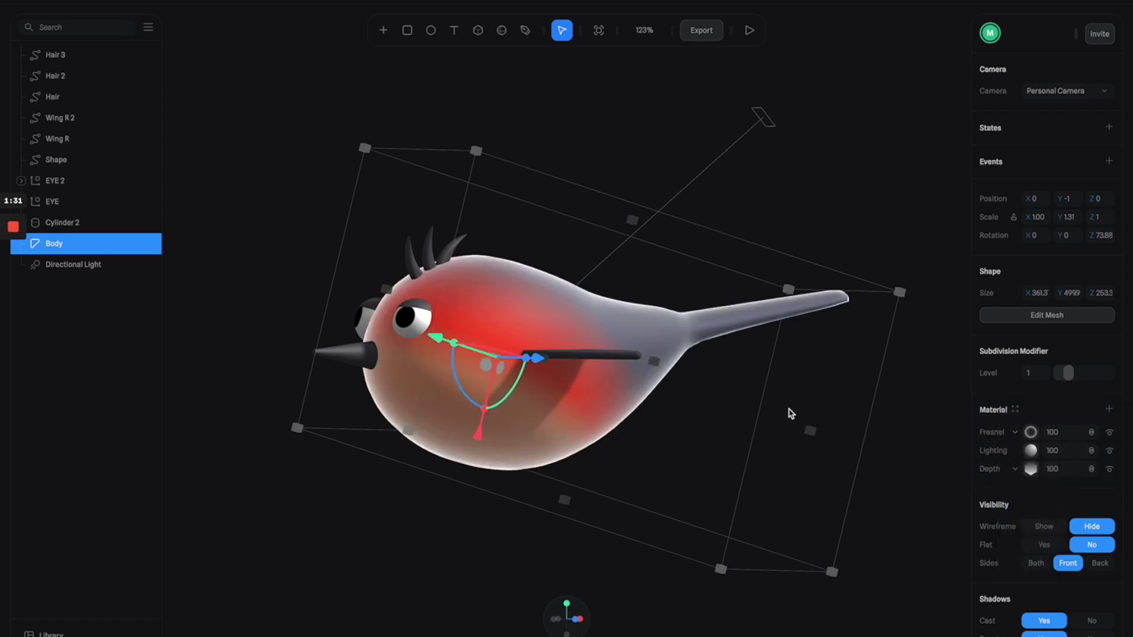
- Colour the Body's Fresnel layer light peach FFCEB5 and set its opacity to 60
scroll(785, 413, right, 1)
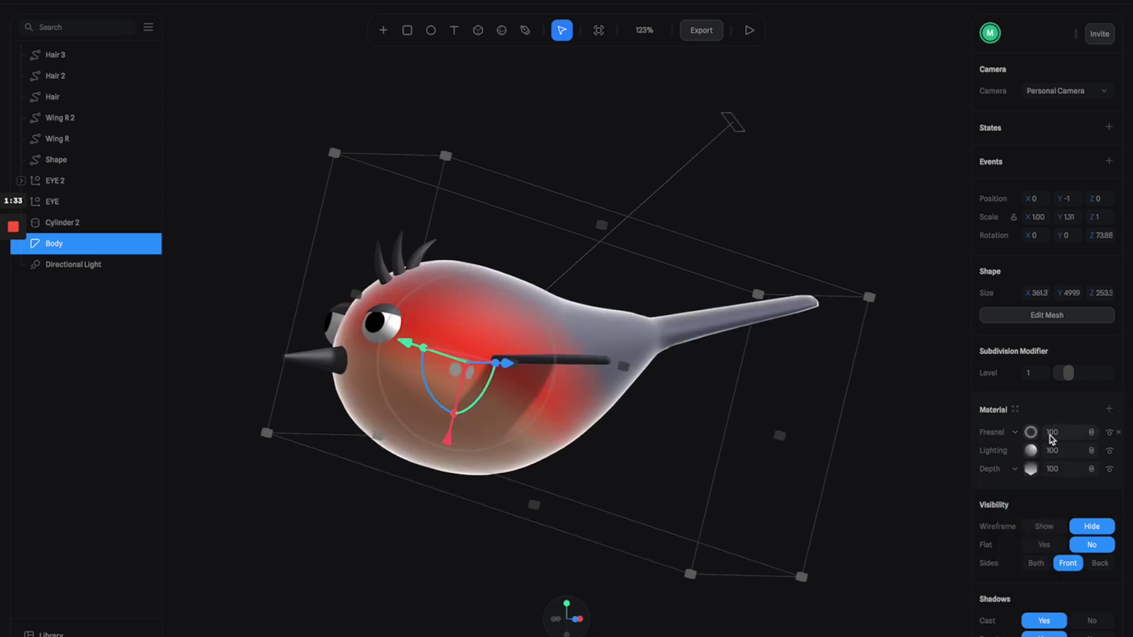
click(1031, 433)
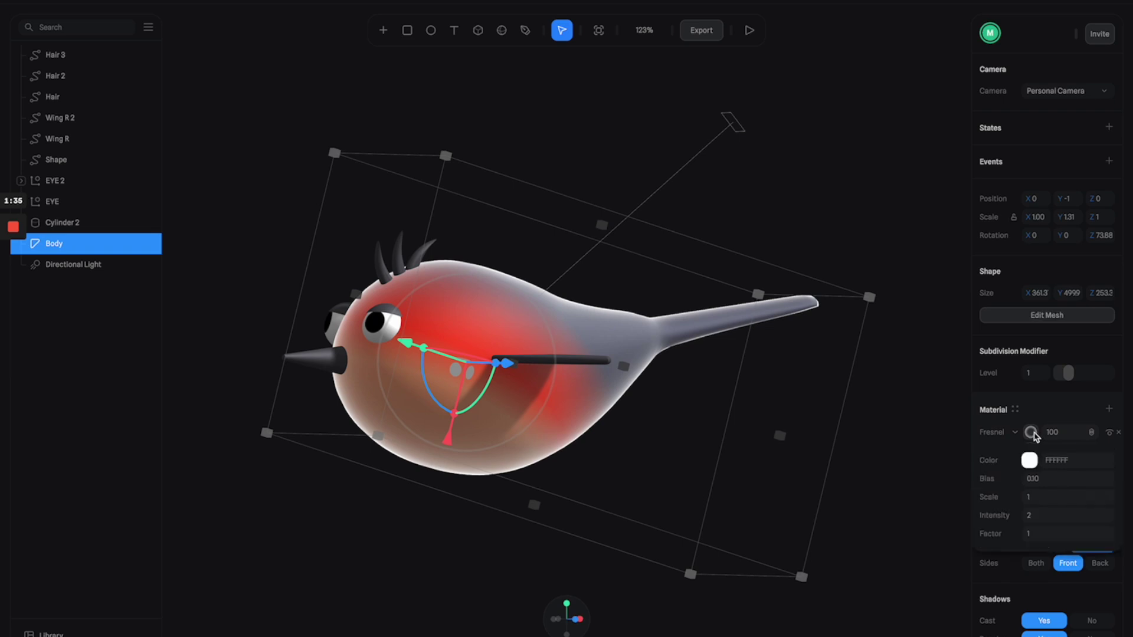
click(1029, 461)
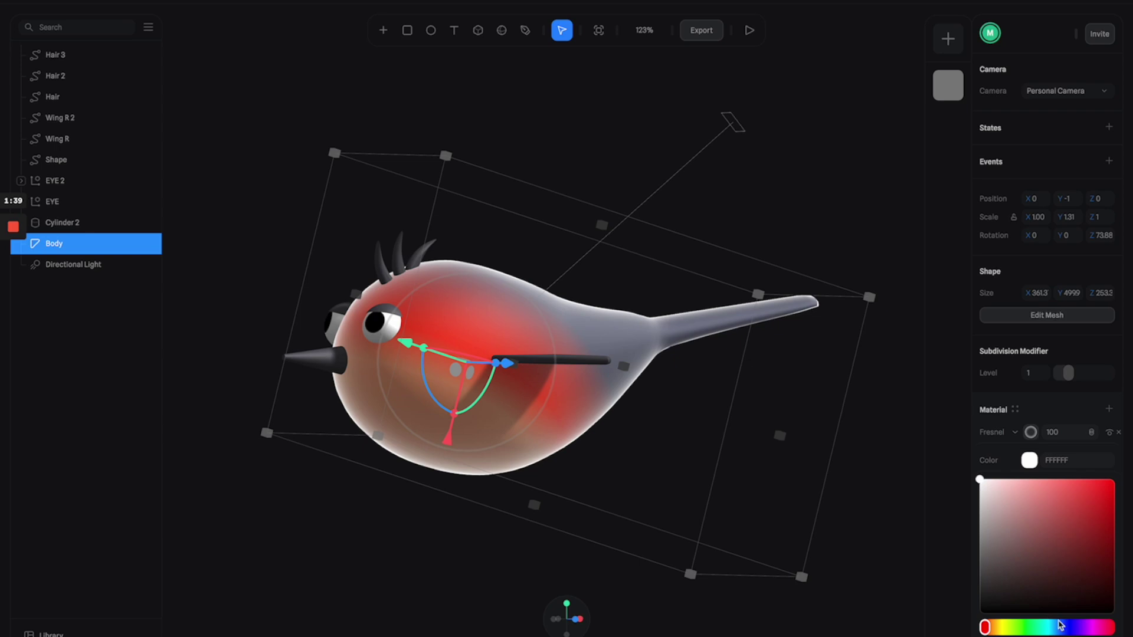
click(991, 629)
drag(1012, 515, 1019, 463)
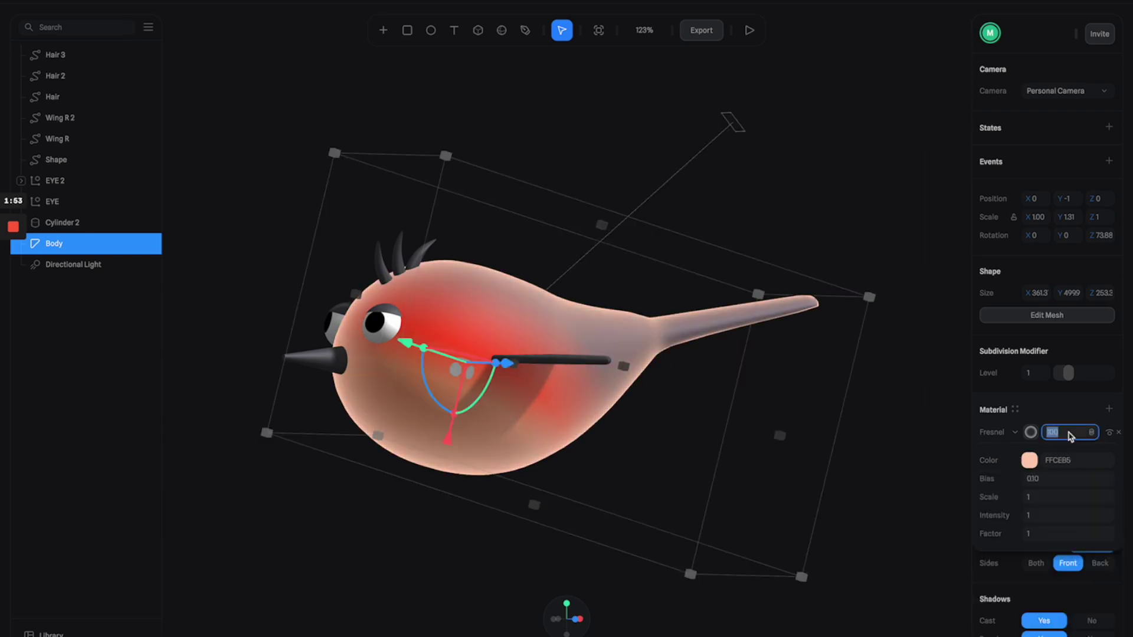
text(60)
key(Return)
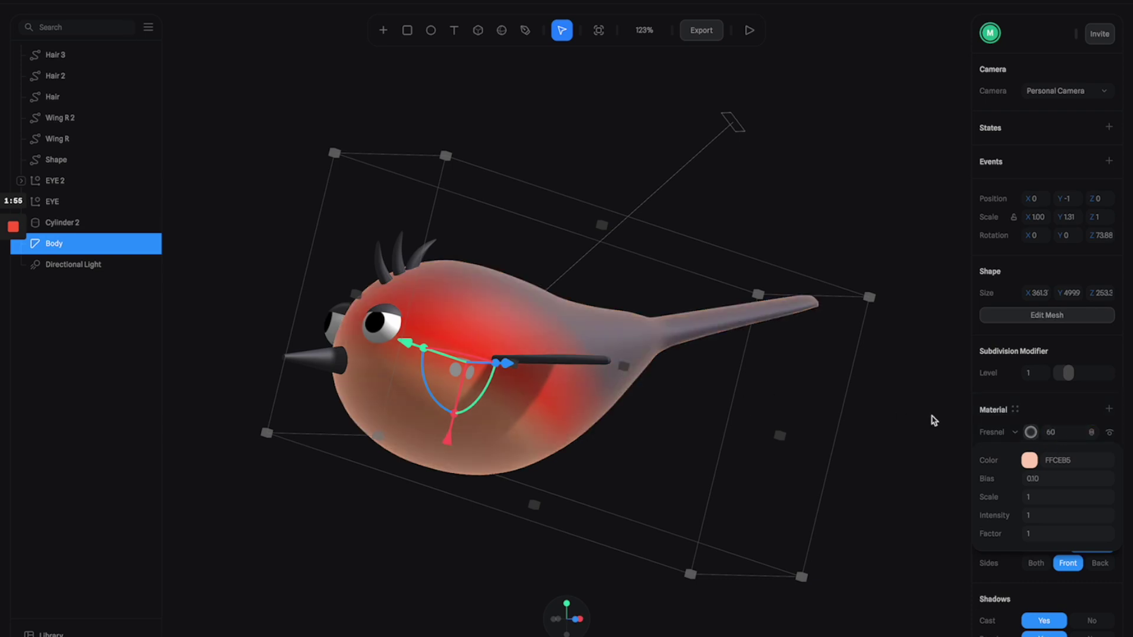
- Try a Fresnel scale of 2, restore it to 1, and set the Fresnel intensity to 3
scroll(599, 358, down, 4)
scroll(650, 342, up, 1)
click(1038, 497)
text(2)
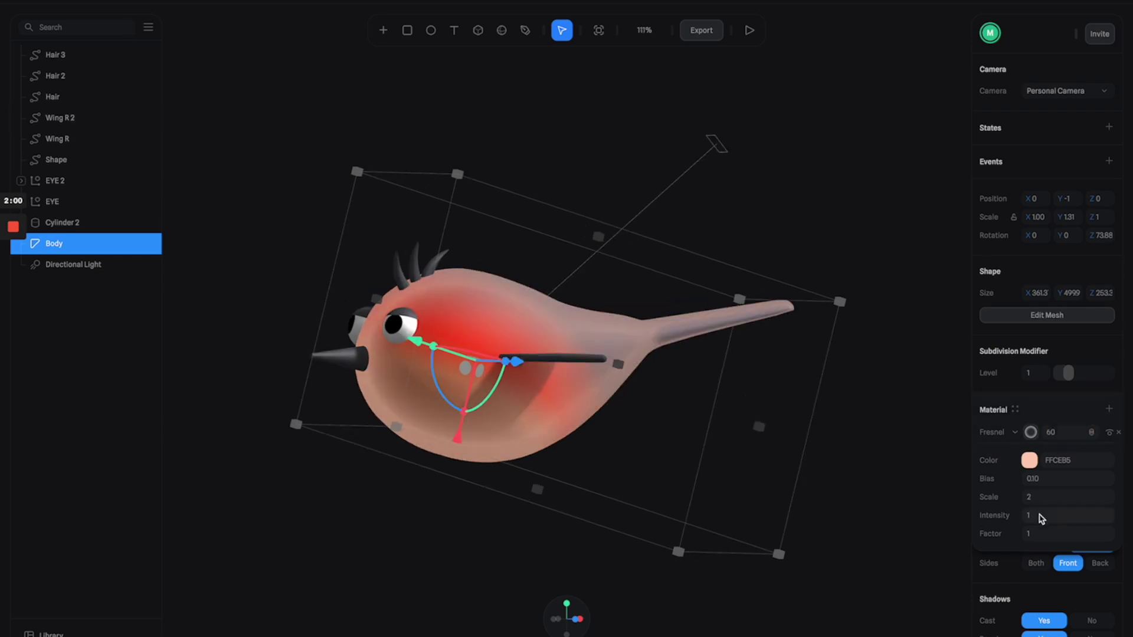
click(1040, 516)
key(Return)
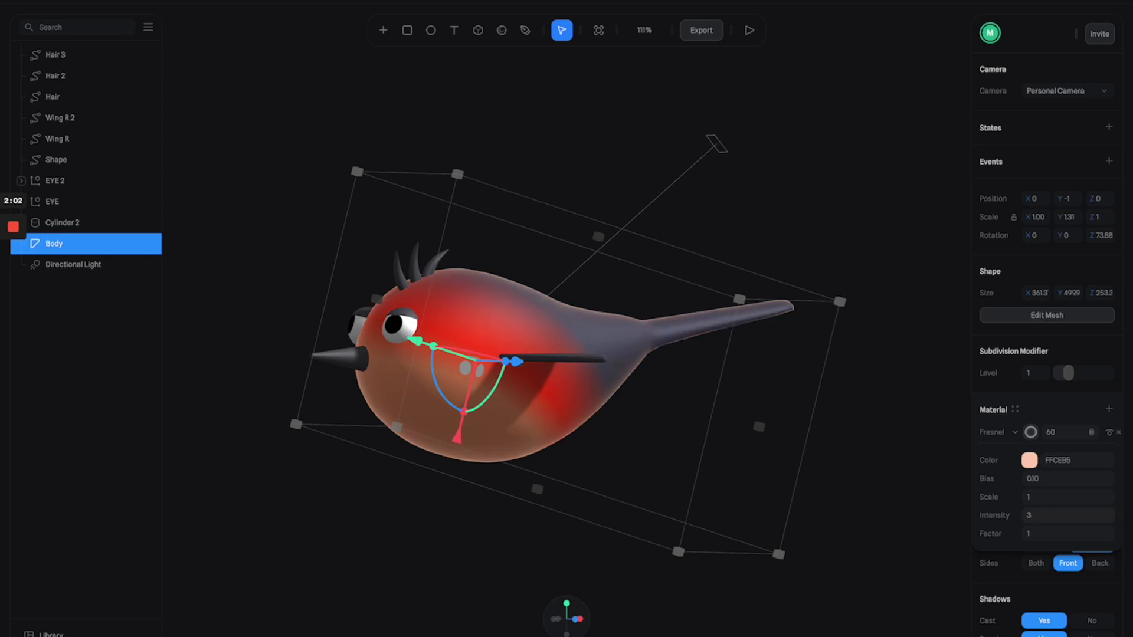
- Add another layer to the Body's material and change its type to Image
mouse_move(594, 361)
alt+mouse_down()
mouse_move(638, 366)
mouse_move(594, 361)
alt+mouse_up()
click(764, 181)
scroll(610, 295, down, 3)
mouse_move(610, 295)
alt+mouse_down()
mouse_move(558, 295)
mouse_move(604, 295)
alt+mouse_up()
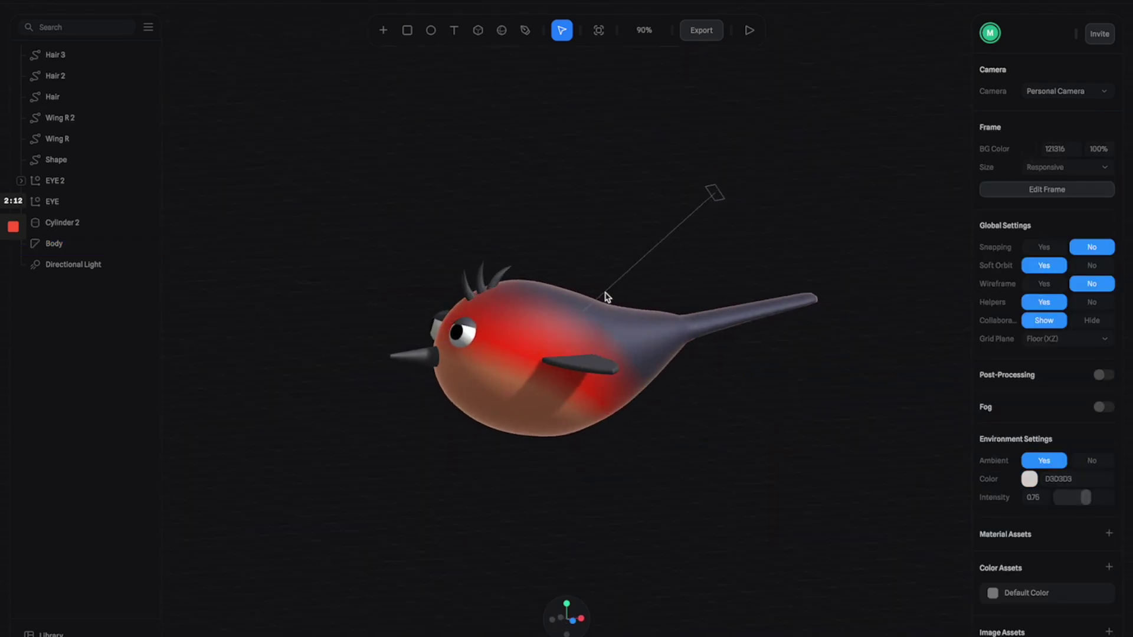
scroll(652, 336, up, 5)
click(699, 339)
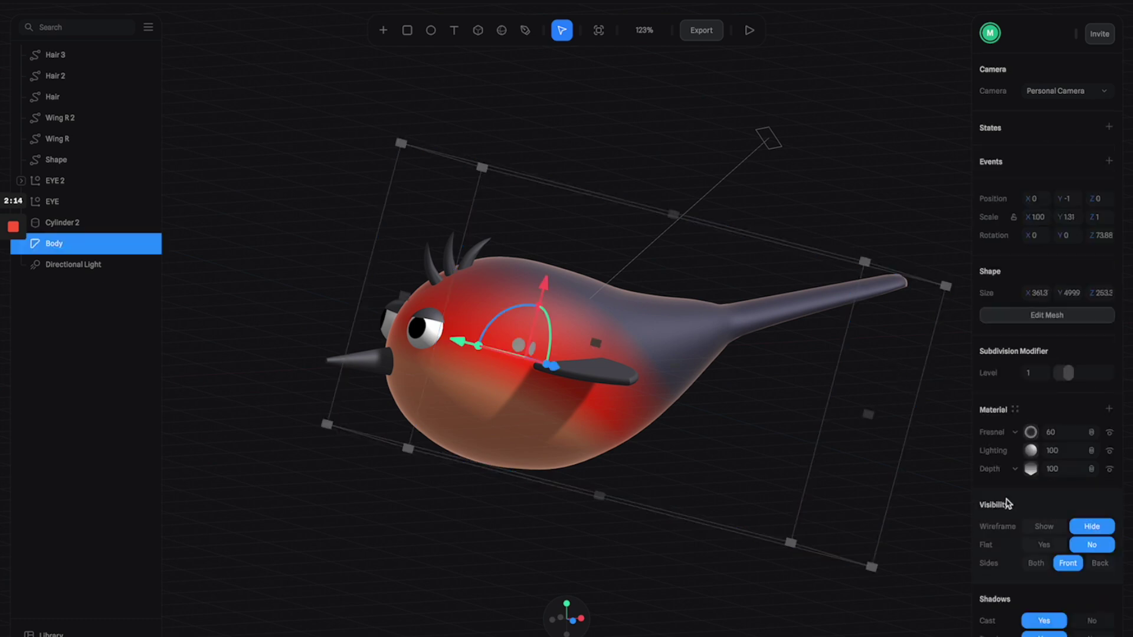
click(1111, 409)
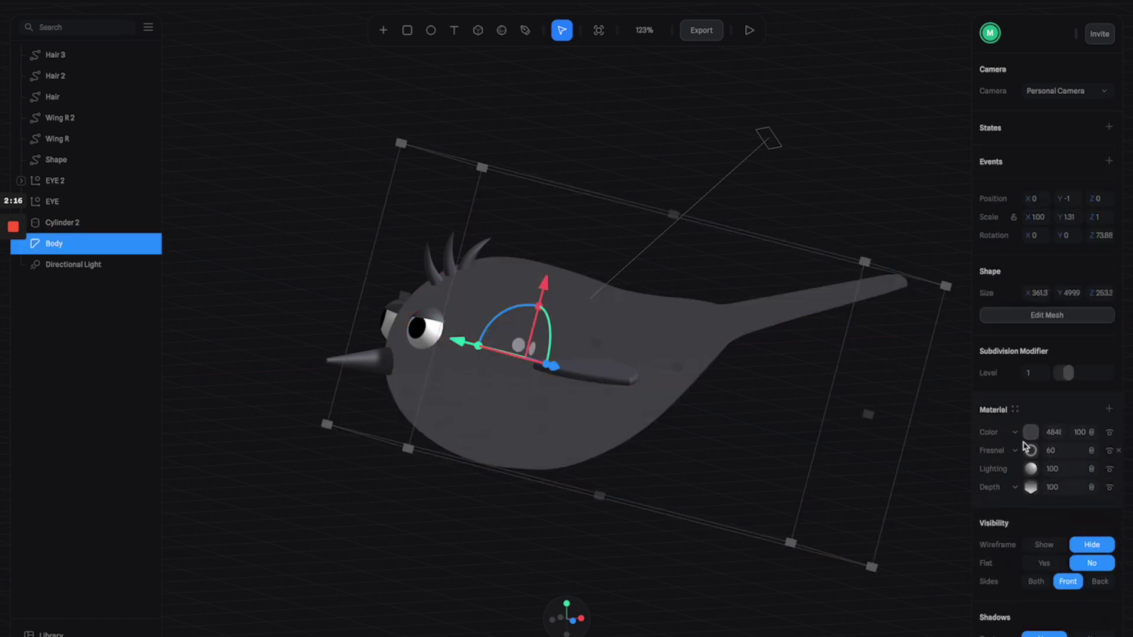
click(1015, 435)
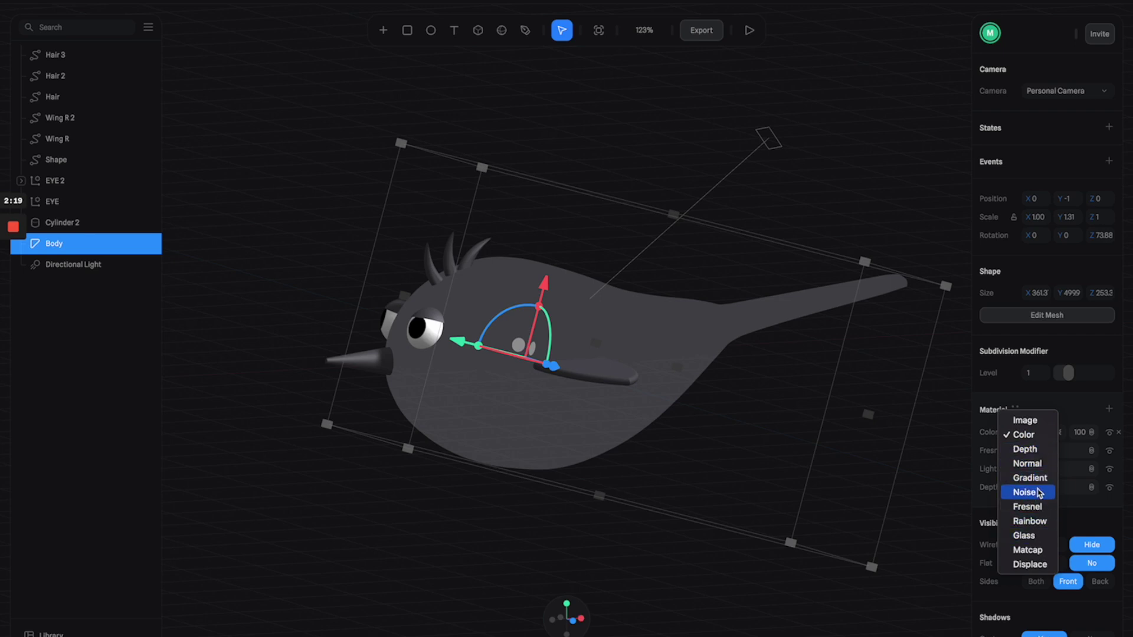
click(1025, 421)
- Upload Pattern.jpg from the Bird folder as the texture of the Body's Image layer
click(1031, 432)
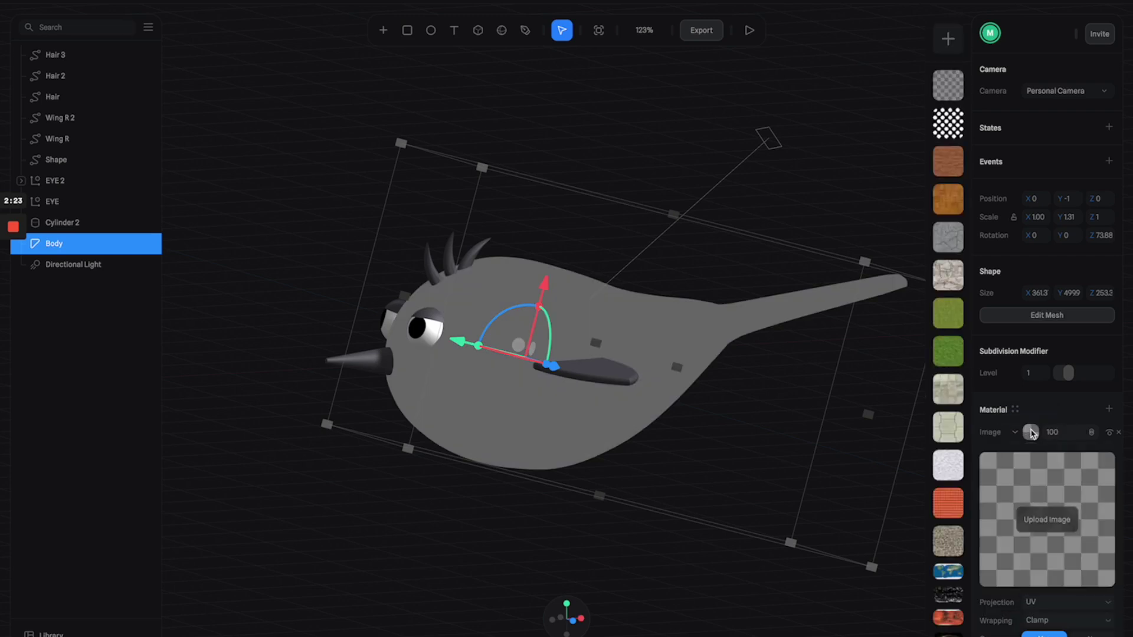
click(1053, 522)
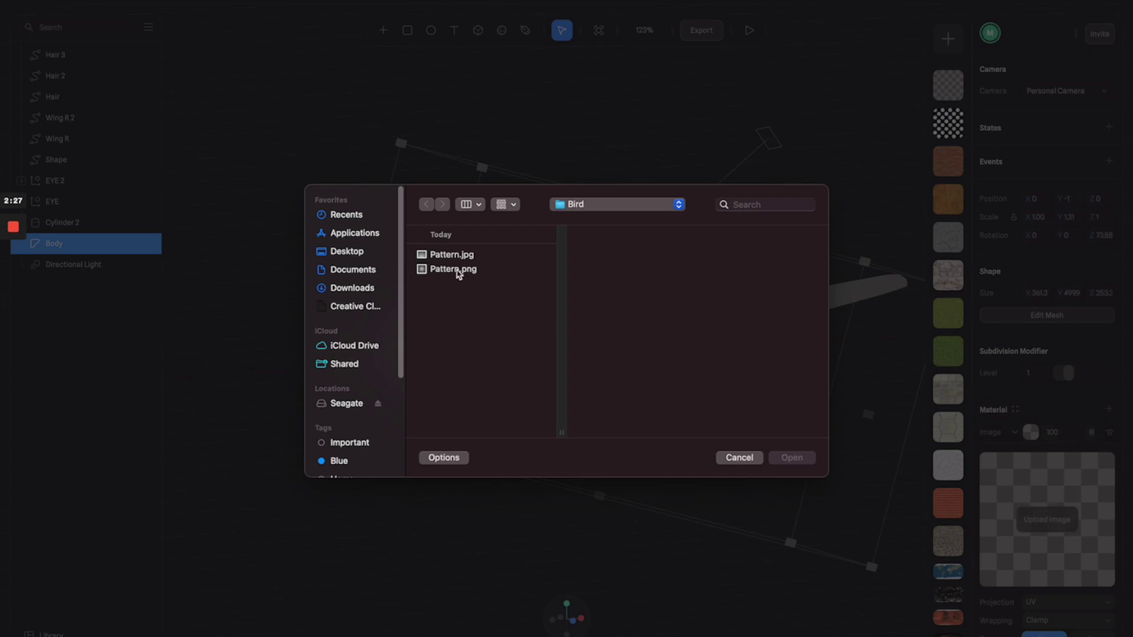
click(457, 258)
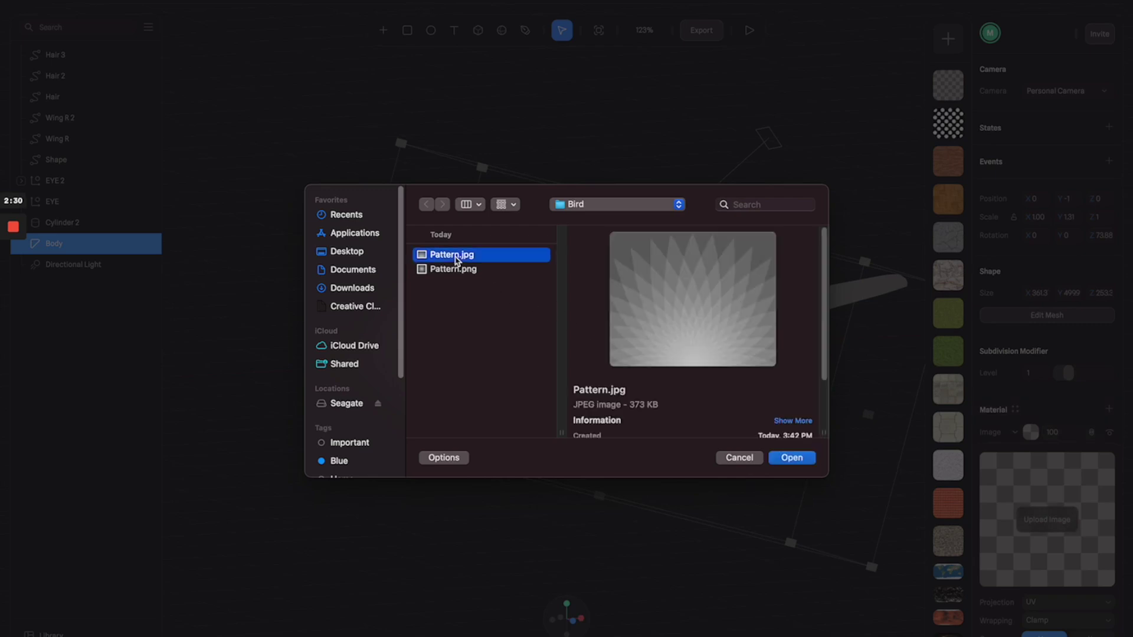
double_click(454, 256)
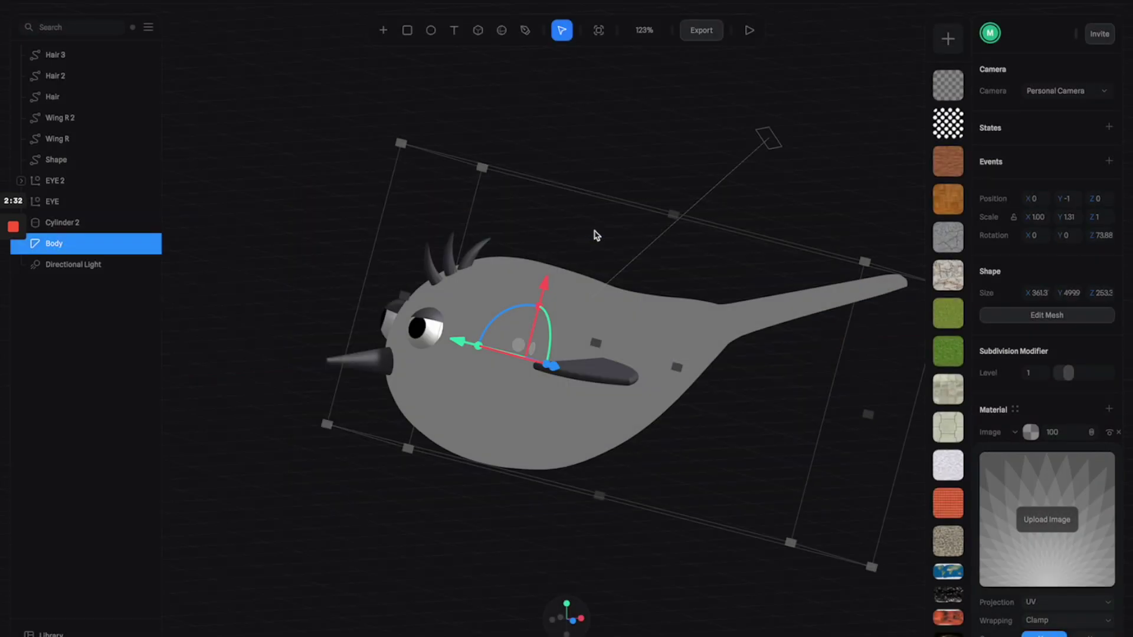
- Set the projection of the Body's Image layer to Spherical and check the pattern around the bird
click(1036, 440)
click(1038, 440)
scroll(1053, 531, down, 2)
click(1054, 550)
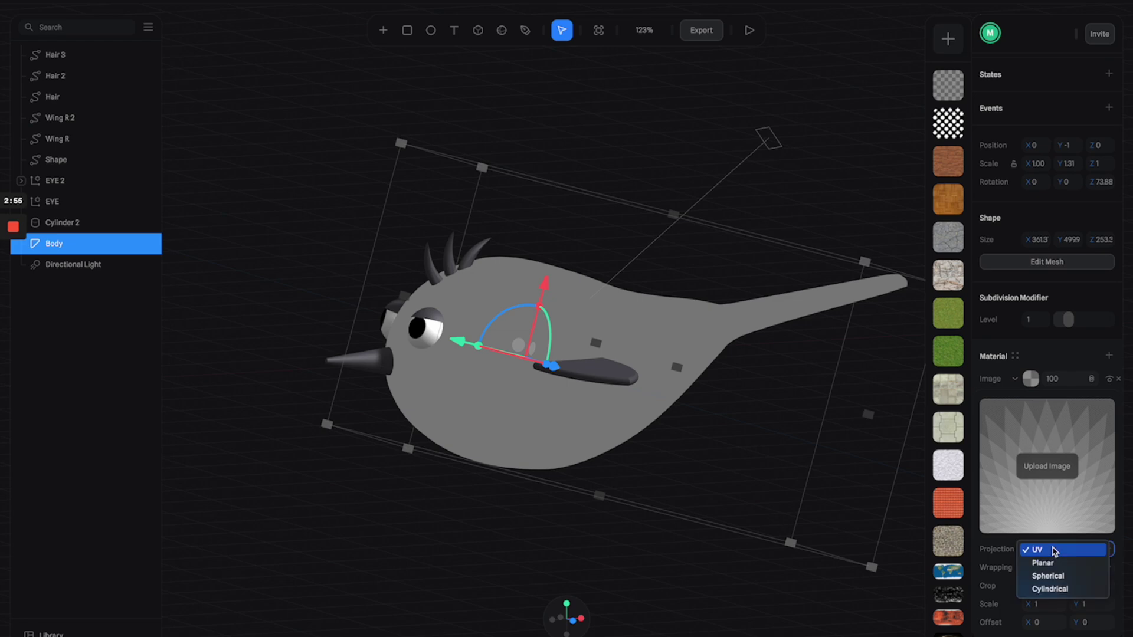
click(1060, 577)
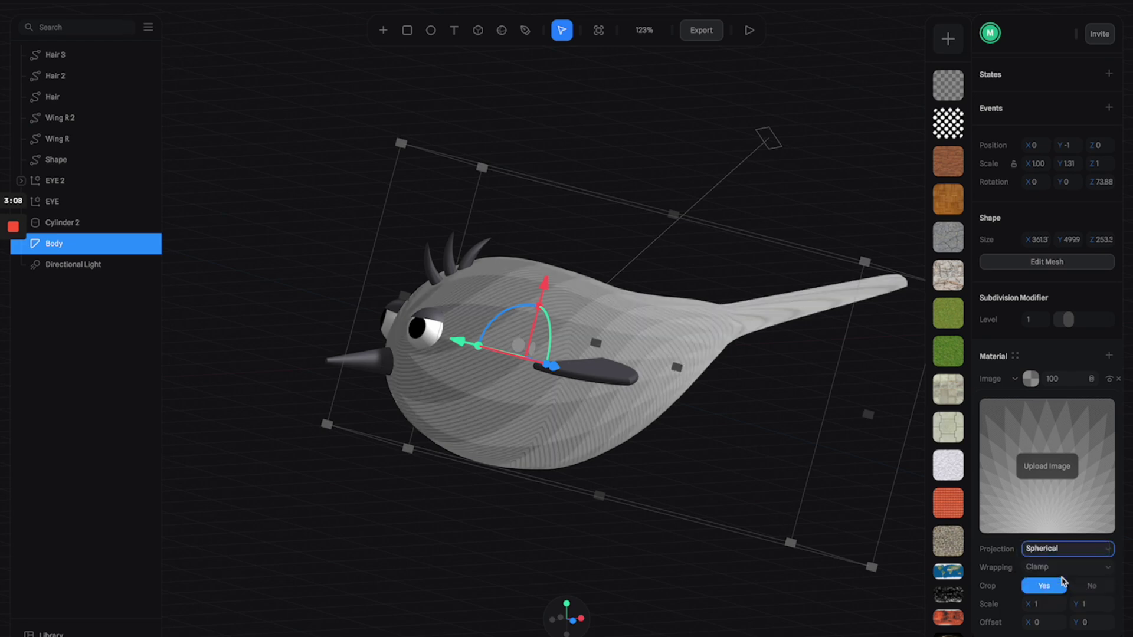
alt+drag(683, 403, 841, 404)
right_drag(842, 409, 681, 407)
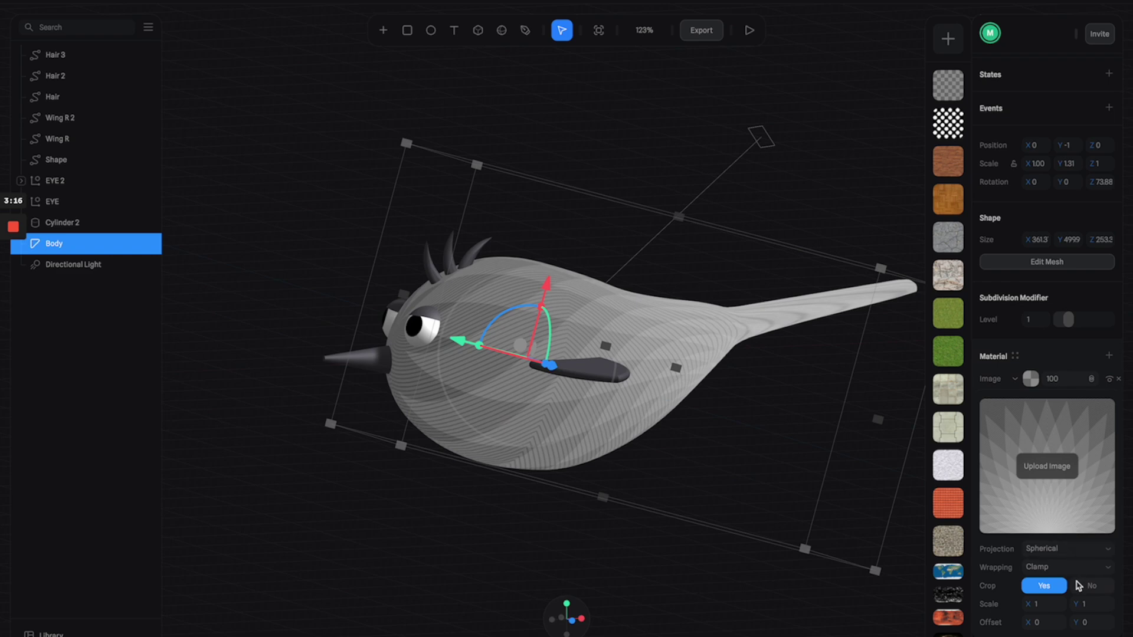
- Set the Image layer's blending mode to Overlay and inspect the patterned body from several angles
click(1091, 378)
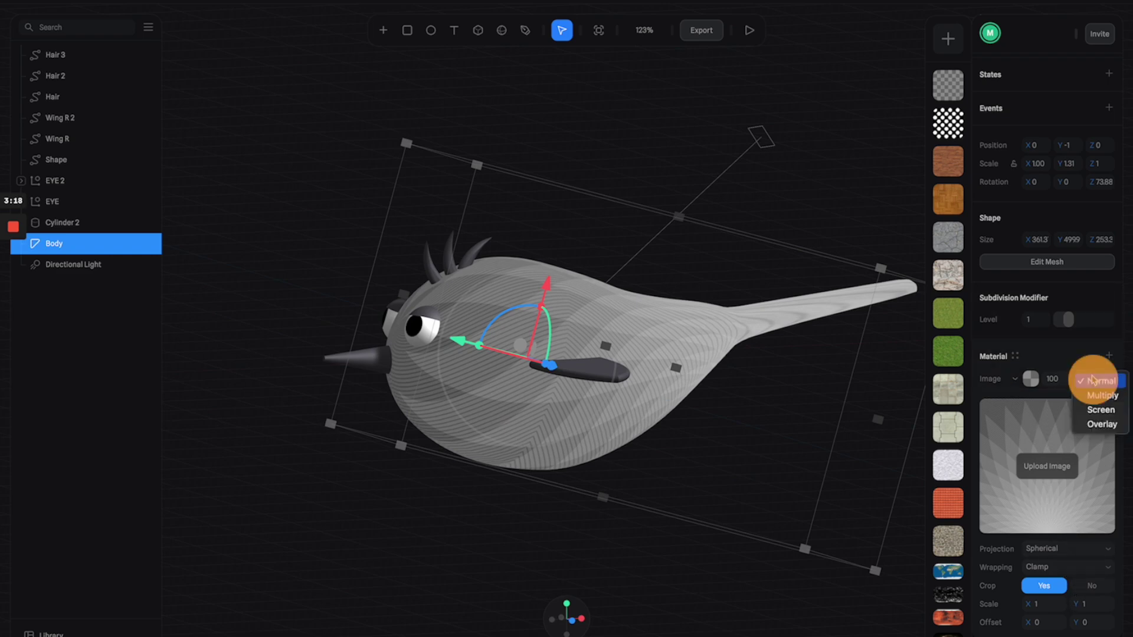
click(1093, 424)
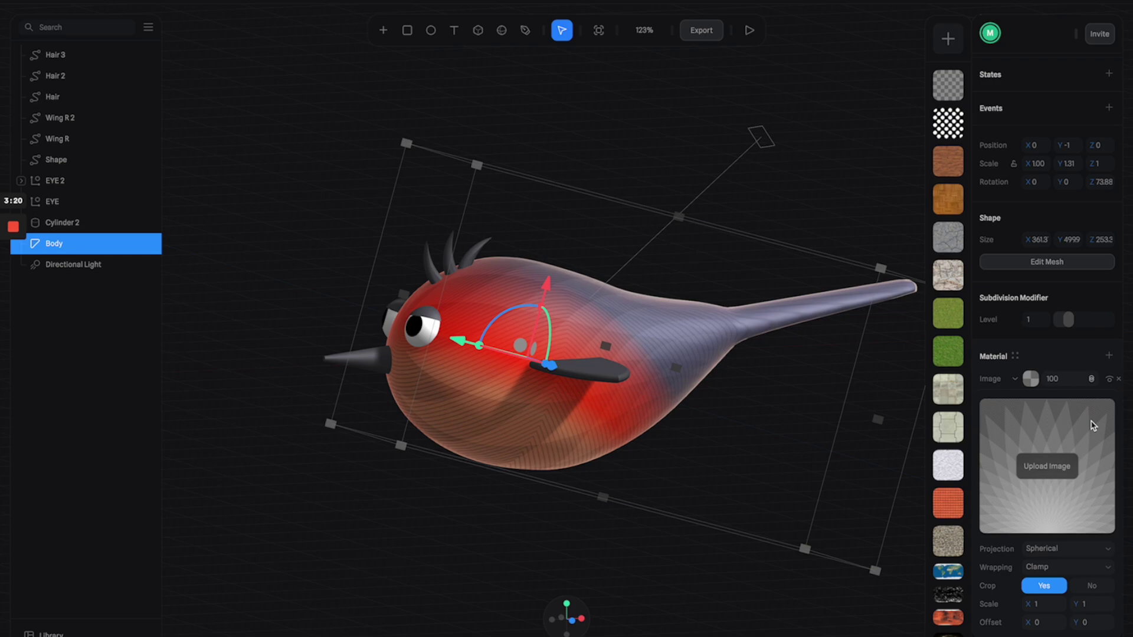
mouse_move(731, 427)
right_down()
mouse_move(577, 434)
mouse_move(715, 445)
mouse_move(742, 435)
right_up()
click(1090, 379)
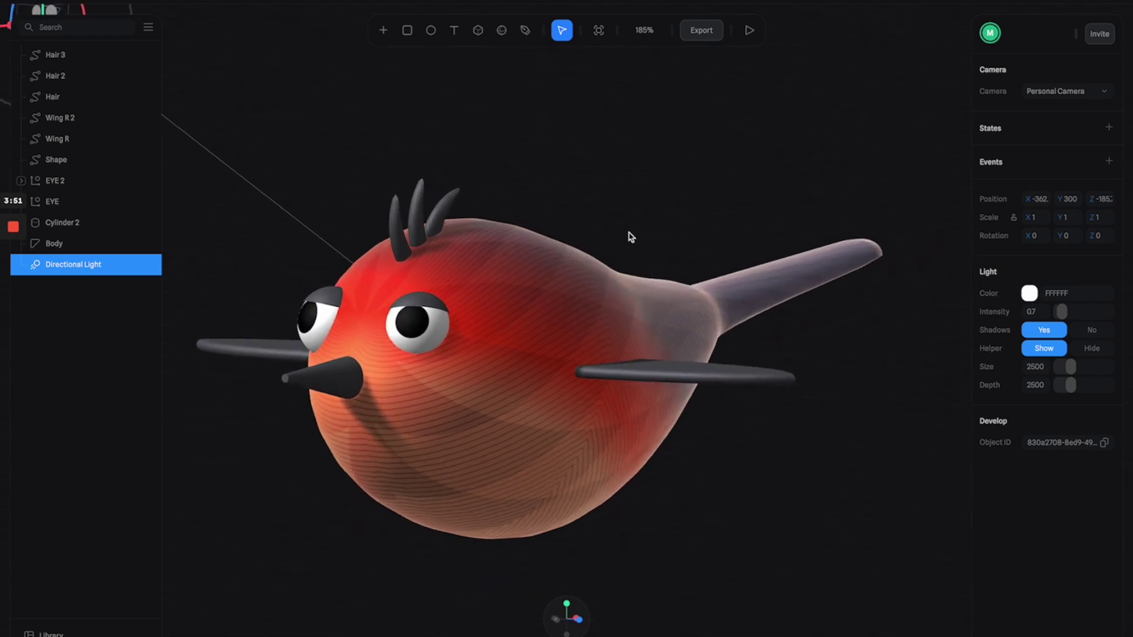
right_drag(631, 236, 481, 303)
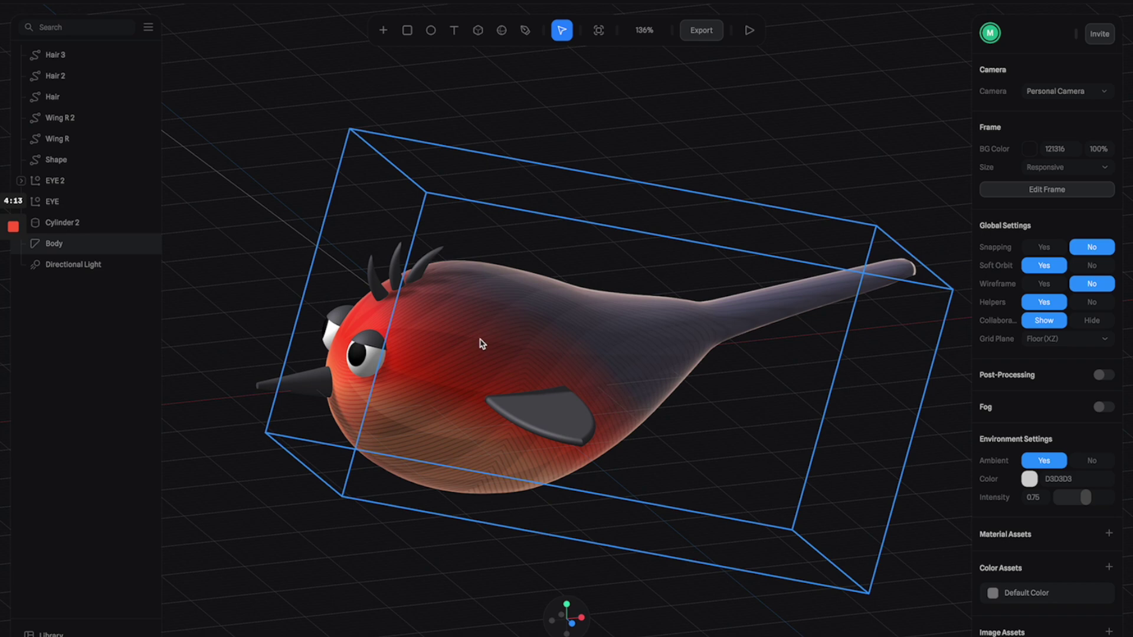
- Change the beak's Color material layer to the Depth type
click(316, 380)
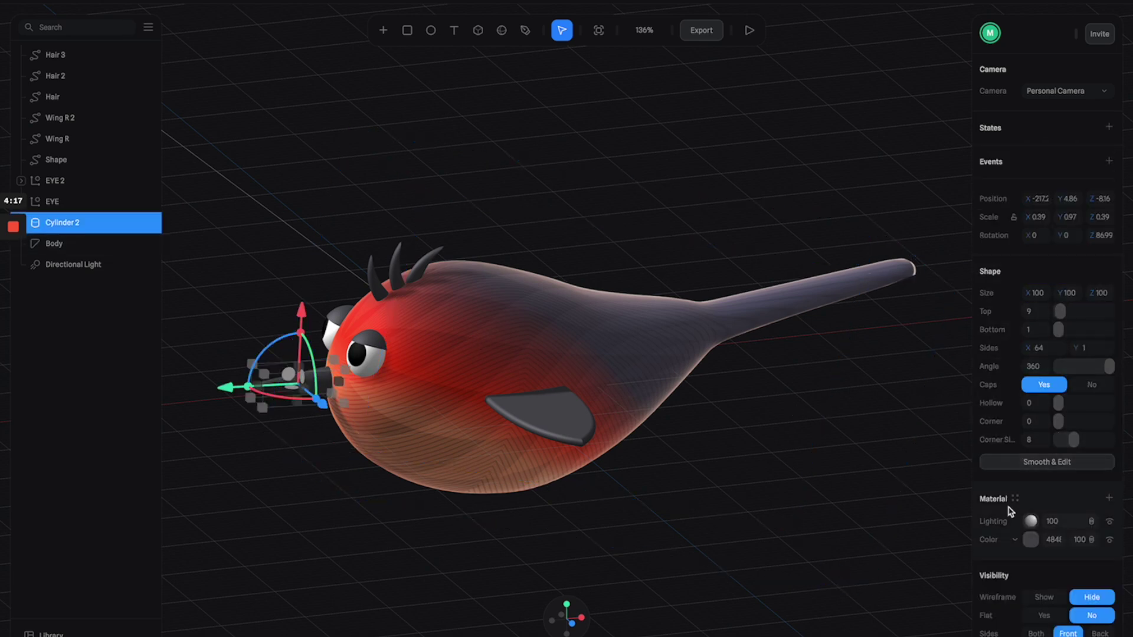
click(1016, 539)
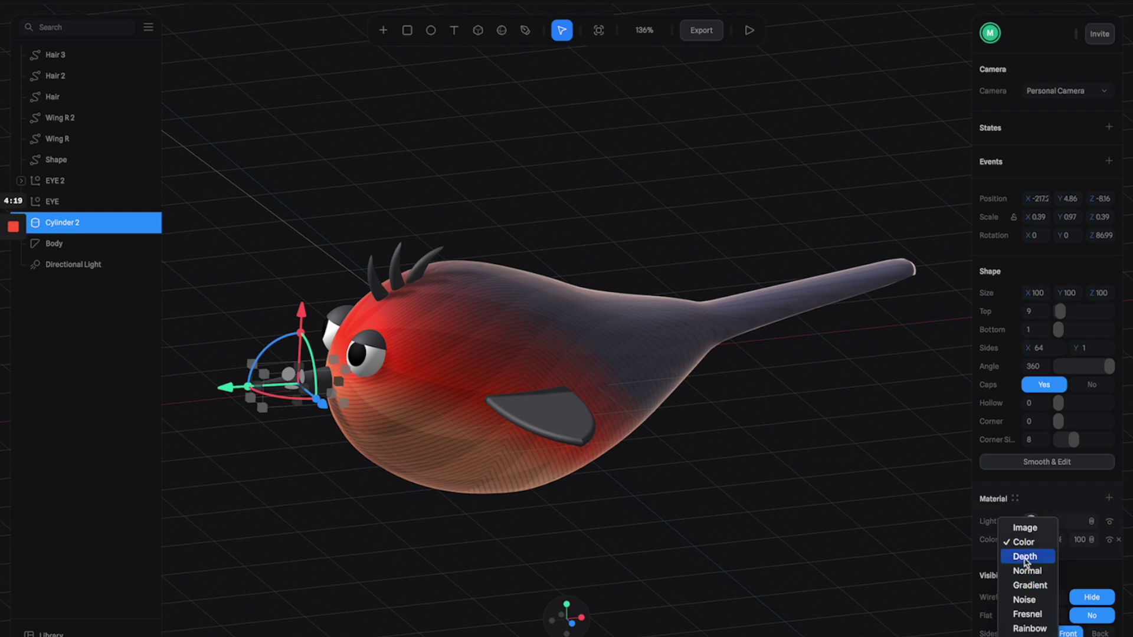
click(905, 530)
middle_drag(413, 402, 562, 420)
scroll(427, 392, up, 2)
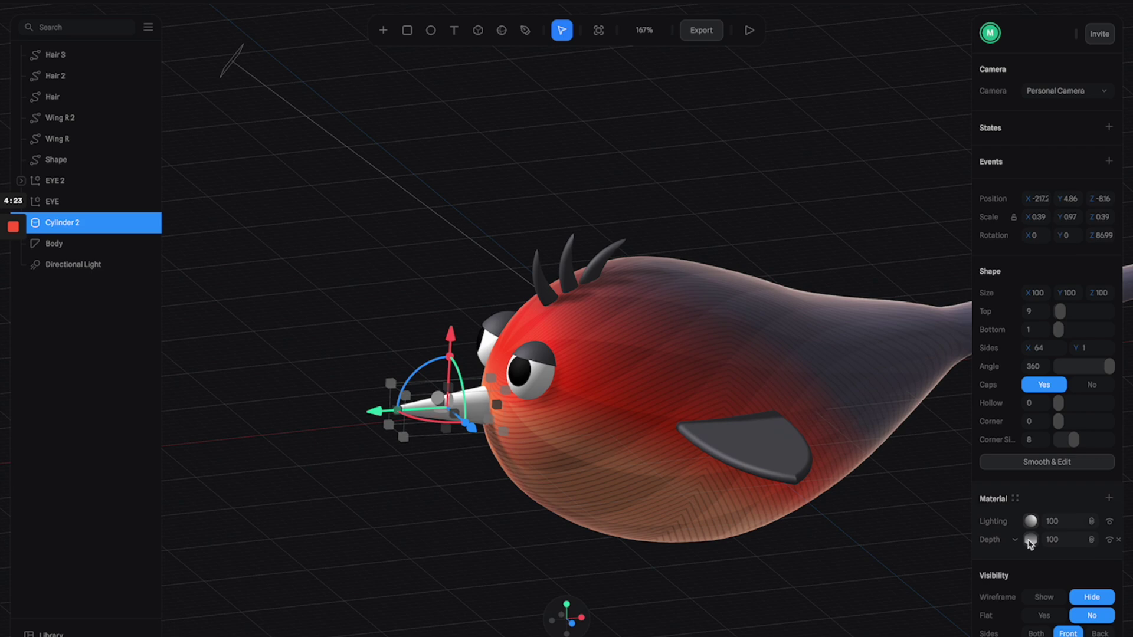
- Shift the beak's Depth gradient origin out in front of the beak tip and colour the gradient's end stop deep red
click(1029, 539)
drag(398, 411, 320, 423)
scroll(1110, 554, down, 1)
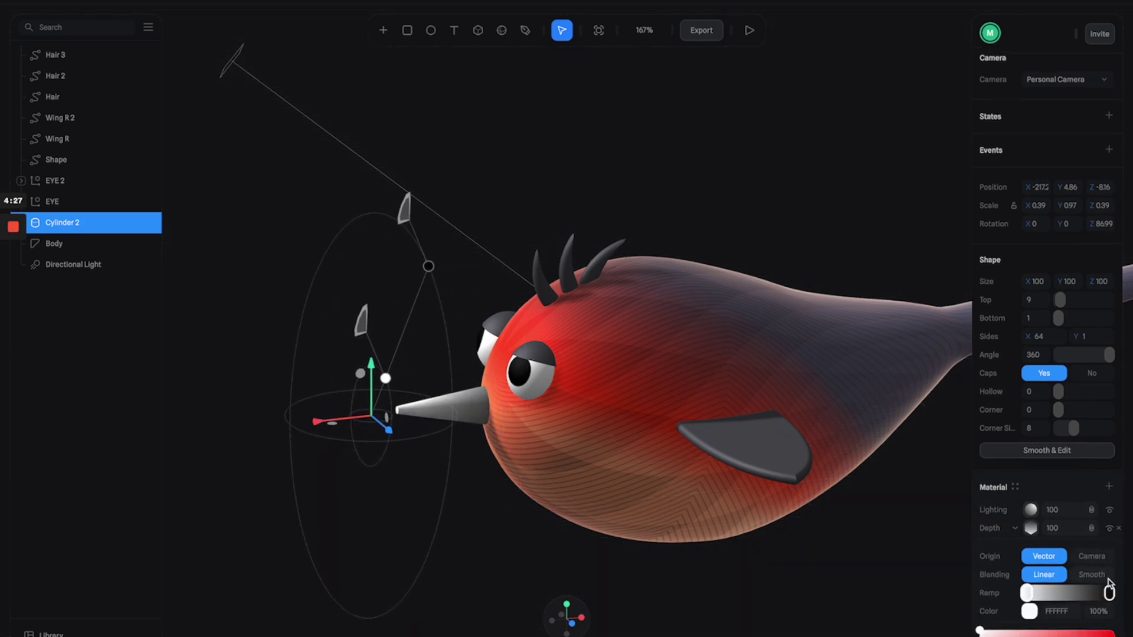
click(1109, 593)
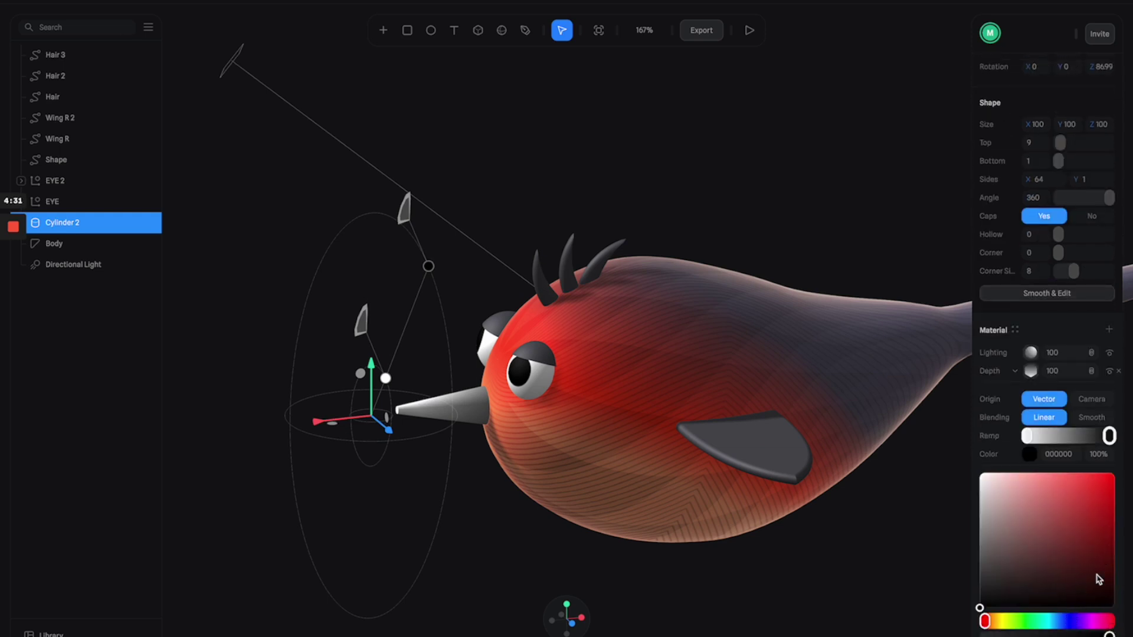
click(1109, 527)
drag(1106, 538, 1112, 501)
- Set the start stop of the beak's Depth gradient to coral, FB7051, and look at the beak from the side
click(1026, 440)
mouse_move(1085, 491)
mouse_down()
mouse_move(1104, 510)
mouse_move(1072, 478)
mouse_up()
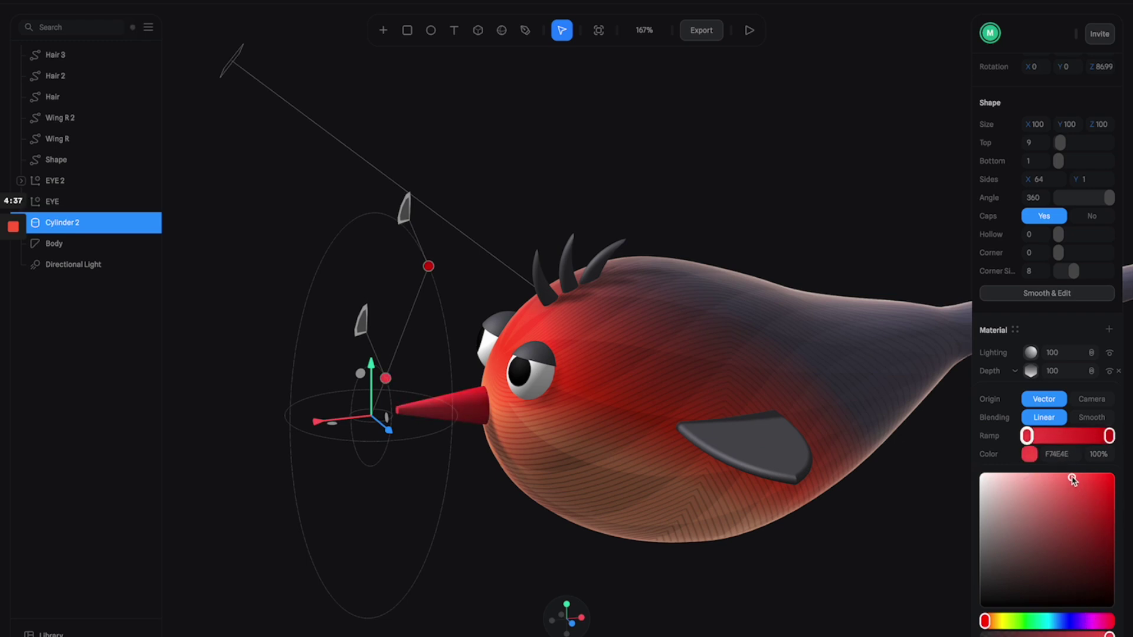
drag(989, 624, 991, 624)
mouse_move(596, 276)
alt+mouse_down()
mouse_move(516, 263)
mouse_move(576, 258)
mouse_move(583, 268)
alt+mouse_up()
scroll(583, 268, down, 3)
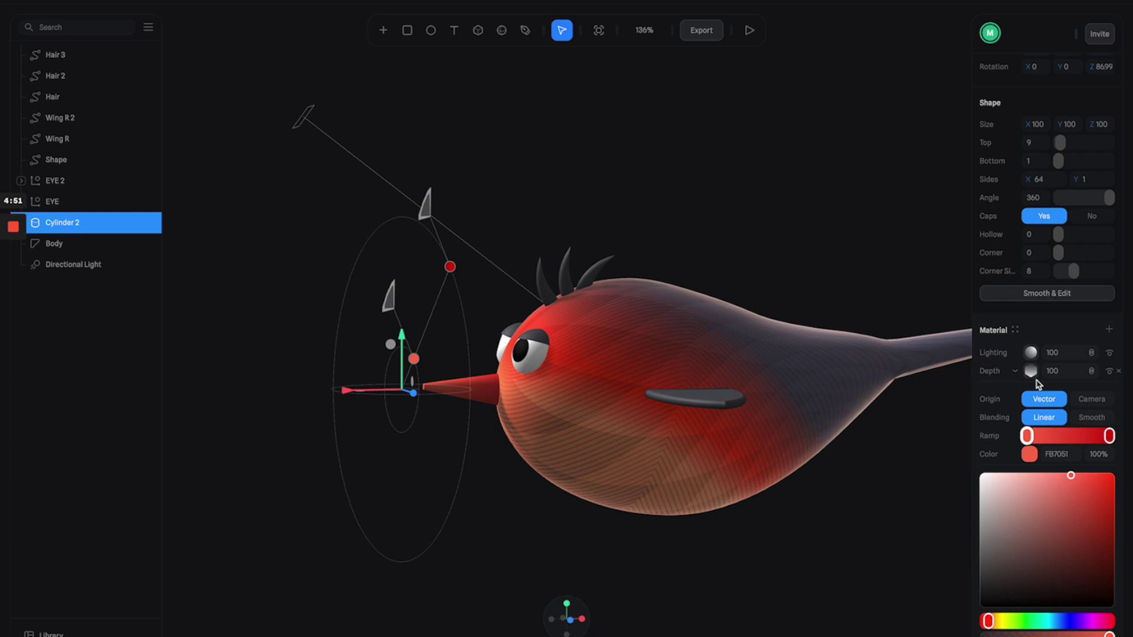
- Add a Fresnel layer to the beak's material and set its opacity to 50
click(1109, 329)
click(1014, 353)
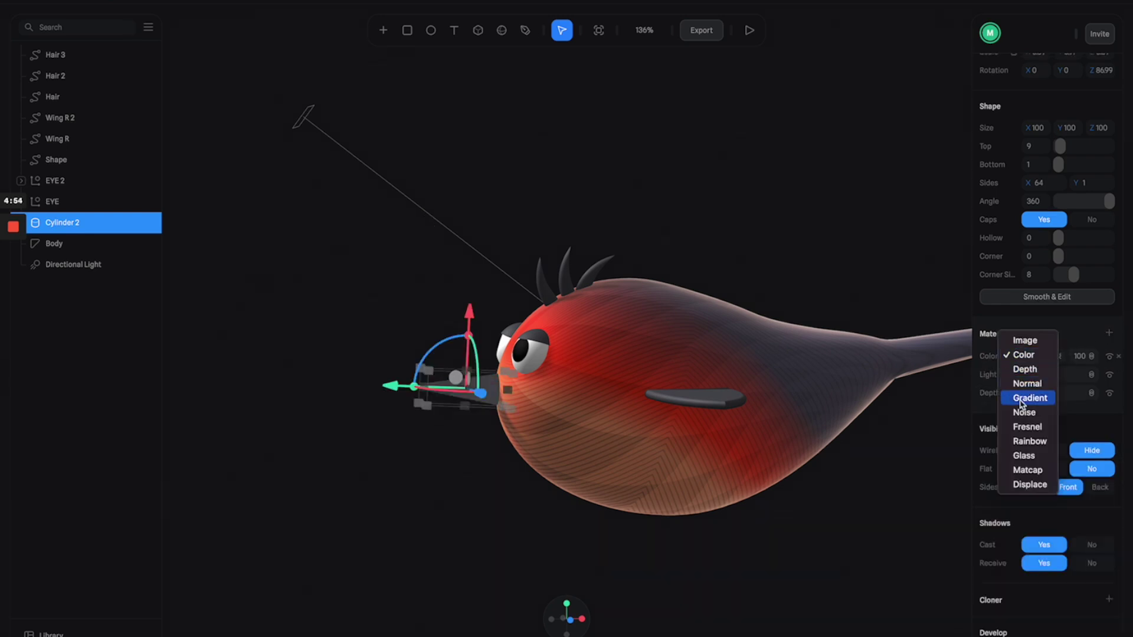
click(1023, 428)
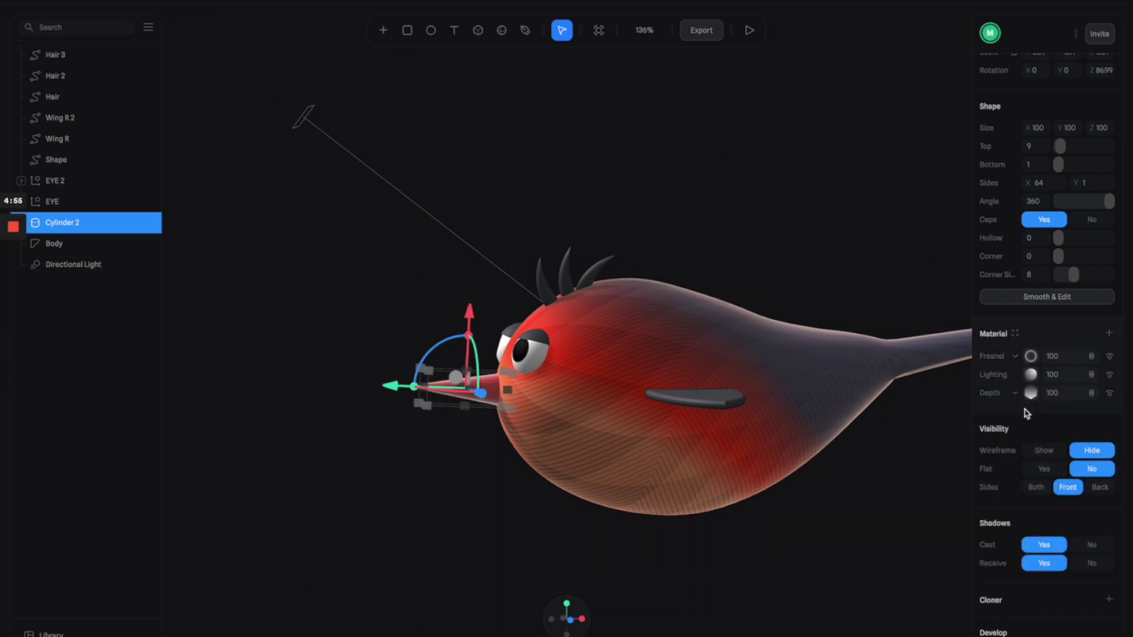
click(1063, 360)
text(50)
key(Return)
- Change the white start stop of the Depth gradient on Wing R 2 to a light coral
click(622, 182)
mouse_move(673, 246)
alt+mouse_down()
mouse_move(756, 291)
mouse_move(665, 261)
alt+mouse_up()
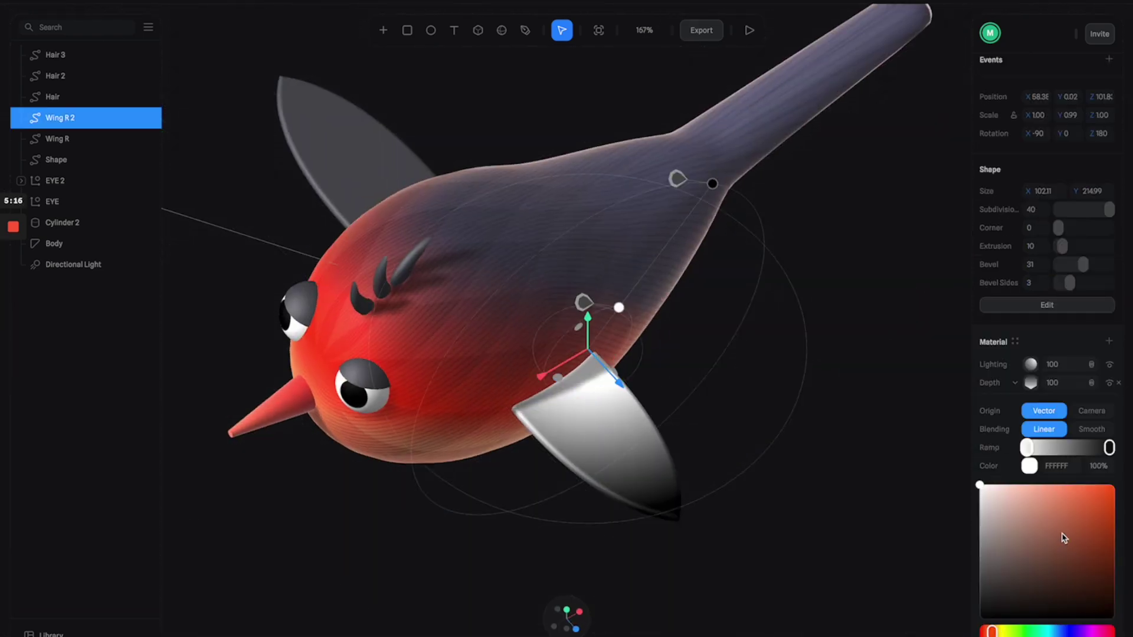
drag(1063, 538, 1053, 493)
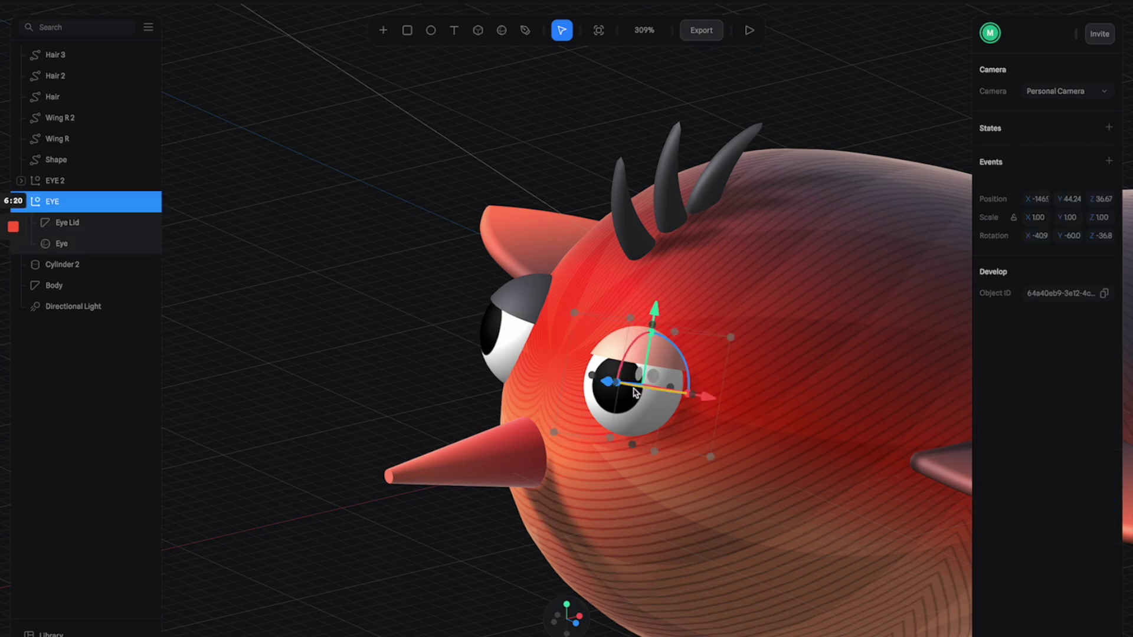
- Set the lighting type of the Eye sphere in the EYE group to Physical and add a Fresnel layer to its material
double_click(635, 393)
click(1030, 411)
click(1064, 438)
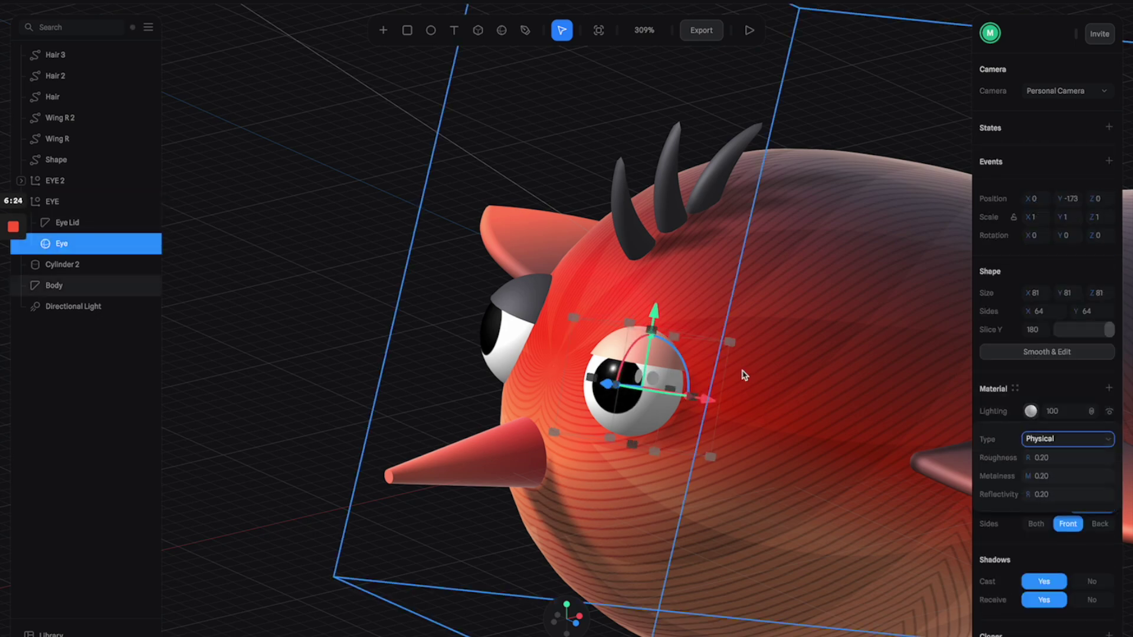
click(1064, 438)
click(1109, 388)
click(1013, 411)
click(1026, 485)
alt+drag(637, 442, 756, 452)
- Copy the properties of the finished Eye Lid in the EYE group and paste them onto the Eye Lid in the EYE 2 group
right_click(713, 379)
click(809, 88)
click(507, 332)
alt+drag(543, 480, 643, 472)
scroll(590, 413, up, 3)
click(86, 243)
click(86, 227)
right_click(554, 407)
click(620, 525)
alt+drag(708, 387, 551, 379)
click(501, 286)
double_click(767, 328)
key(Escape)
click(124, 202)
key(super+alt+v)
scroll(779, 260, down, 10)
click(779, 260)
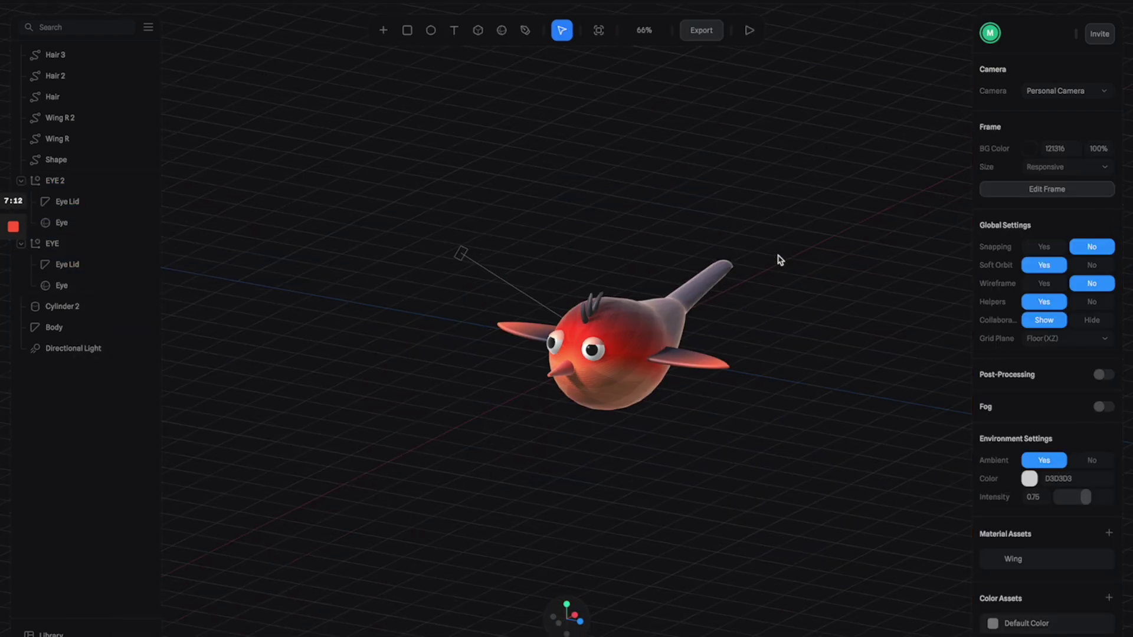
- Recolour the Eye Lid in the EYE group to a muted salmon
scroll(658, 339, up, 8)
double_click(608, 361)
scroll(608, 361, down, 6)
click(1030, 451)
click(1050, 499)
scroll(590, 342, up, 4)
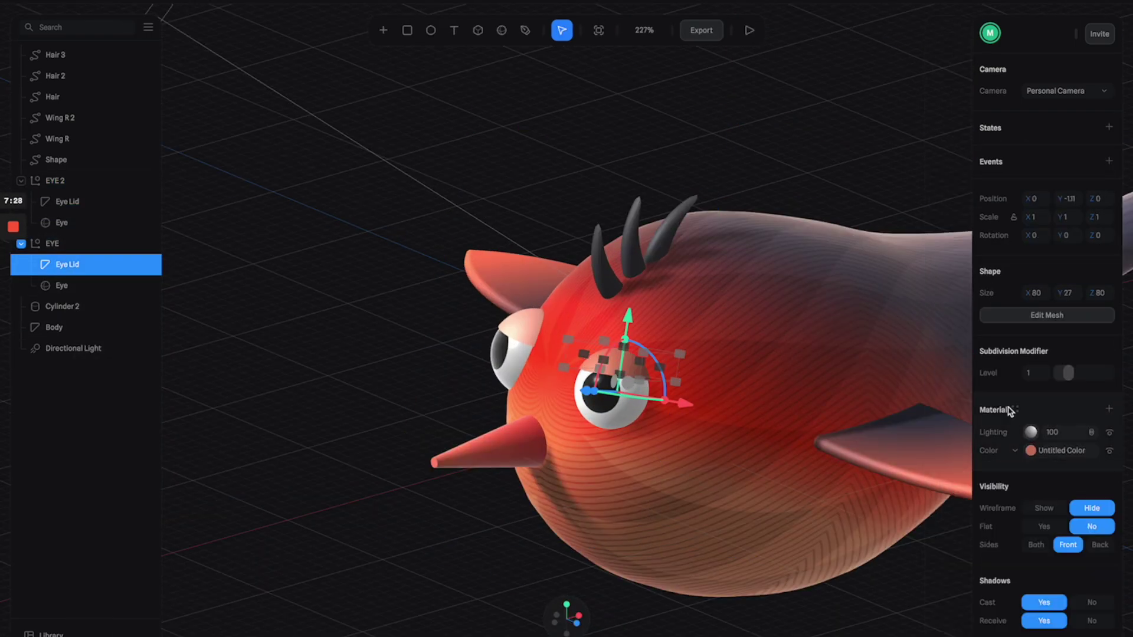
- Save the Eye Lid's material as a new material asset named EyeLid
click(1014, 409)
click(947, 39)
double_click(920, 121)
text(Eye)
double_click(919, 121)
text(EyeLid)
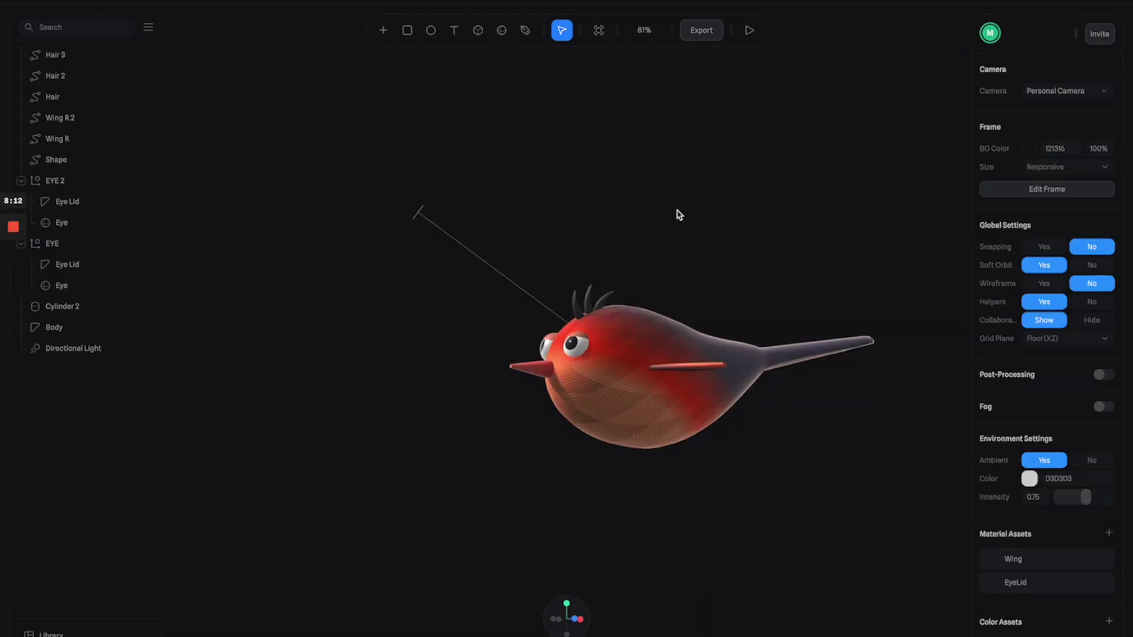
- Set the frame's background colour to light sky blue, 79D8FF
scroll(786, 239, up, 2)
drag(789, 241, 657, 194)
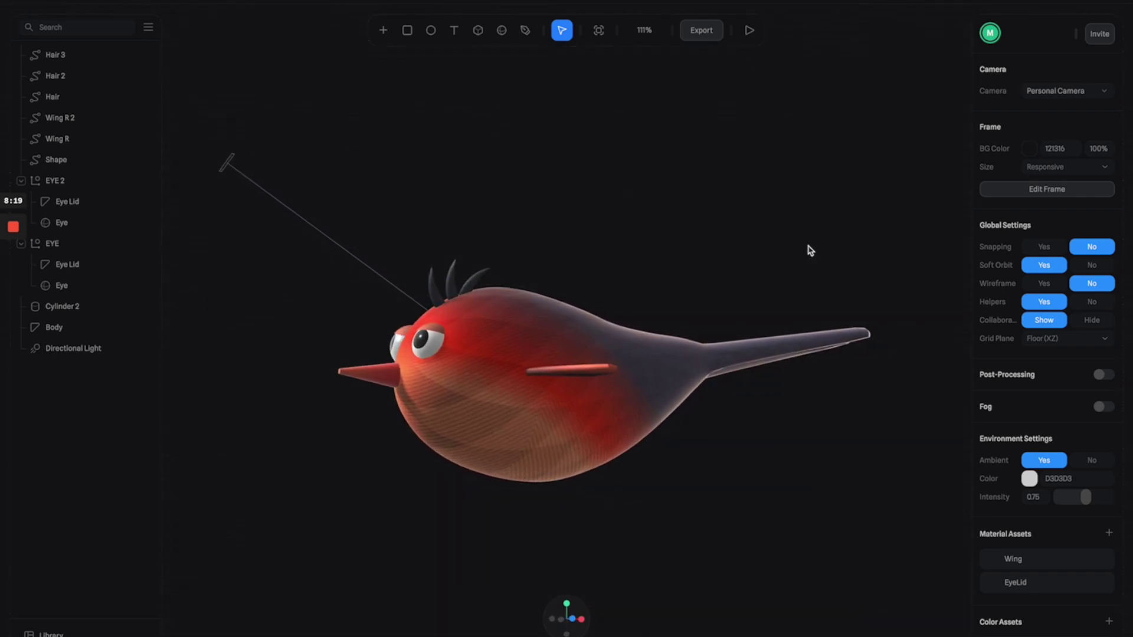
click(748, 130)
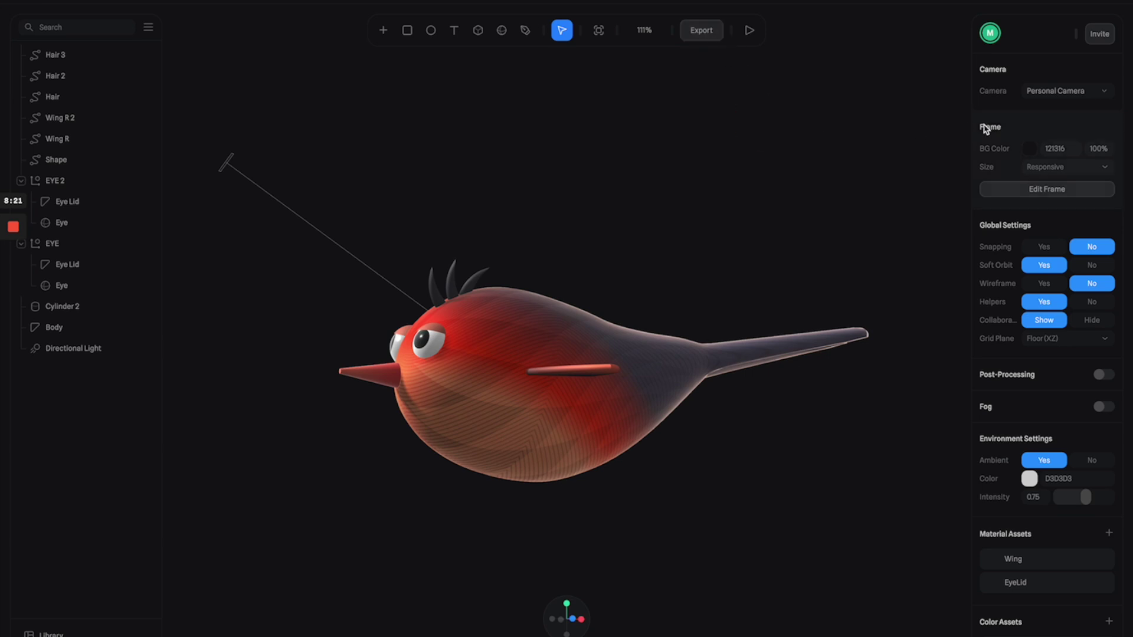
click(1029, 149)
drag(1084, 256, 1050, 168)
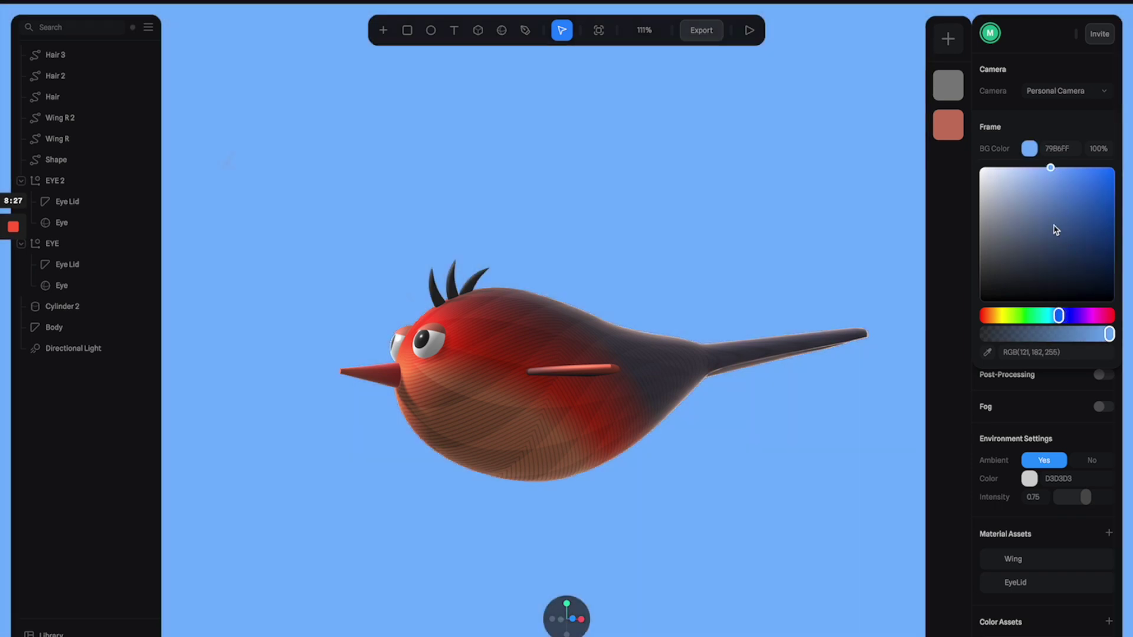
drag(1058, 317, 1052, 318)
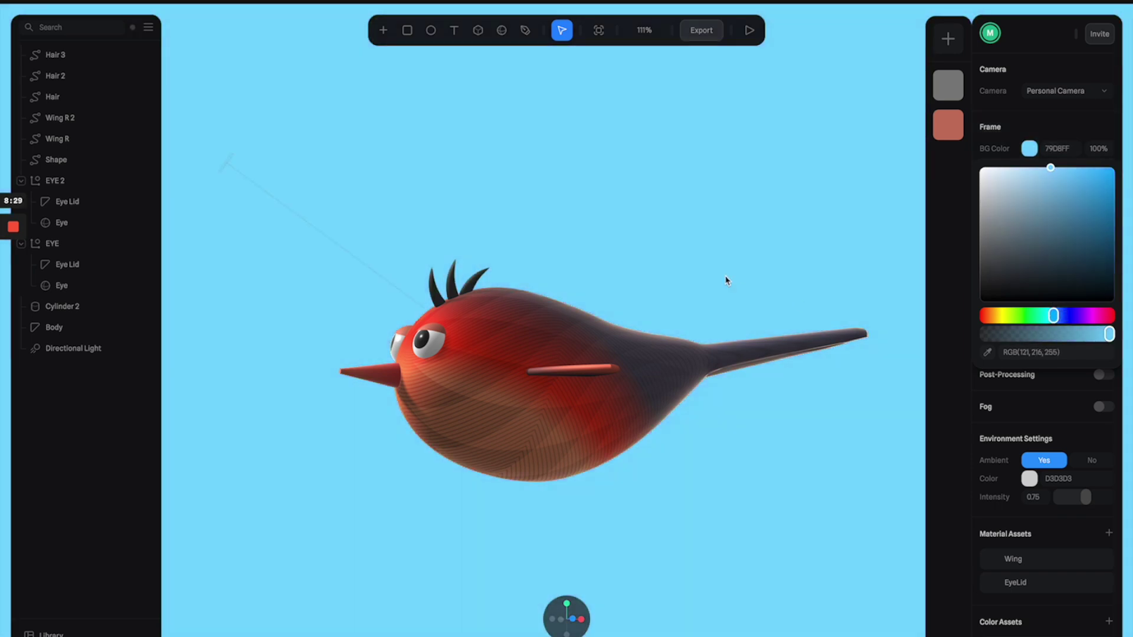
- Duplicate the Directional Light and move the copy to the tail side of the bird, at about X 542, Z 442
drag(748, 256, 779, 302)
drag(615, 245, 564, 210)
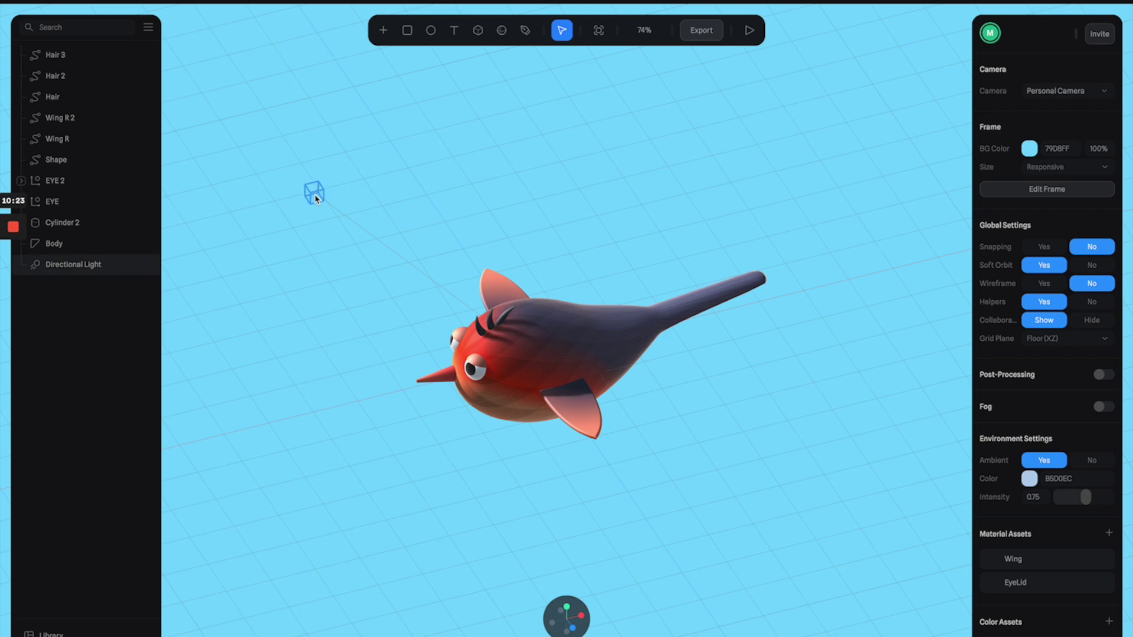
click(315, 200)
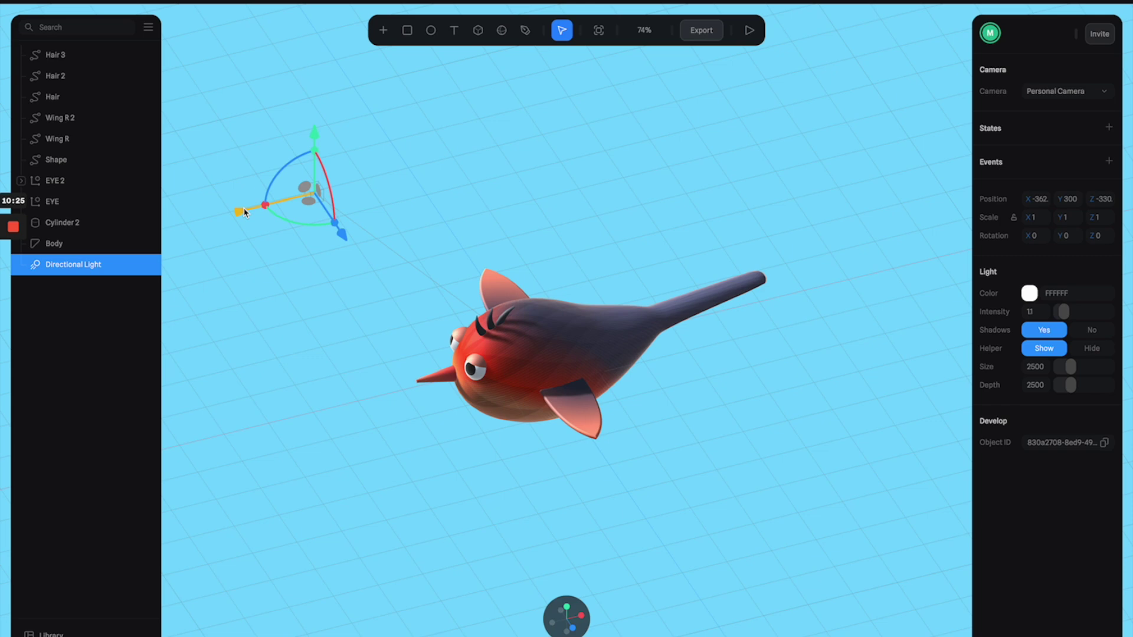
key(ctrl+d)
drag(245, 212, 652, 137)
alt+drag(667, 180, 900, 309)
alt+drag(801, 312, 774, 297)
scroll(772, 297, up, 2)
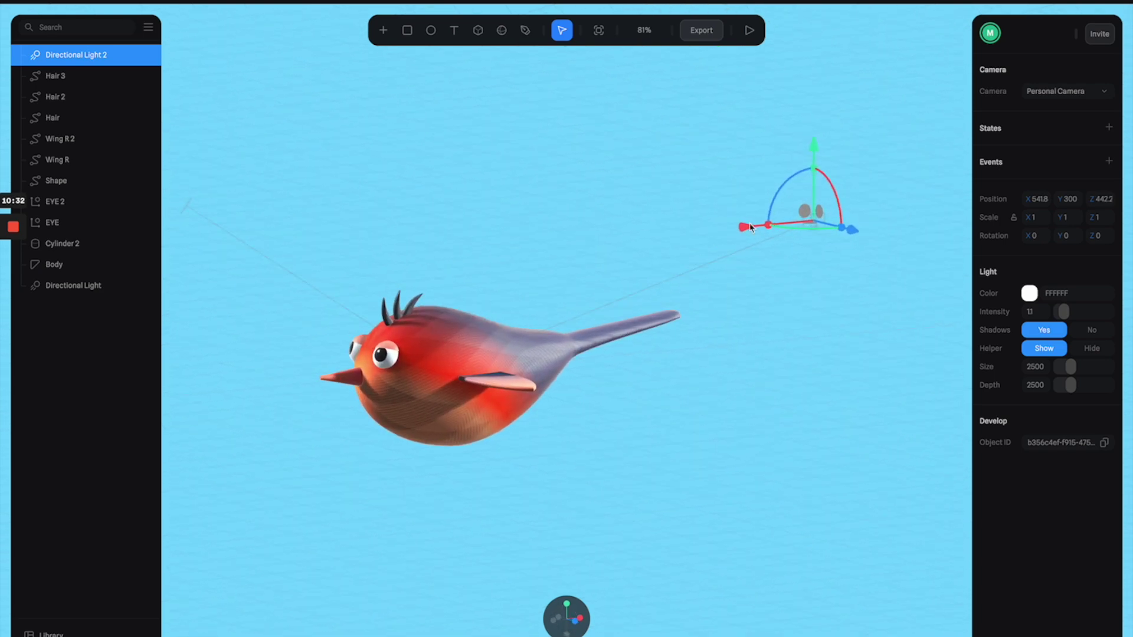
- Reposition Directional Light 2 above the bird at about X 175, Y 373, Z 202 and set its intensity to 0.6
mouse_move(815, 160)
mouse_down()
mouse_move(813, 322)
mouse_move(783, 99)
mouse_move(775, 120)
mouse_up()
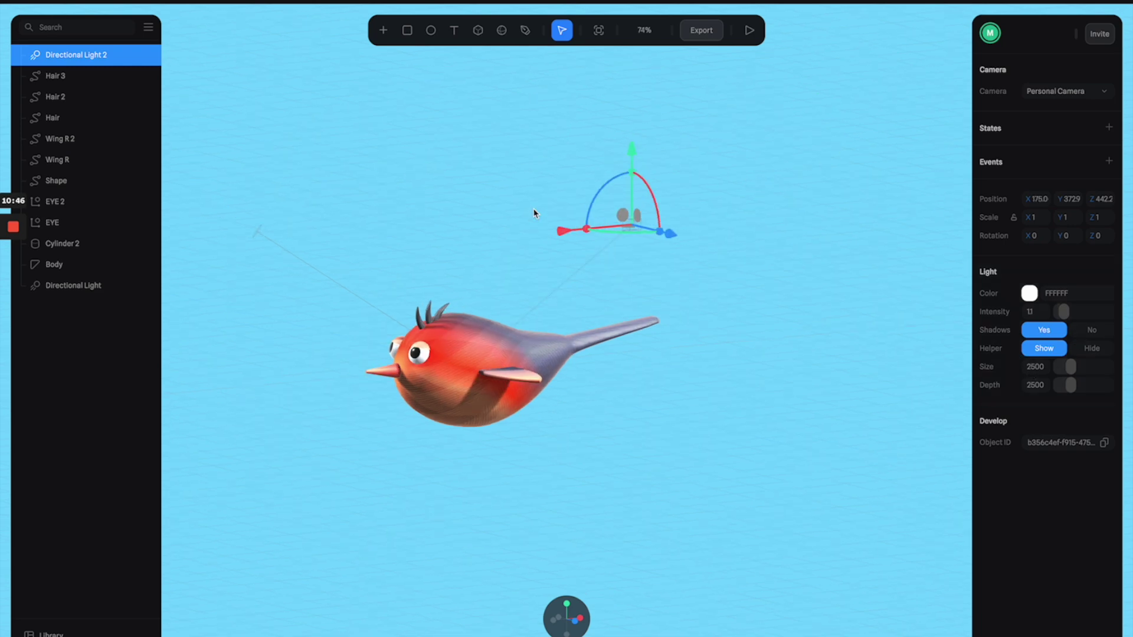
drag(535, 214, 661, 264)
drag(806, 240, 705, 233)
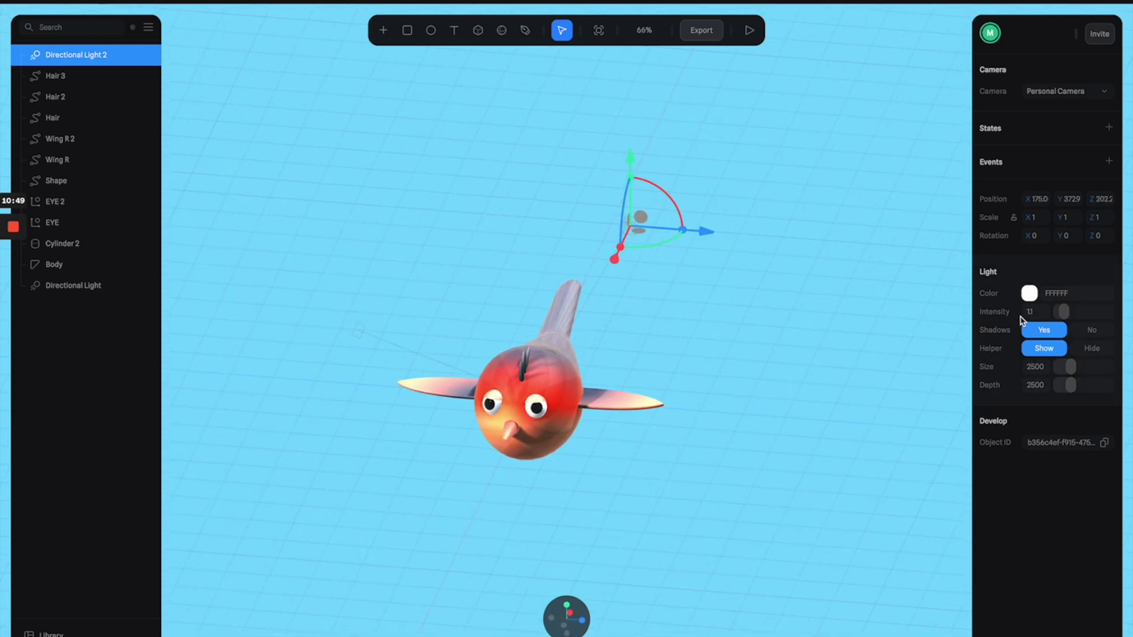
drag(1057, 317, 1061, 312)
right_drag(842, 337, 584, 324)
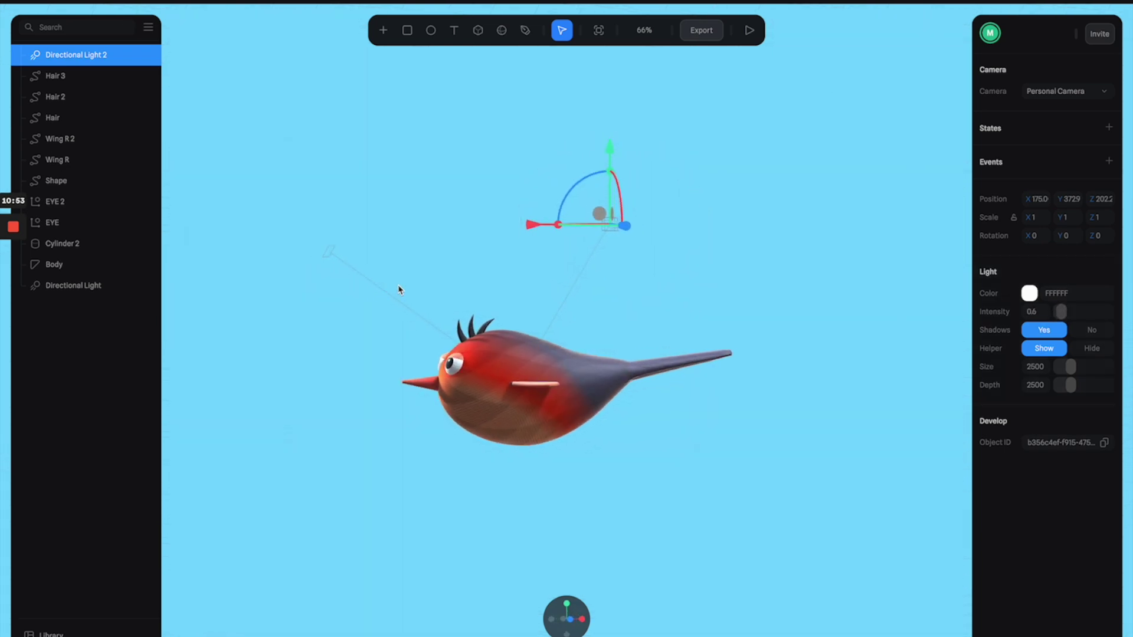
- Move the original Directional Light higher and farther in front of the bird, to about X -707, Y 484, and check the lighting up close
right_drag(284, 245, 314, 284)
click(94, 286)
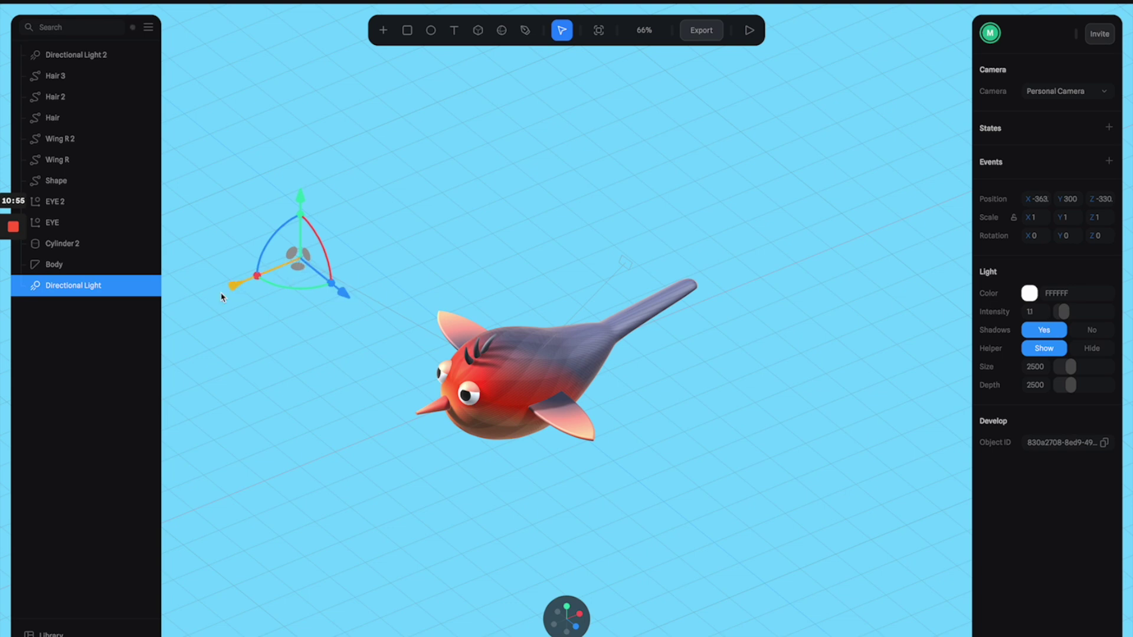
right_drag(255, 328, 386, 242)
drag(248, 175, 296, 98)
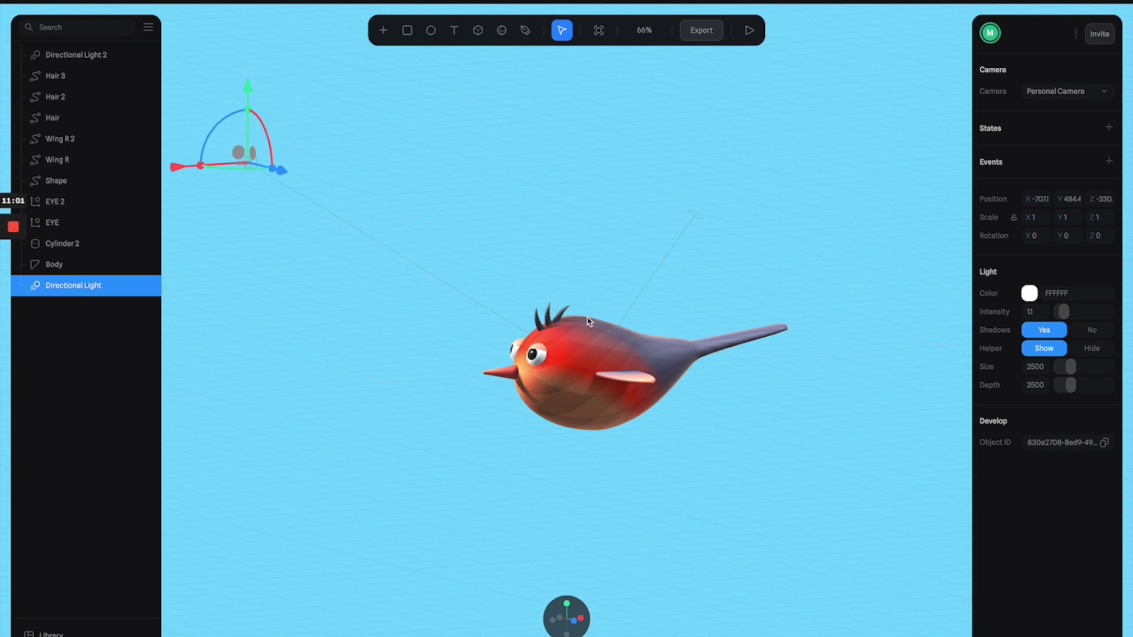
scroll(631, 343, up, 5)
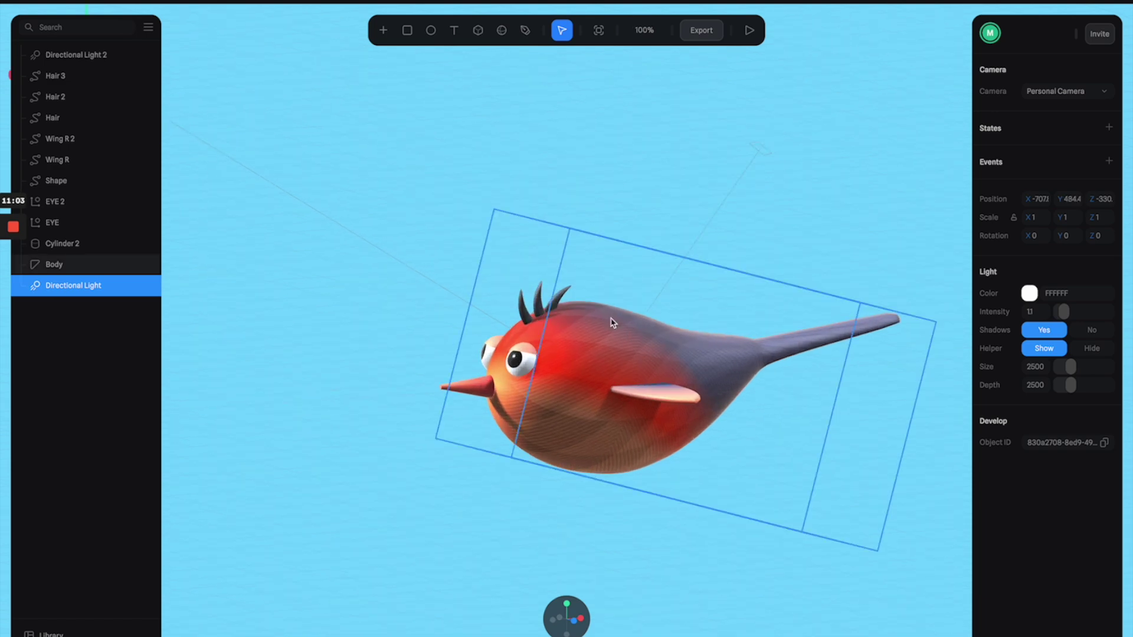
scroll(612, 323, up, 3)
alt+drag(700, 306, 743, 310)
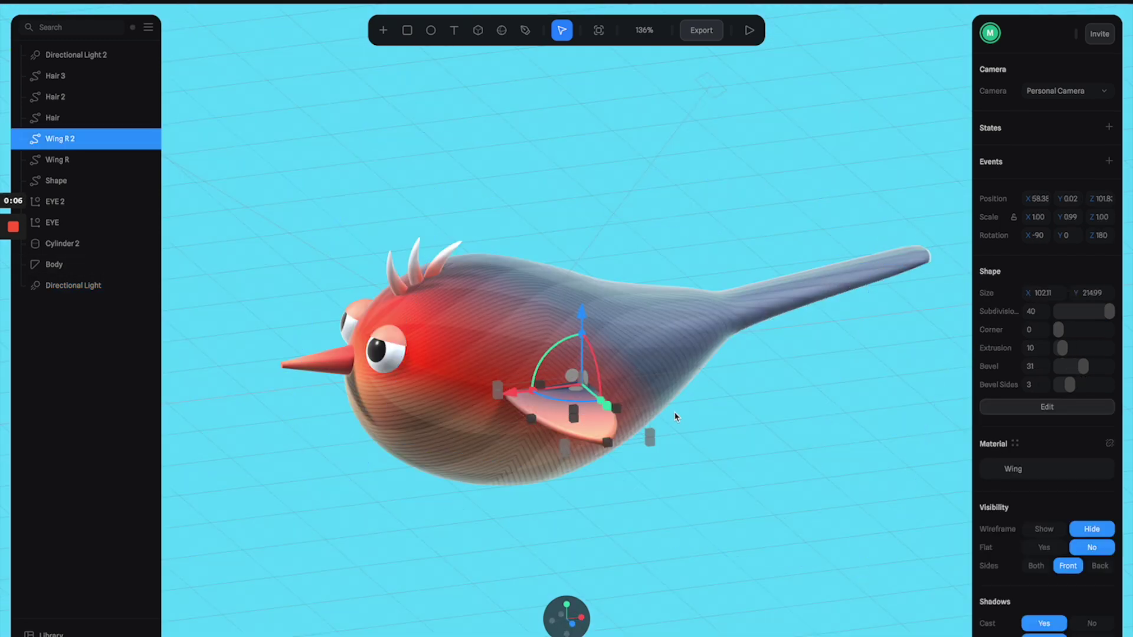
- Add a new state to Wing R 2
drag(675, 417, 755, 407)
click(738, 346)
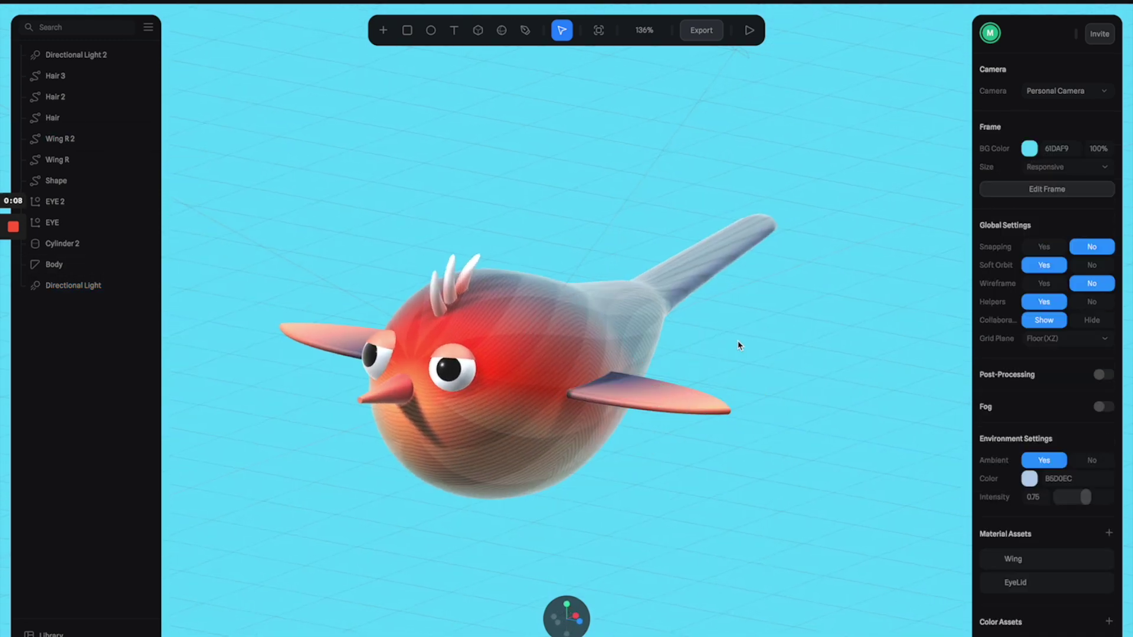
scroll(672, 357, down, 1)
click(622, 385)
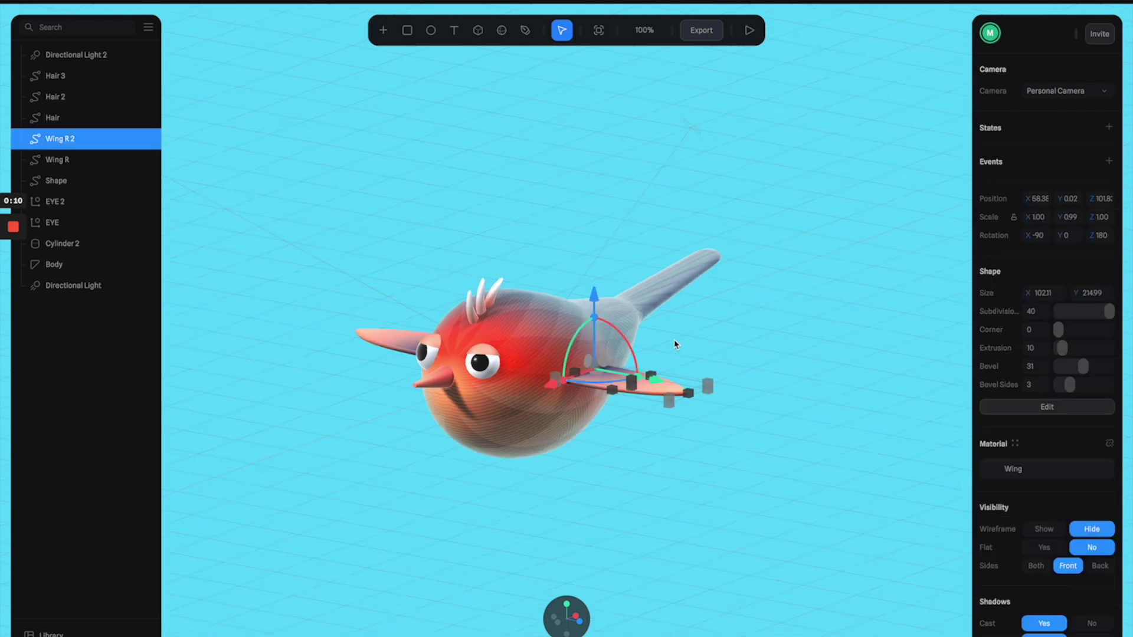
mouse_move(732, 345)
alt+mouse_down()
mouse_move(751, 340)
mouse_move(727, 343)
alt+mouse_up()
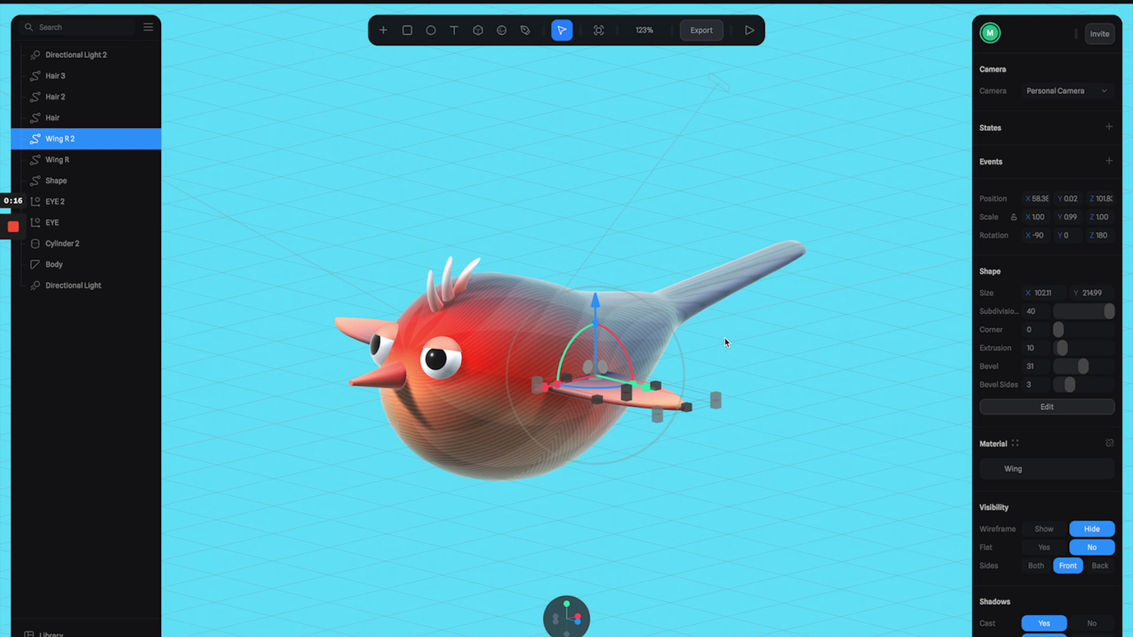
click(1108, 127)
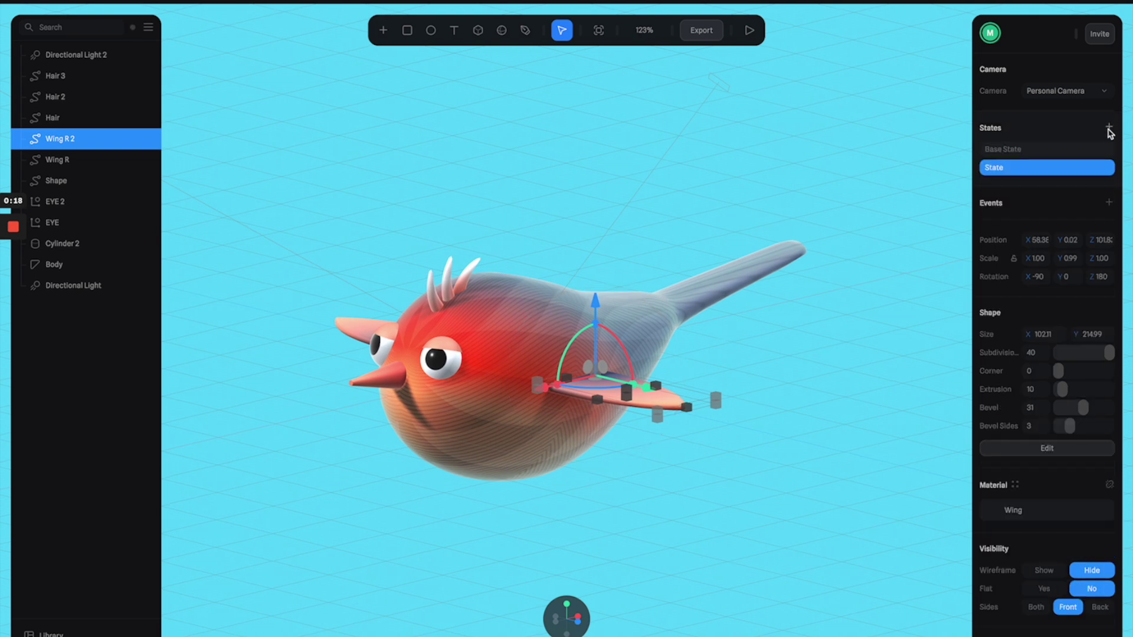
- In the Base State of Wing R 2, rotate the wing upward to about -135 degrees on X
click(1069, 152)
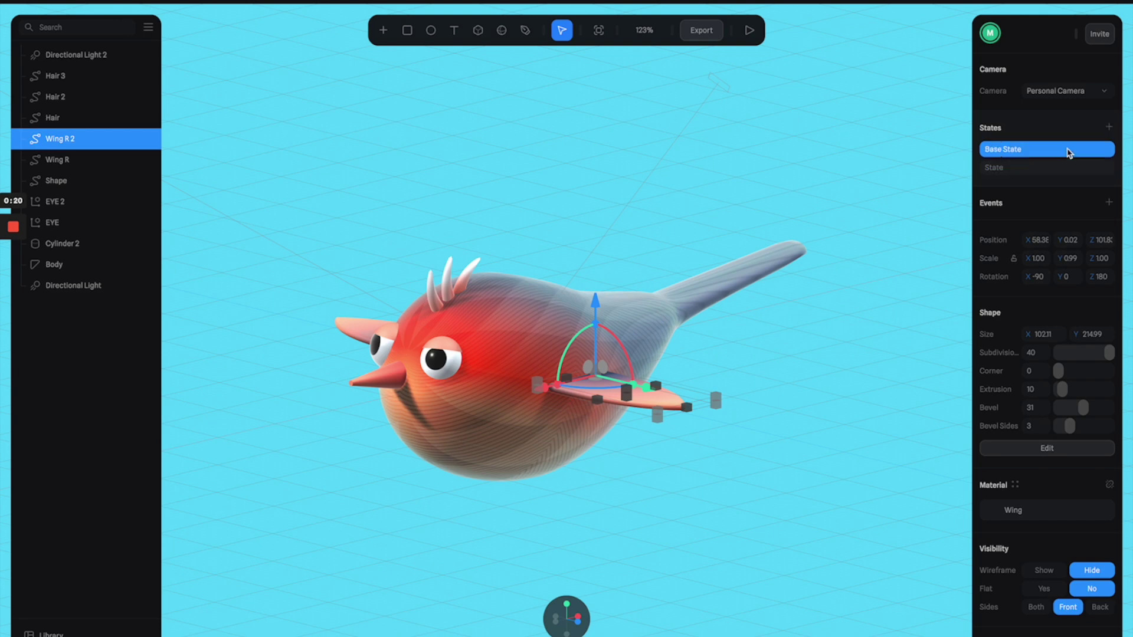
click(1061, 170)
click(1060, 152)
drag(626, 359, 614, 255)
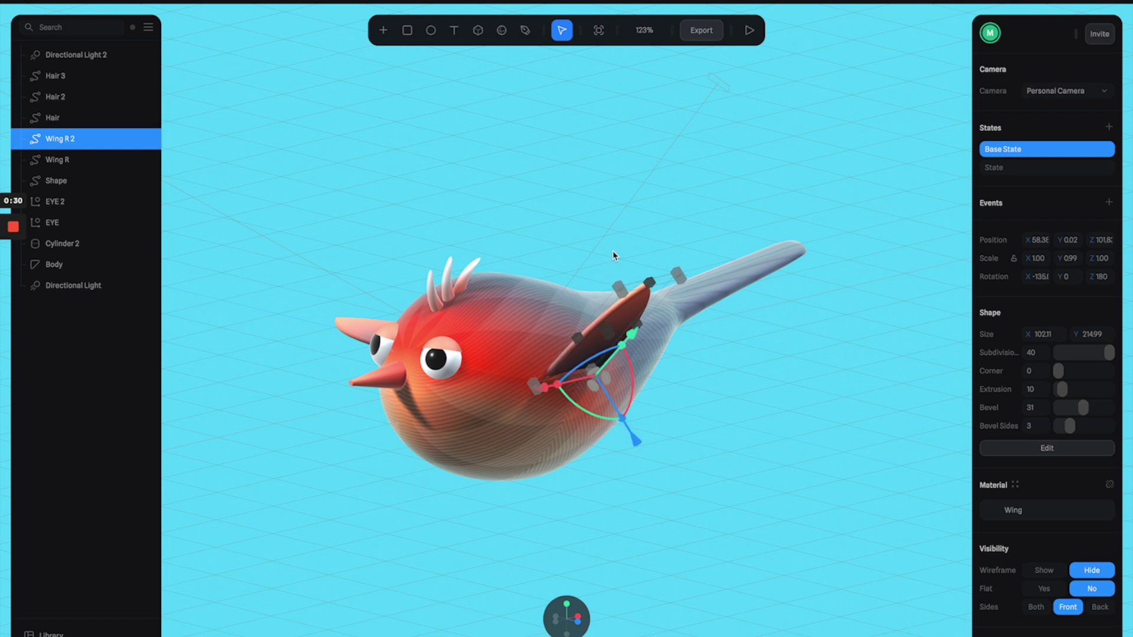
- In the second state of Wing R 2, rotate the wing downward to about -52 degrees on X
click(1079, 170)
drag(636, 379, 611, 474)
alt+drag(725, 402, 782, 379)
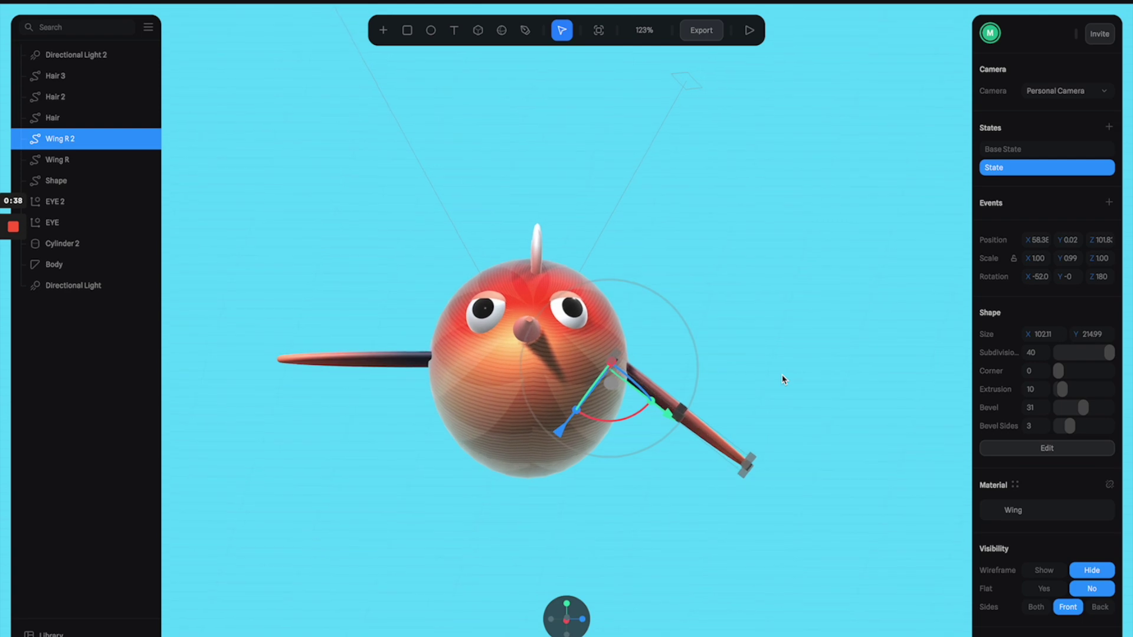
right_drag(784, 380, 769, 389)
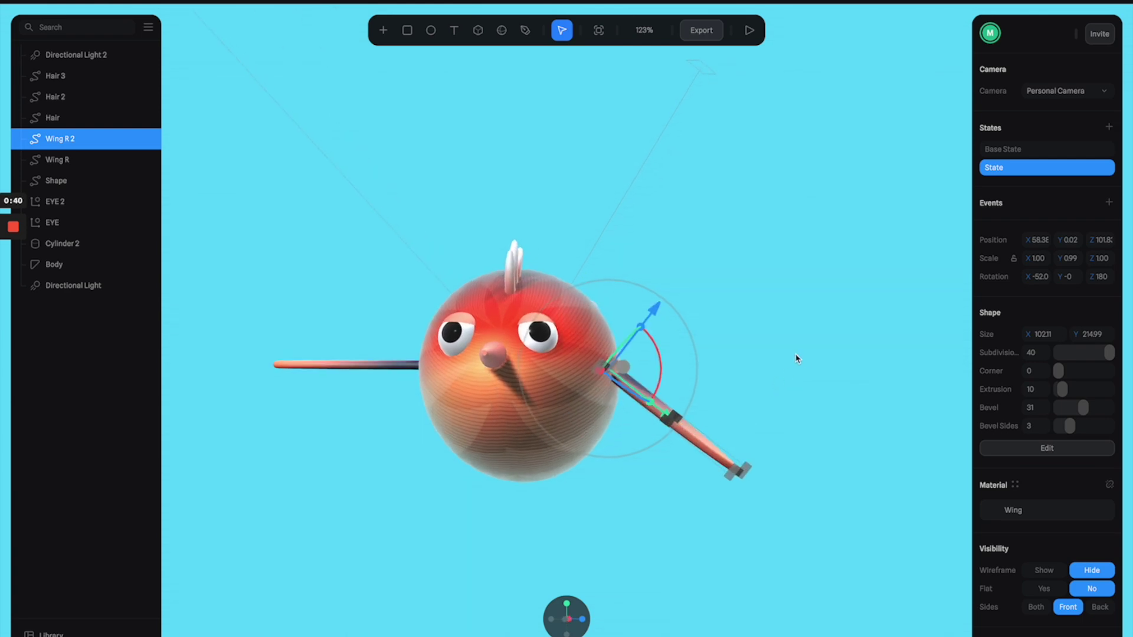
click(607, 215)
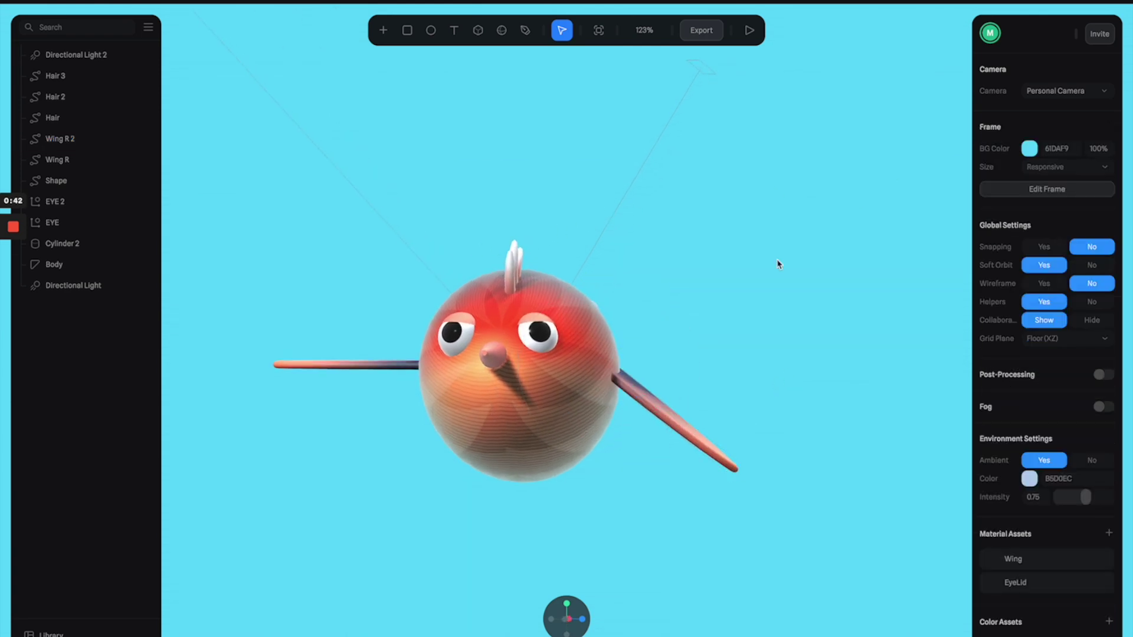
- Compare the raised Base State and the lowered State of Wing R 2
click(643, 397)
click(1020, 147)
click(1022, 169)
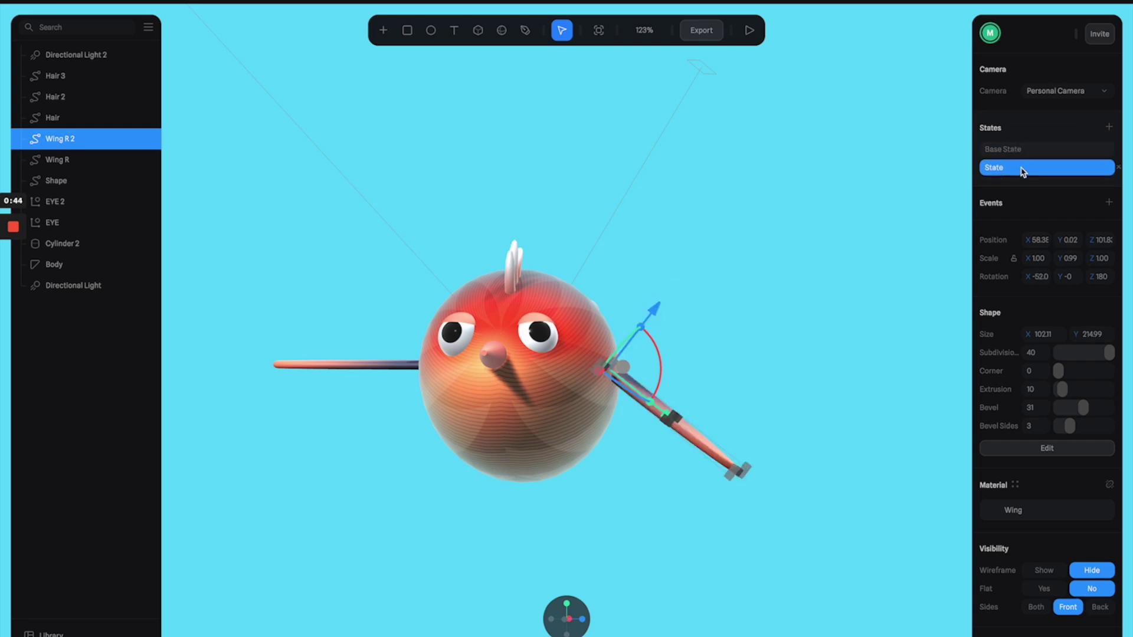
click(1021, 150)
click(1021, 169)
click(1022, 150)
click(1021, 168)
- Add a Start event to Wing R 2 that transitions the wing to State
click(1109, 203)
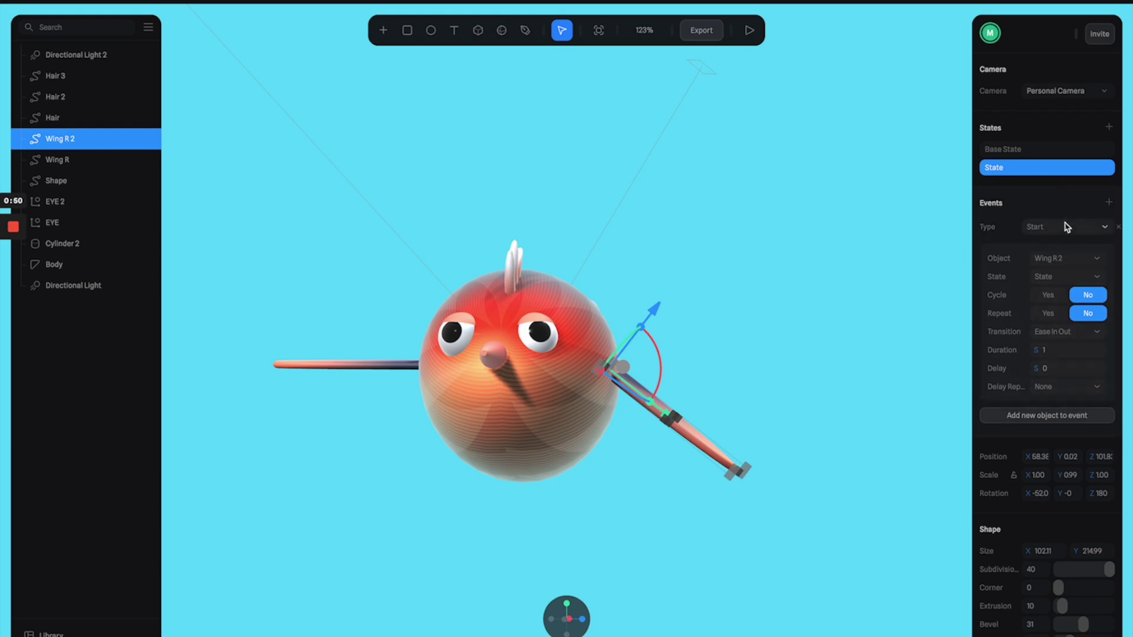
click(1065, 227)
click(1068, 233)
click(1081, 279)
click(1080, 276)
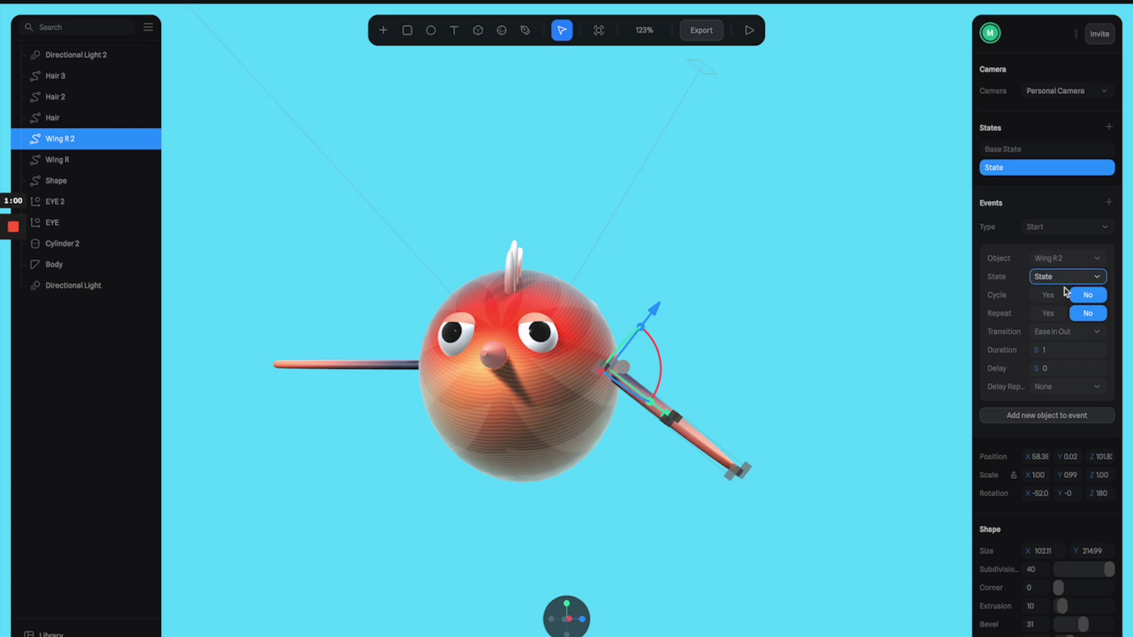
- Turn on Cycle and Repeat for the Wing R 2 event, set its duration to 0.2 seconds, and preview the flapping
click(1047, 295)
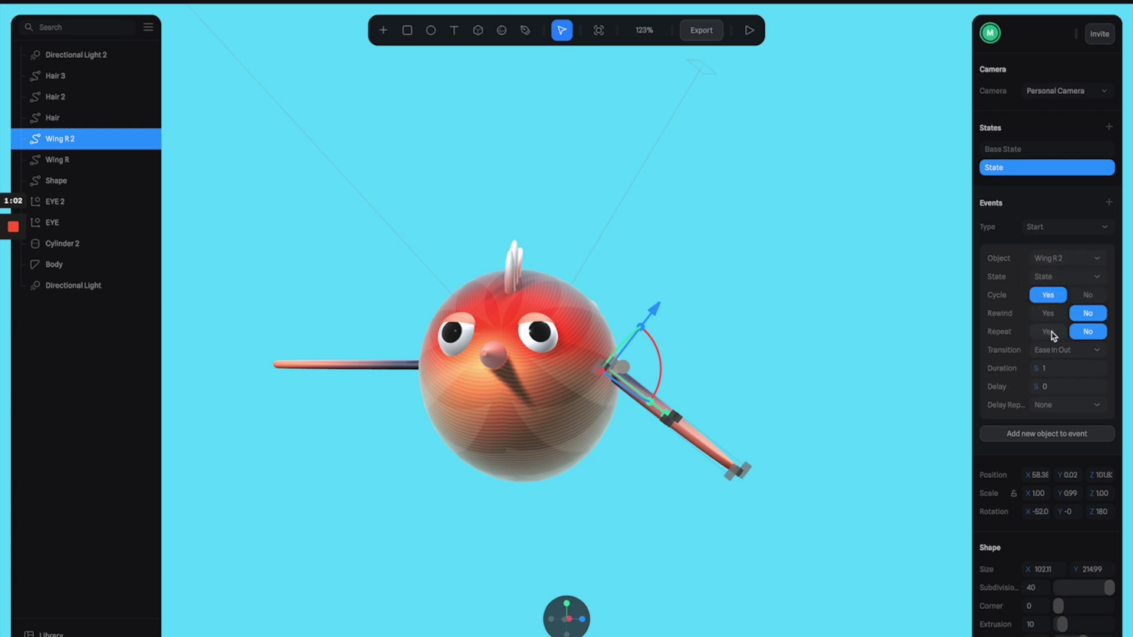
click(1049, 332)
click(1060, 371)
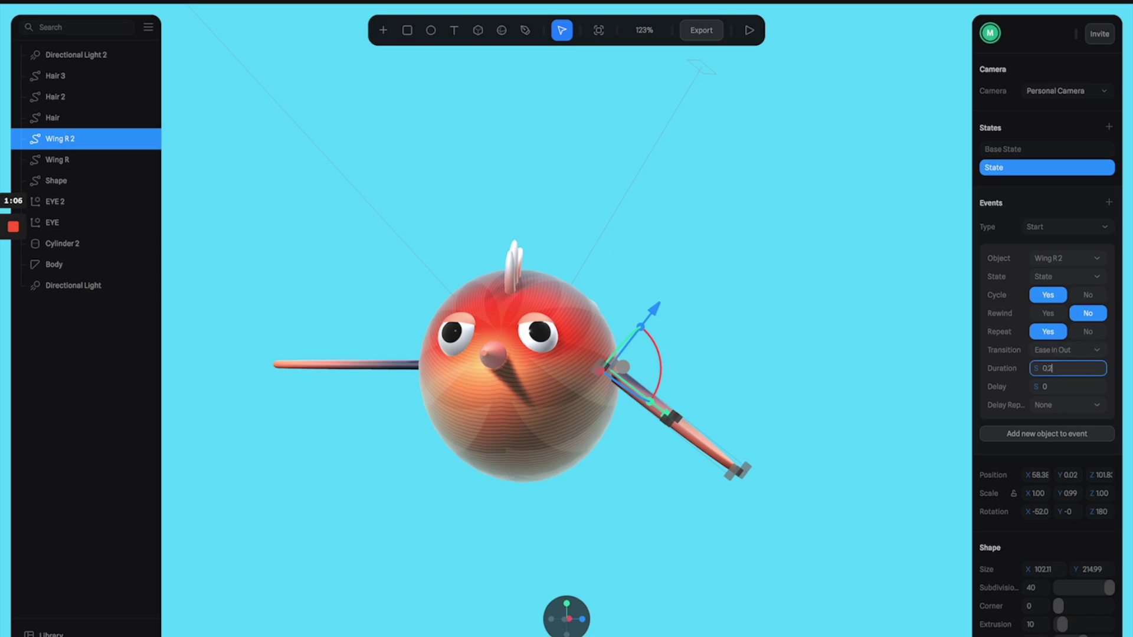
key(Return)
click(749, 30)
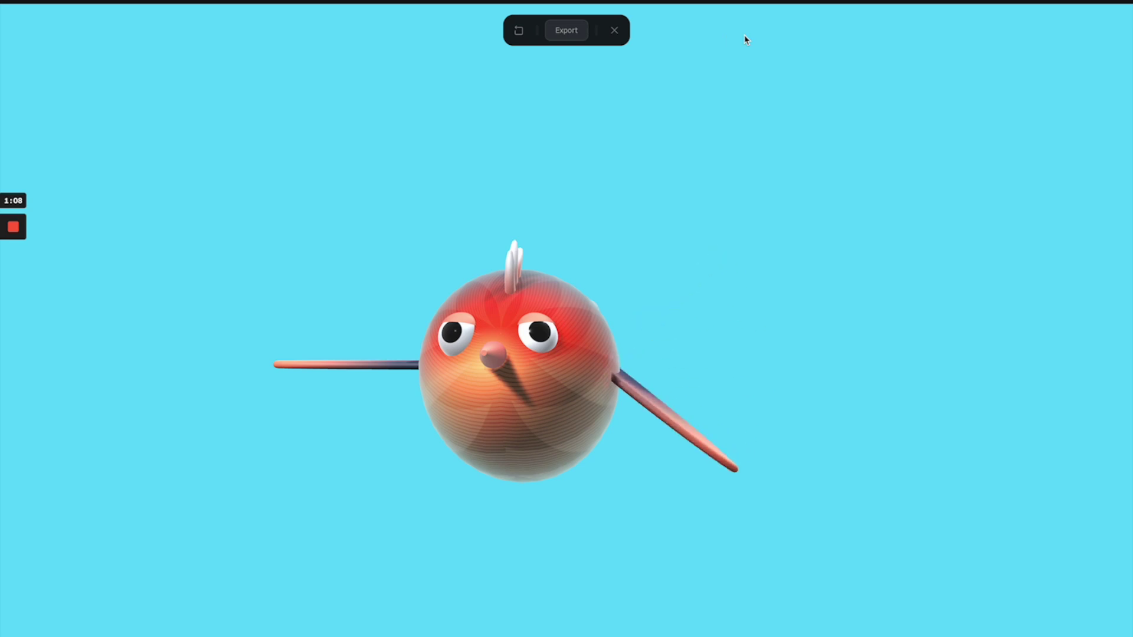
click(614, 30)
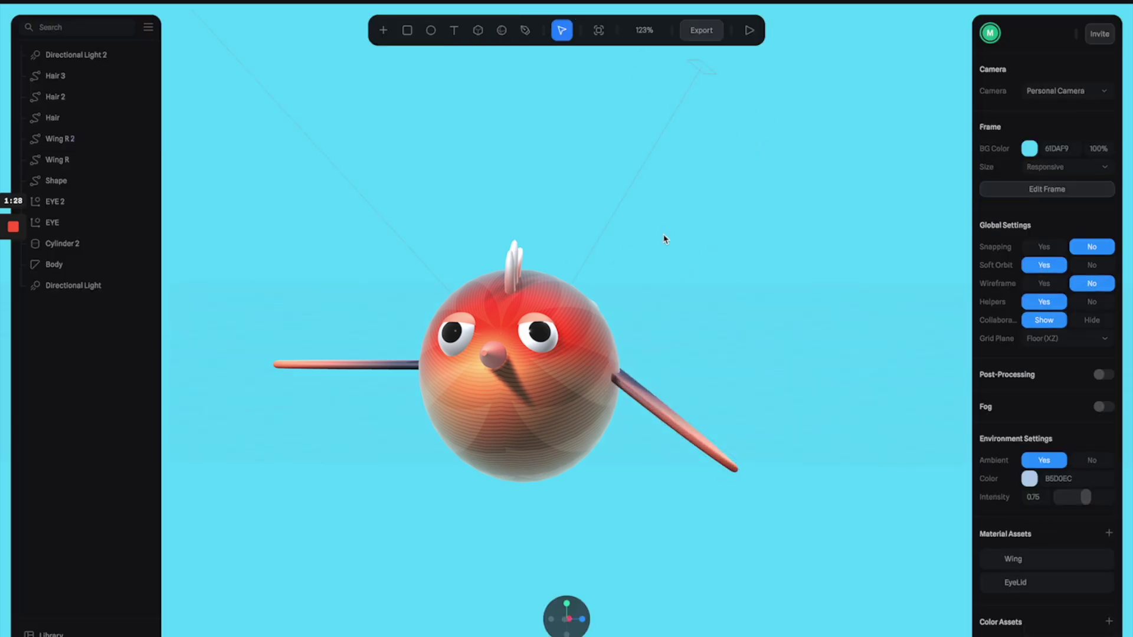
- Add a state to Wing R, with its Base State rotated up to about -53 degrees and State down to about -128 degrees on X
click(365, 392)
alt+drag(687, 317, 628, 312)
click(1108, 128)
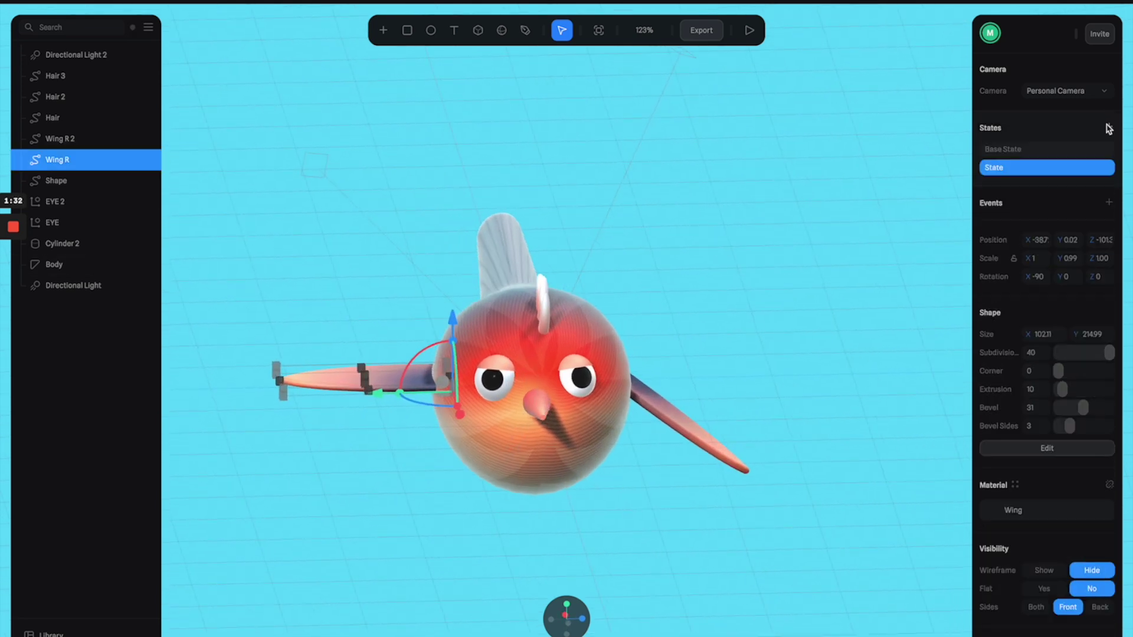
click(1003, 149)
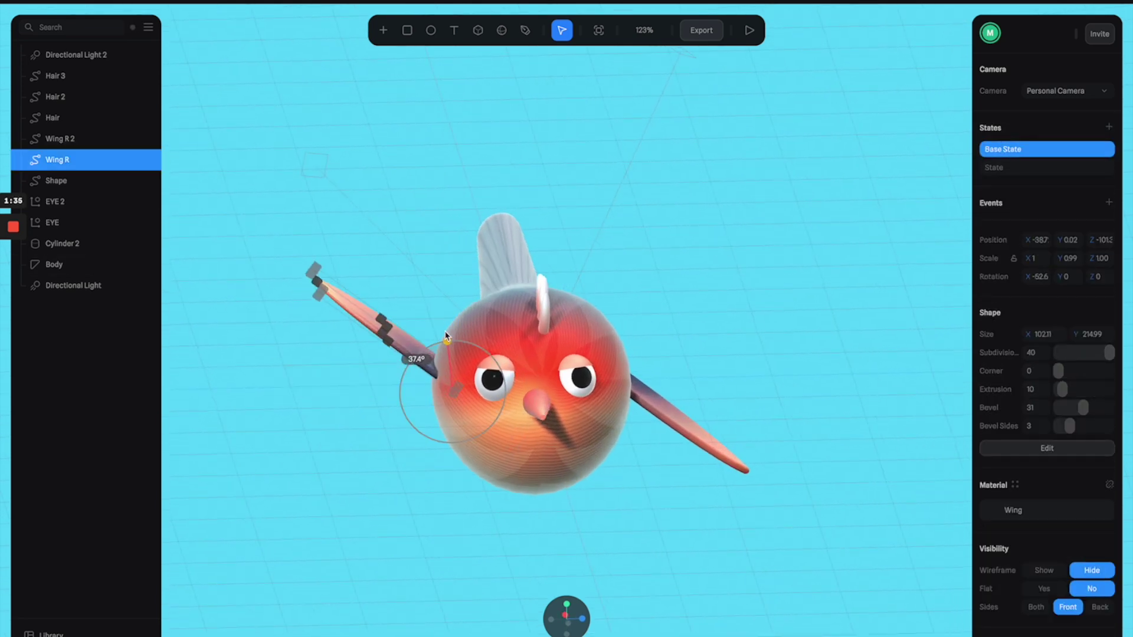
click(1015, 167)
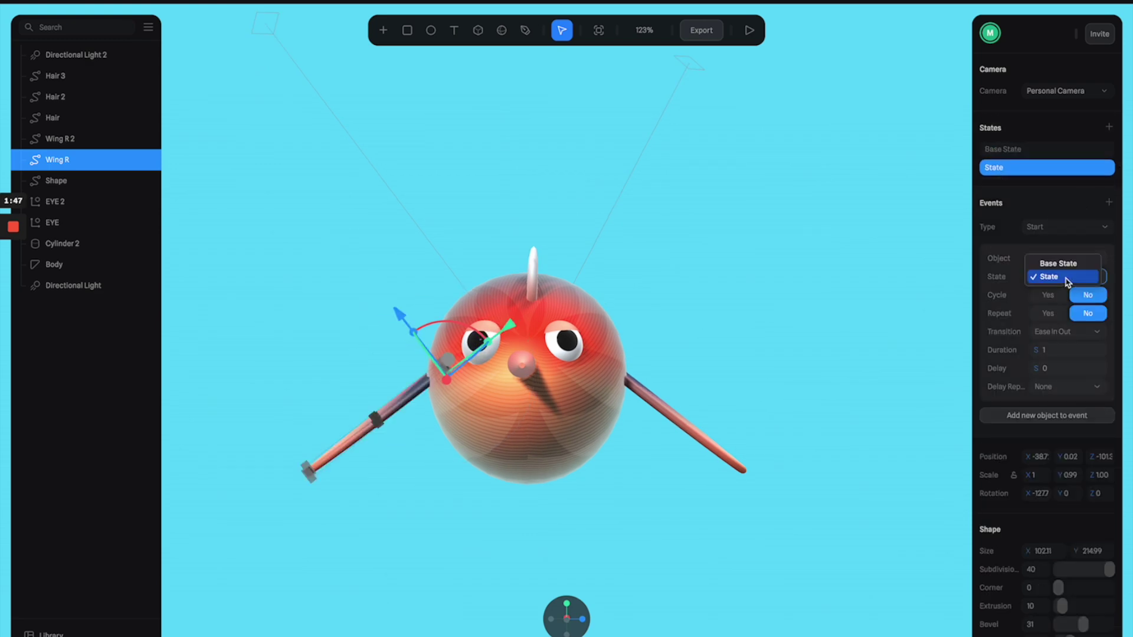
- Make Wing R's Start event cycle and repeat, edit its duration, and preview both wings flapping
click(1057, 294)
click(1048, 332)
click(1056, 371)
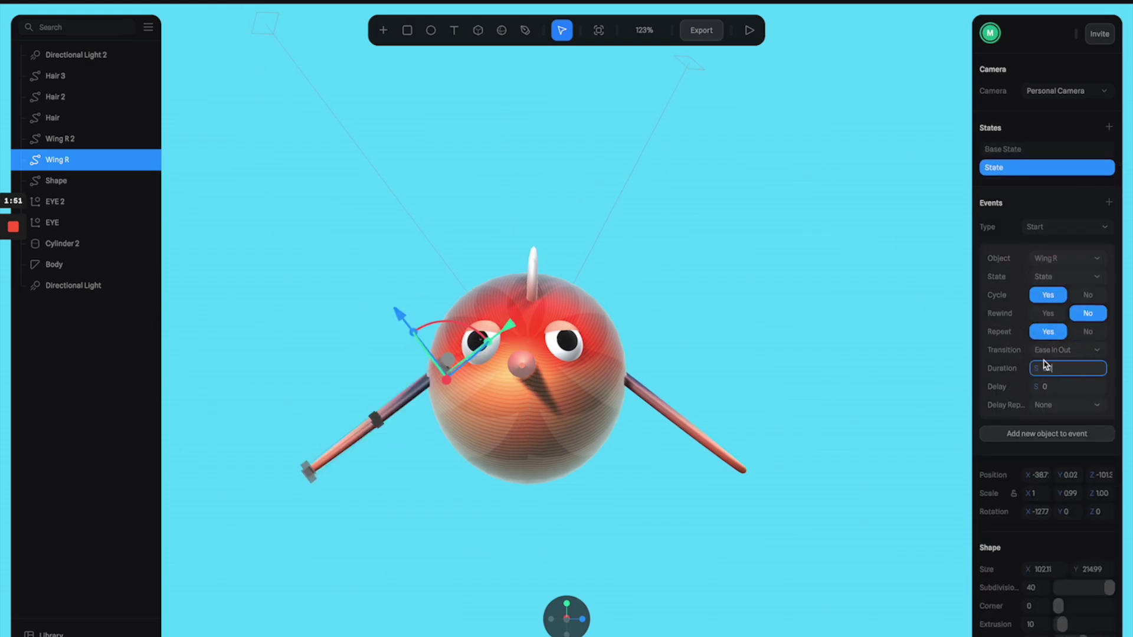
click(730, 229)
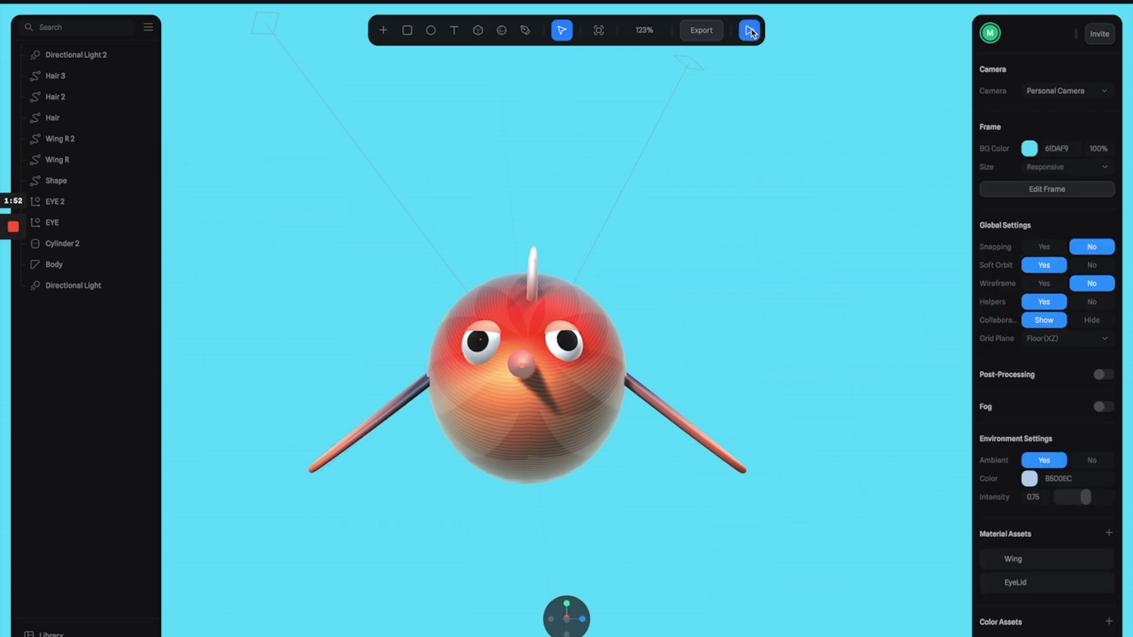
click(749, 31)
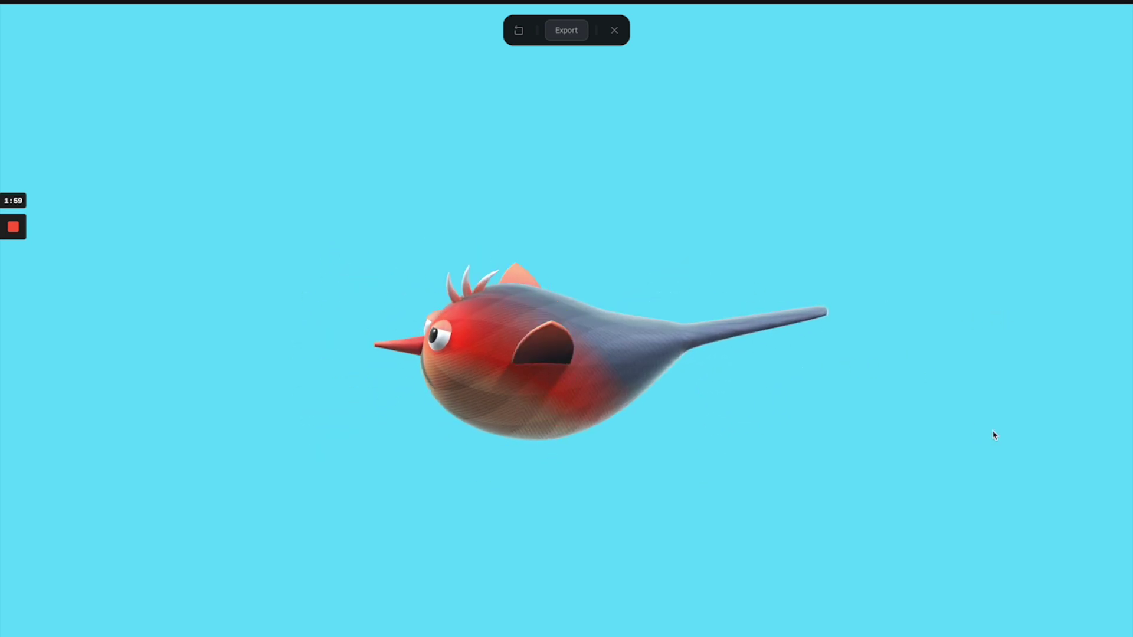
click(614, 30)
- Group all the bird parts from Body to Hair 3, leaving out the lights, and name the group Bird
drag(544, 253, 595, 304)
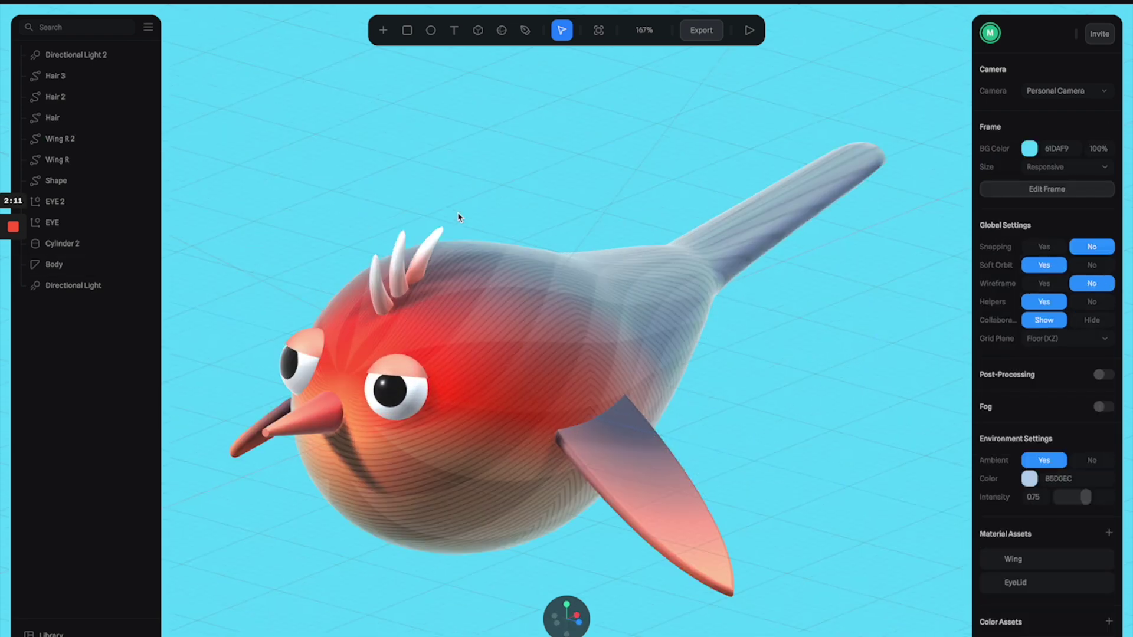
click(55, 264)
shift+click(56, 75)
right_click(61, 105)
click(116, 156)
double_click(62, 76)
text(Bird)
key(Return)
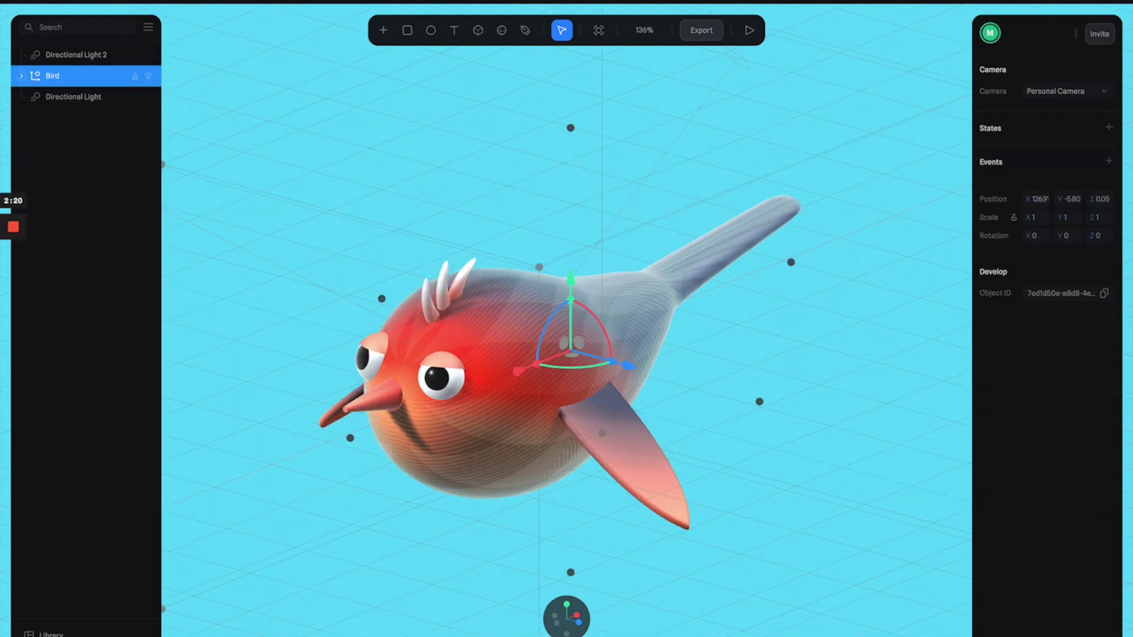
click(387, 260)
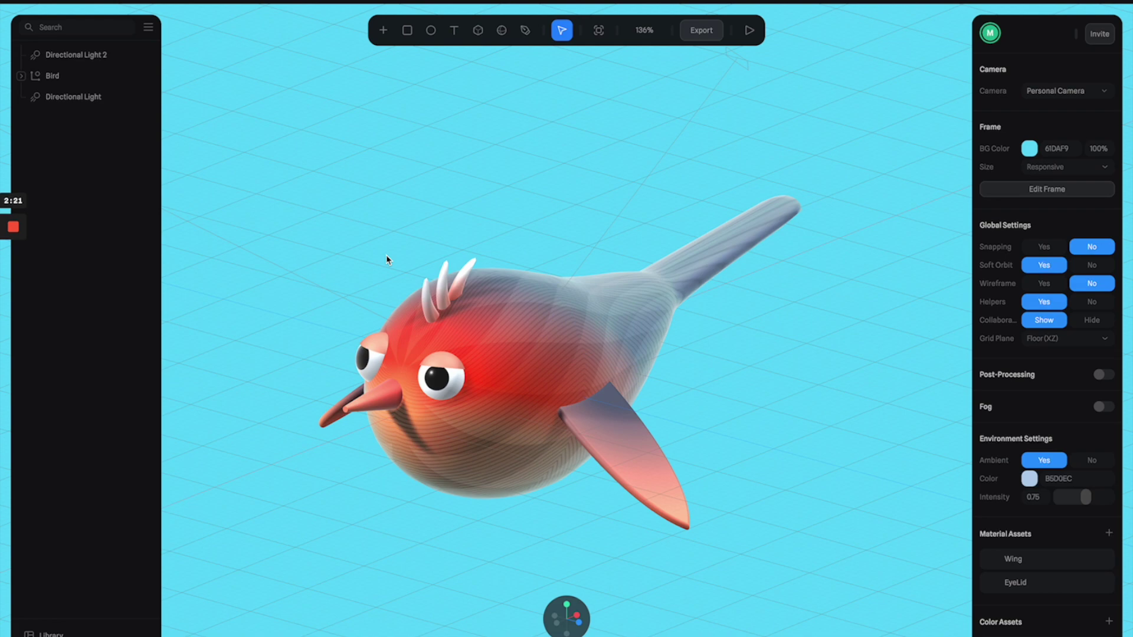
- Add a new state to the Bird group and raise the bird in it to about Y 12
click(56, 80)
alt+drag(417, 264, 378, 249)
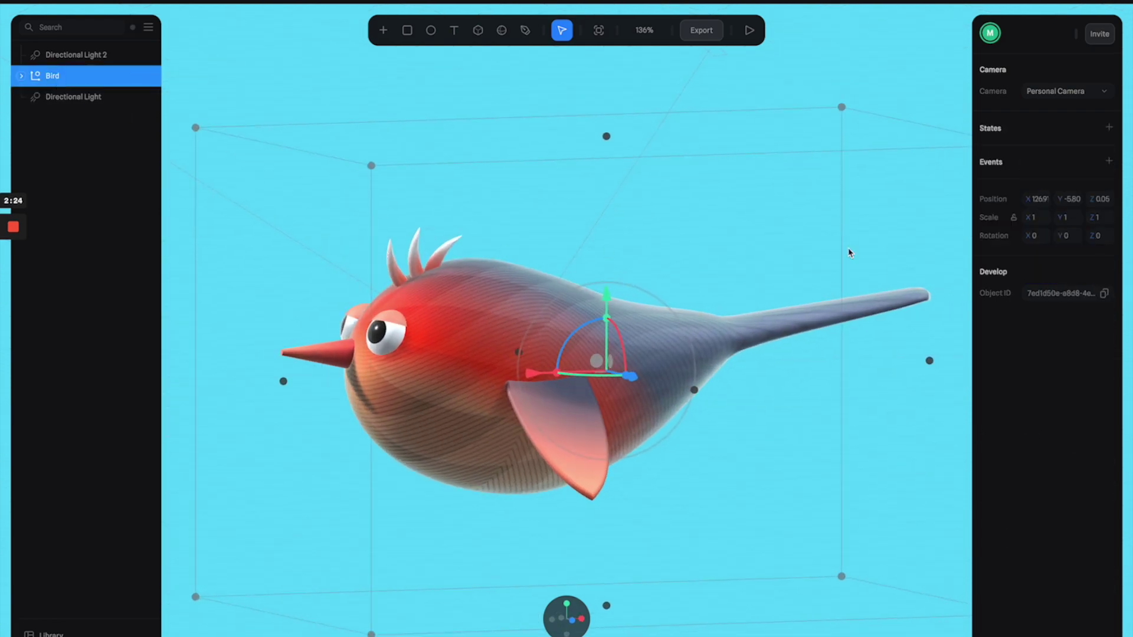
click(1109, 129)
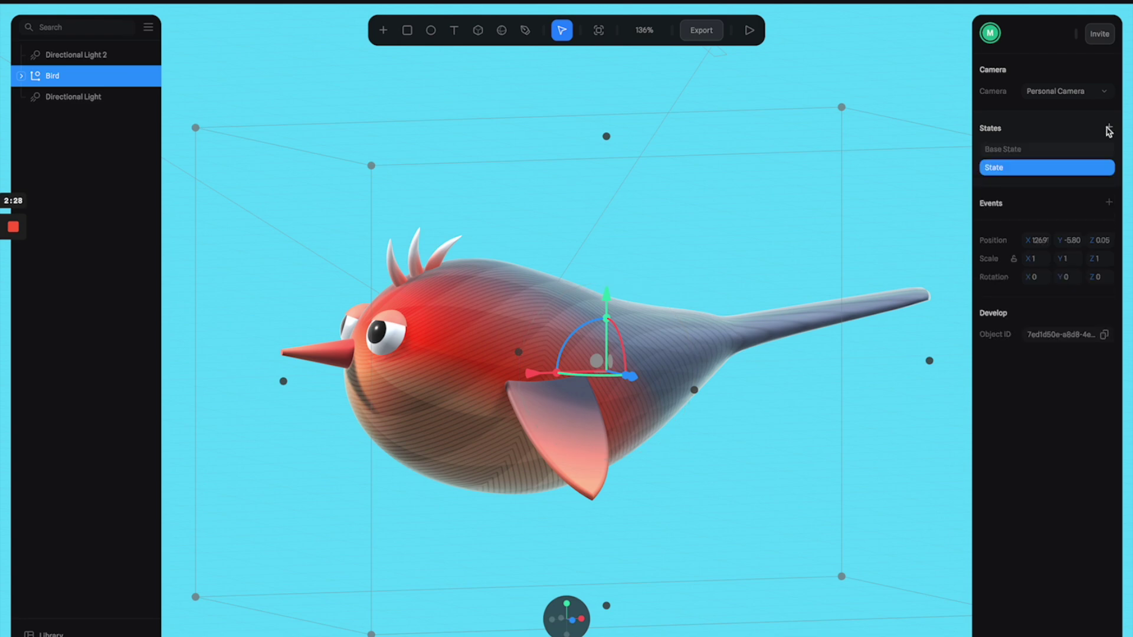
click(1076, 151)
click(1054, 168)
drag(613, 313, 613, 290)
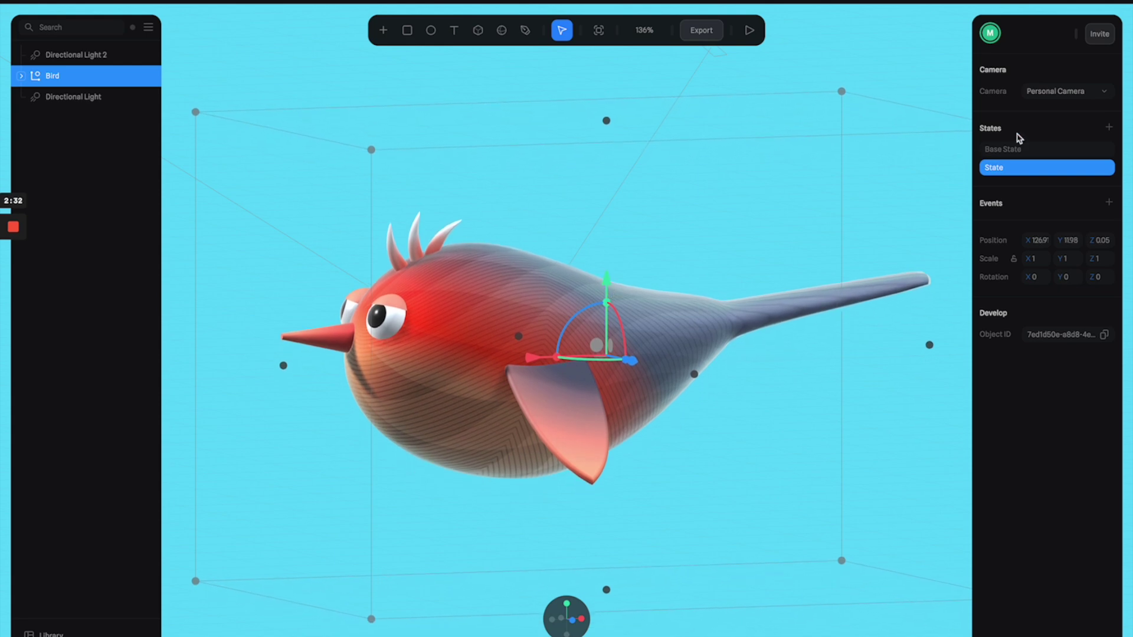
- Tilt the Bird group in State to about -2.8 degrees on Z and compare it with the Base State
click(1022, 150)
click(1025, 171)
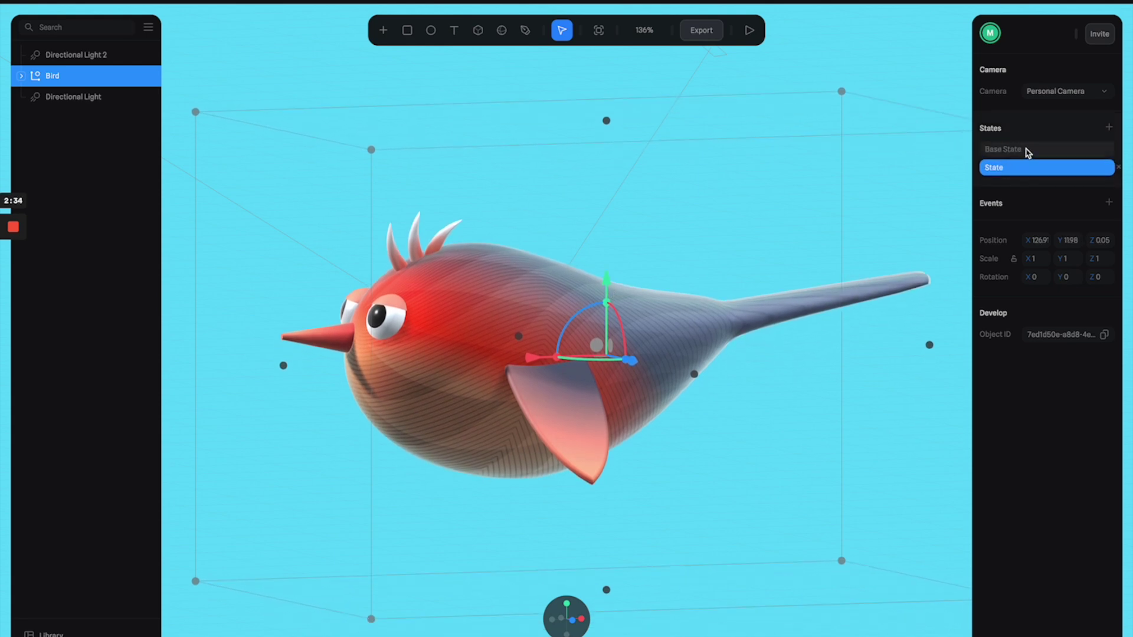
click(1027, 151)
click(1010, 168)
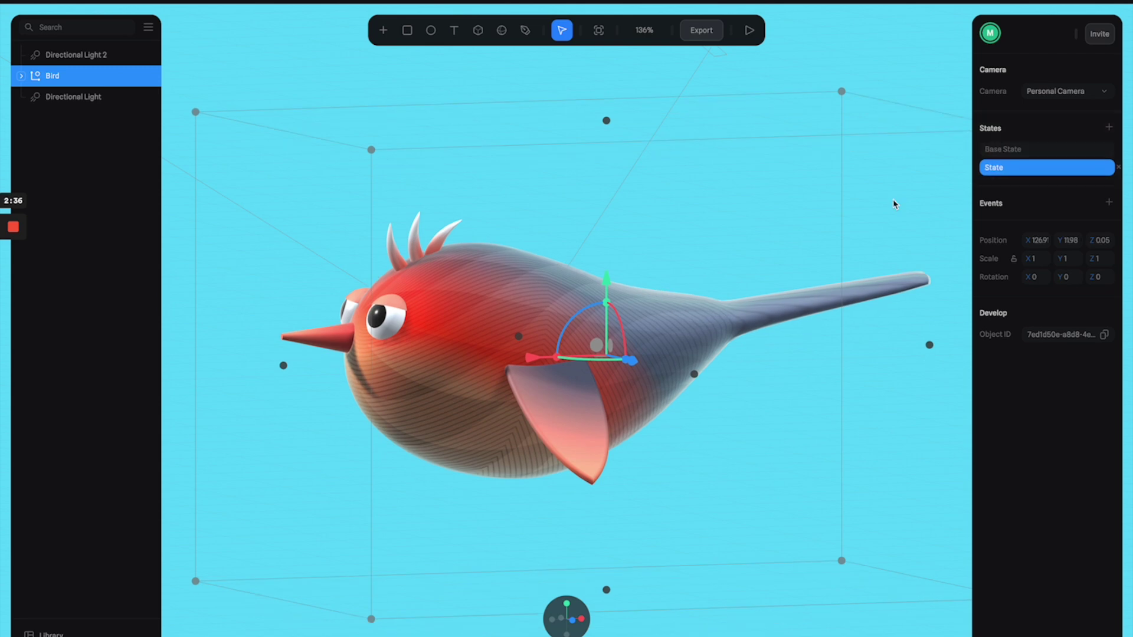
drag(590, 319, 576, 321)
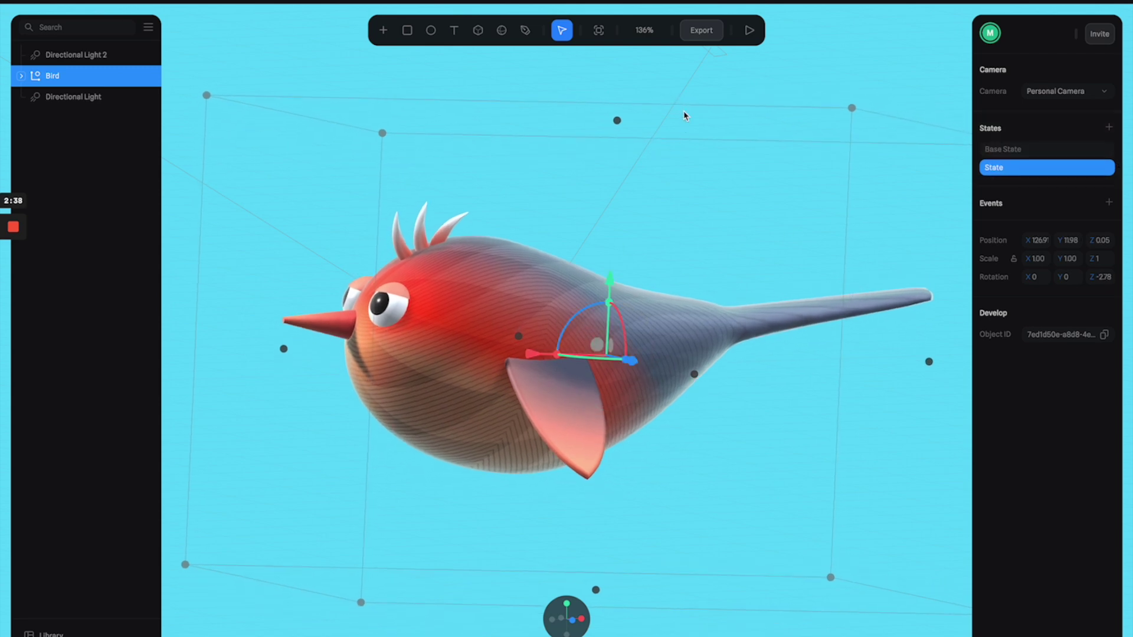
click(1059, 154)
click(1053, 170)
- Add a Start event to Bird with Cycle and Repeat on and a 0.5-second duration, and preview the motion
click(1109, 203)
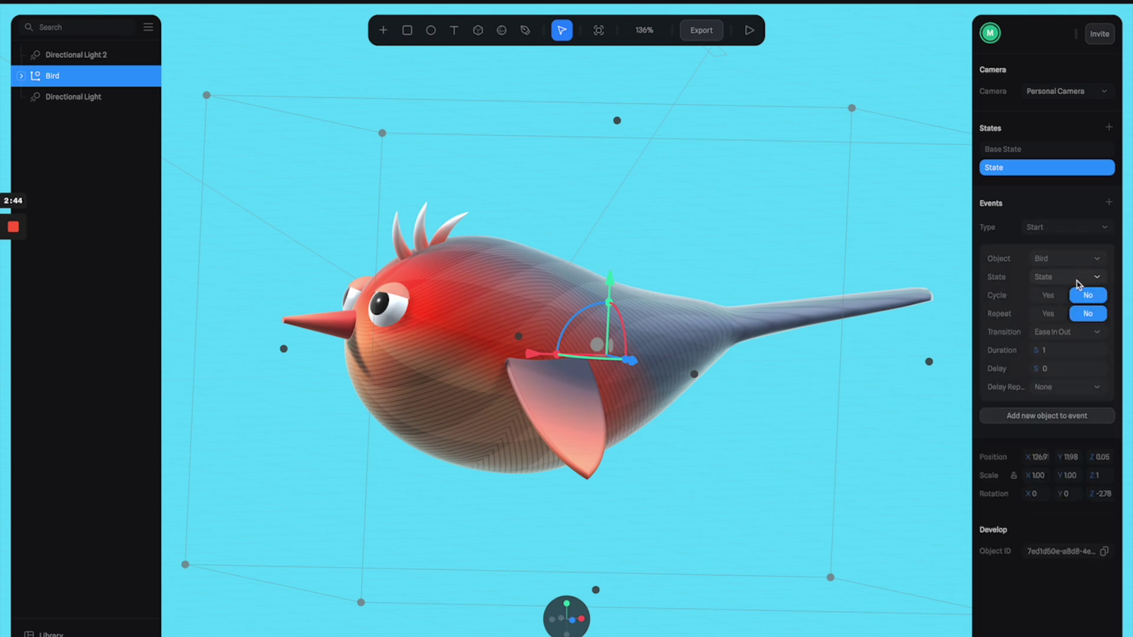
click(1049, 296)
click(1050, 332)
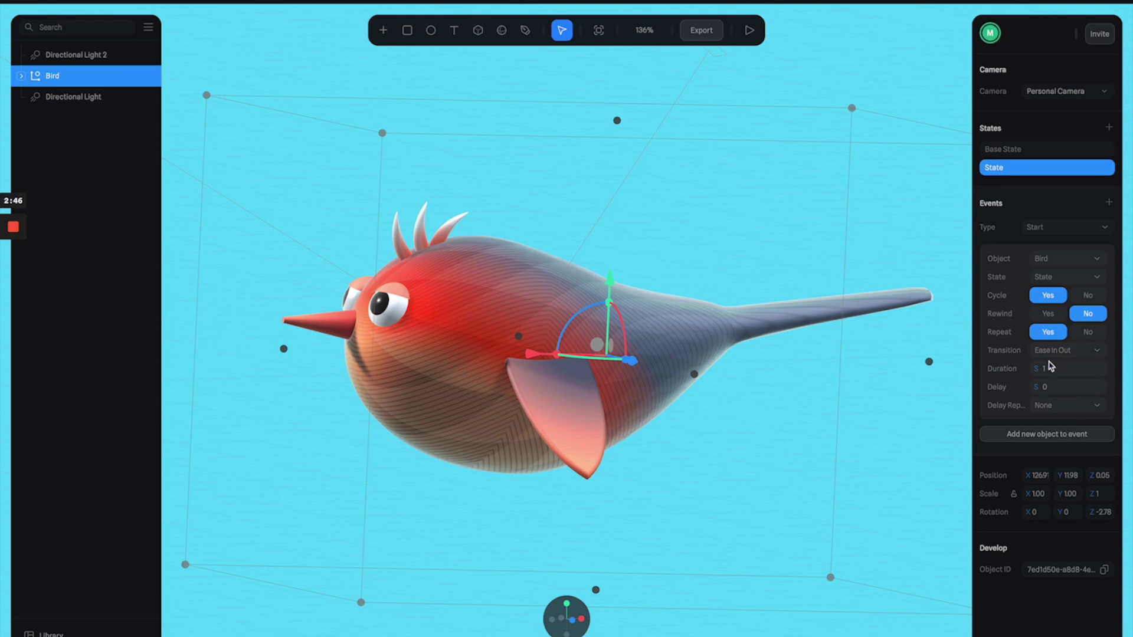
click(1055, 369)
text(0.5)
key(Return)
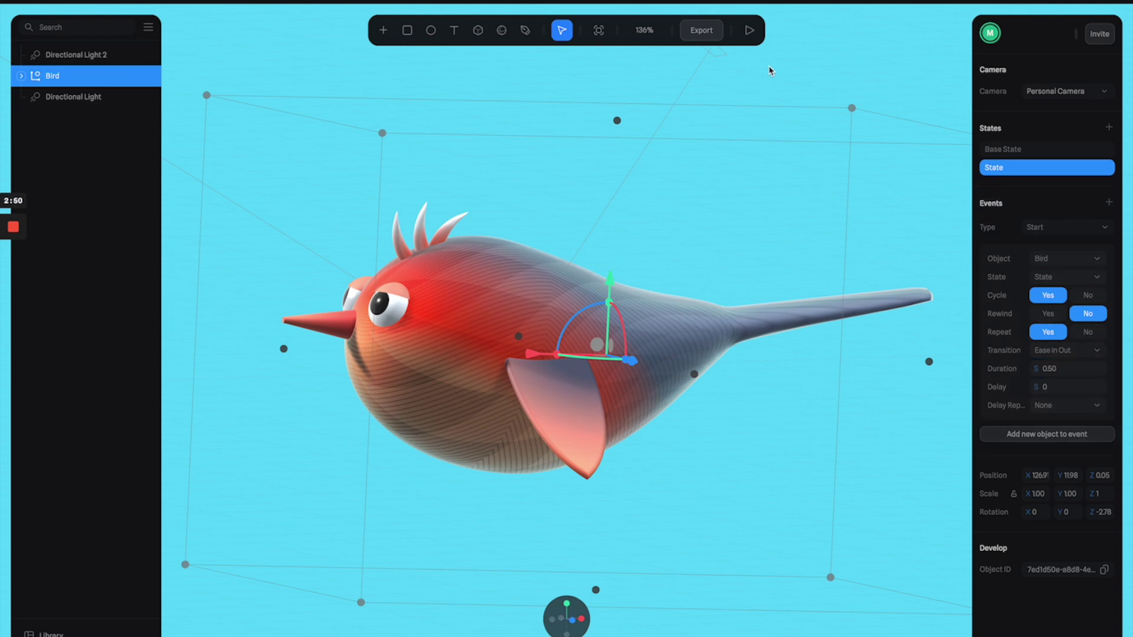
click(749, 31)
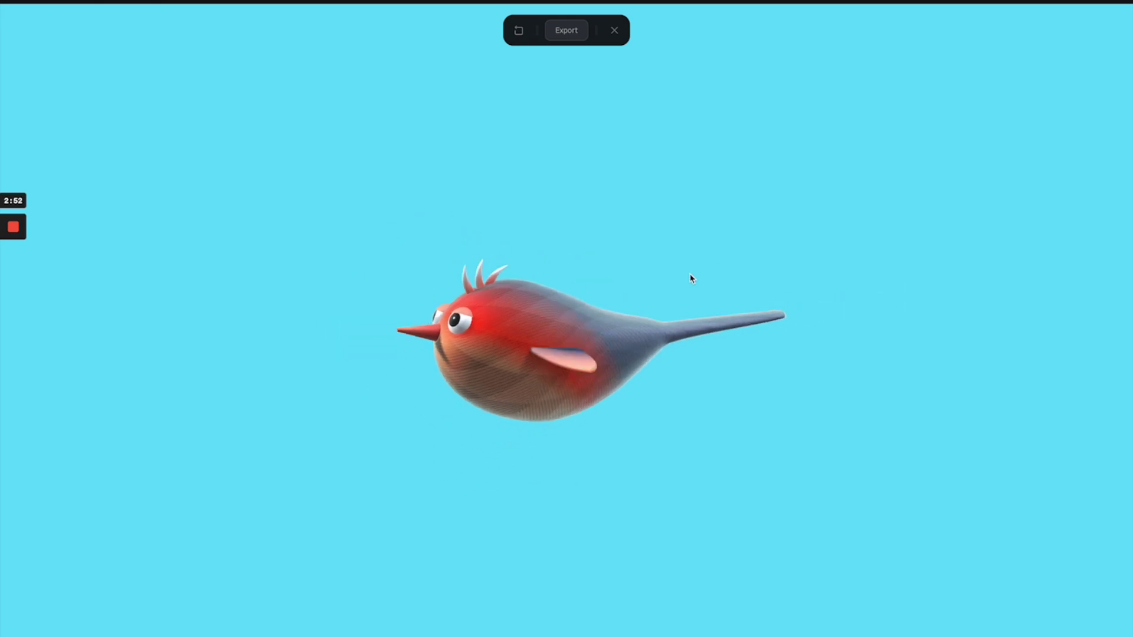
click(614, 30)
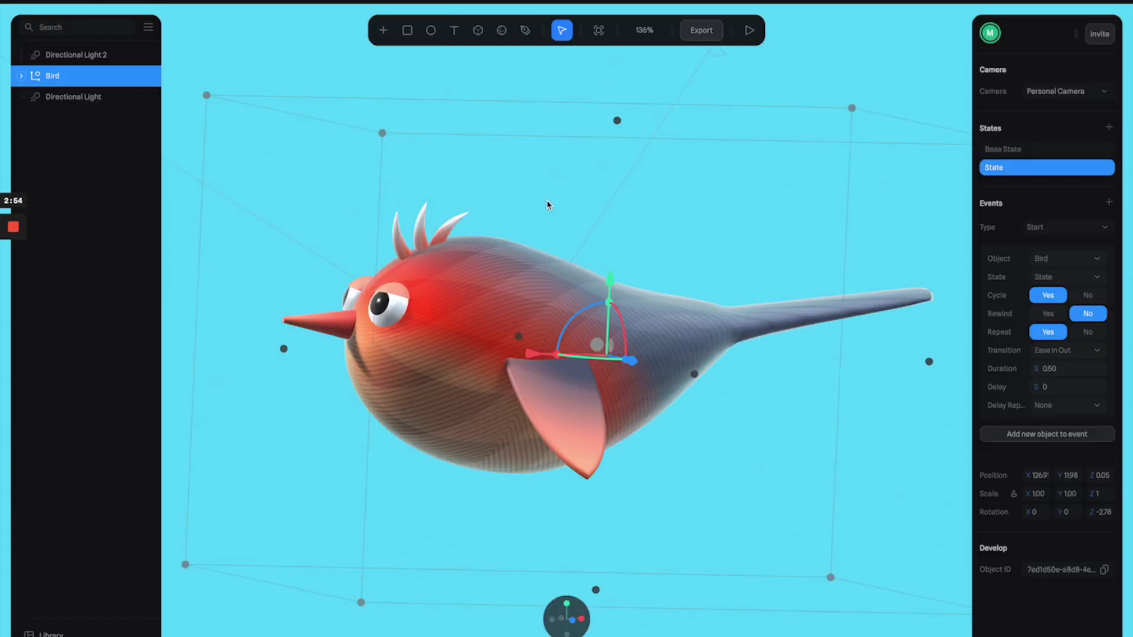
- Raise the Bird group further in State, to about Y 31, and preview the animation
click(594, 230)
click(544, 271)
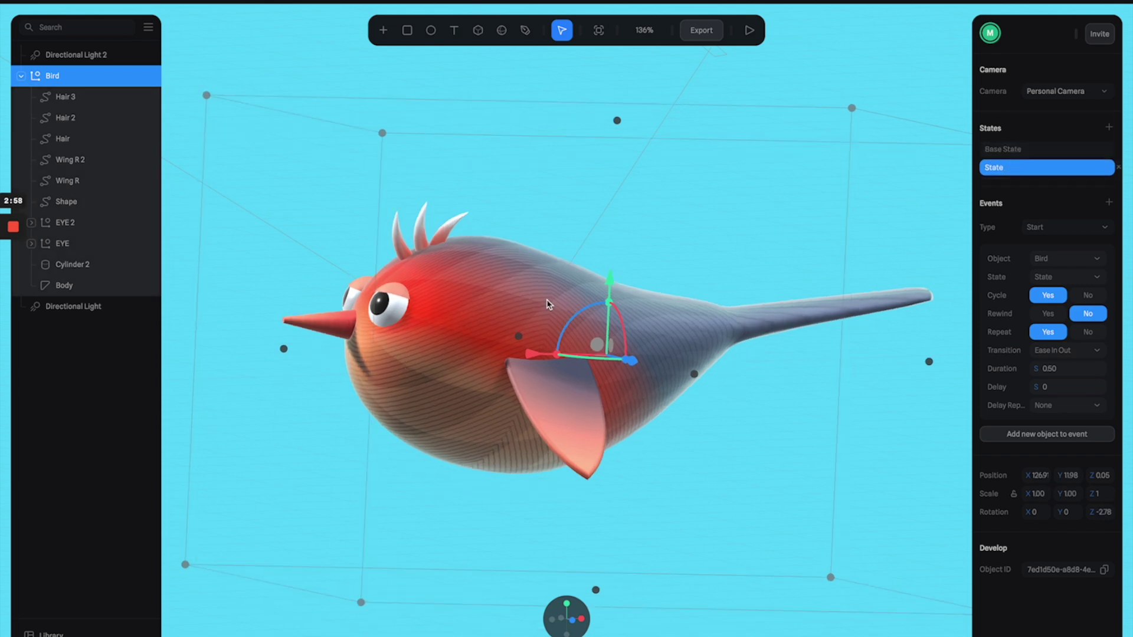
drag(610, 289, 611, 273)
click(750, 30)
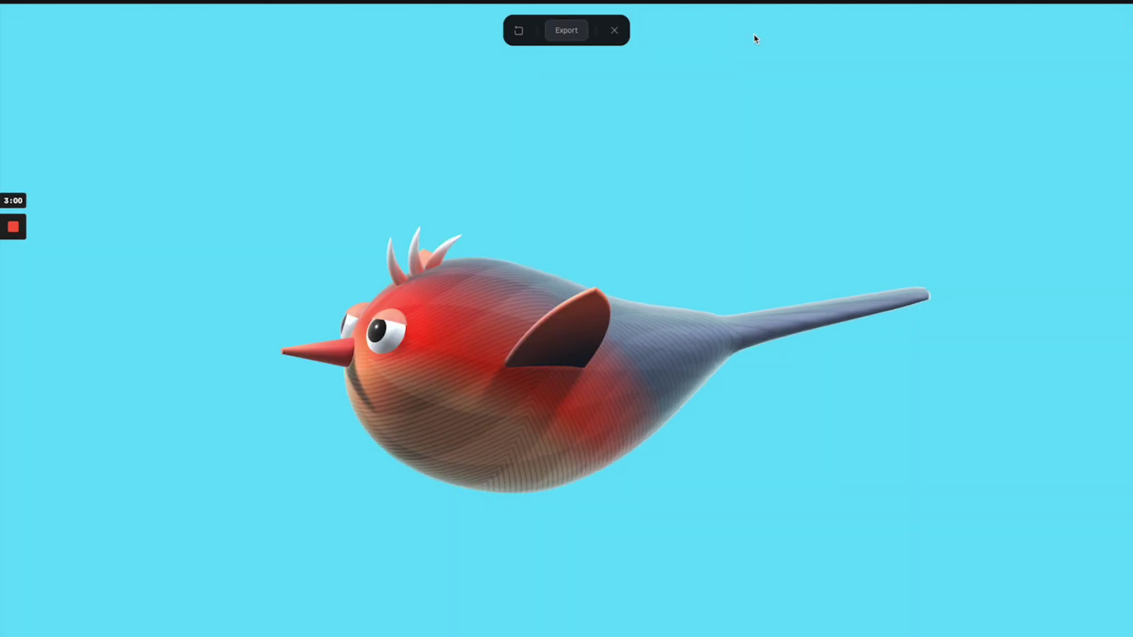
click(614, 30)
- Set the Bird event's duration to 1 second and preview the slower flight motion
click(1060, 372)
text(1)
key(Return)
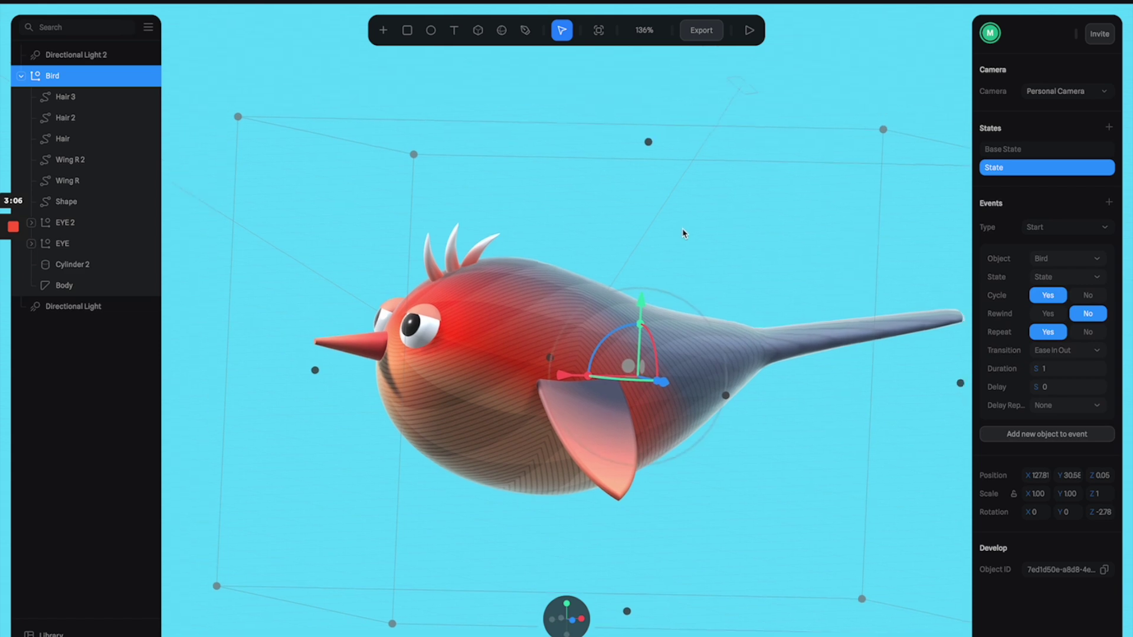
click(749, 30)
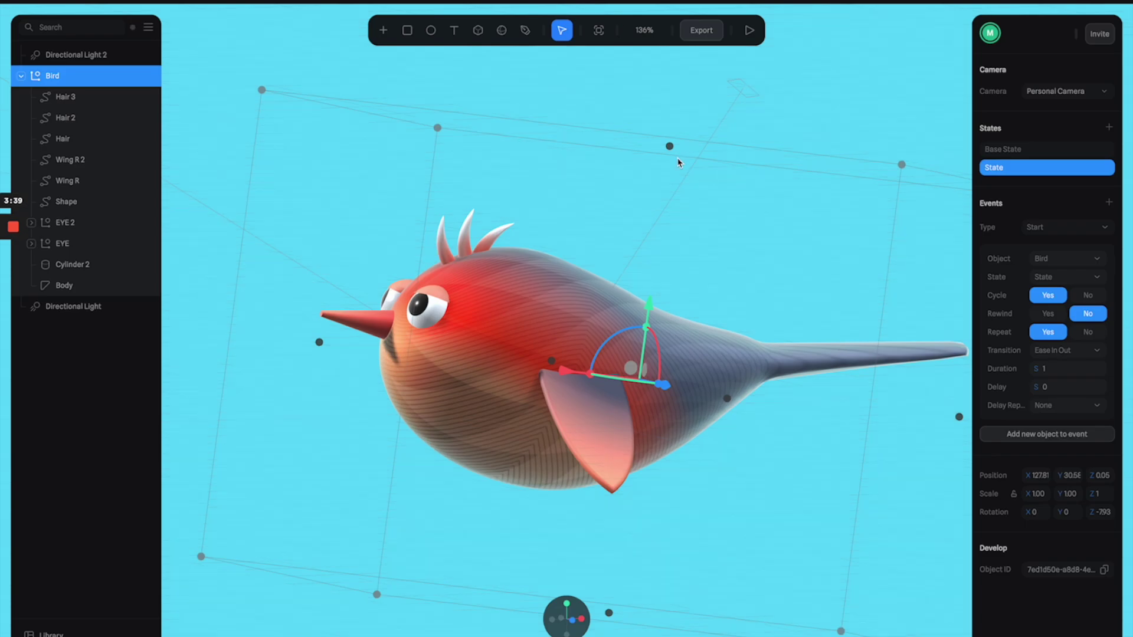
- Add a state to the frontmost Hair strand and tilt the strand back to about -26.3 degrees on Z
scroll(521, 286, up, 10)
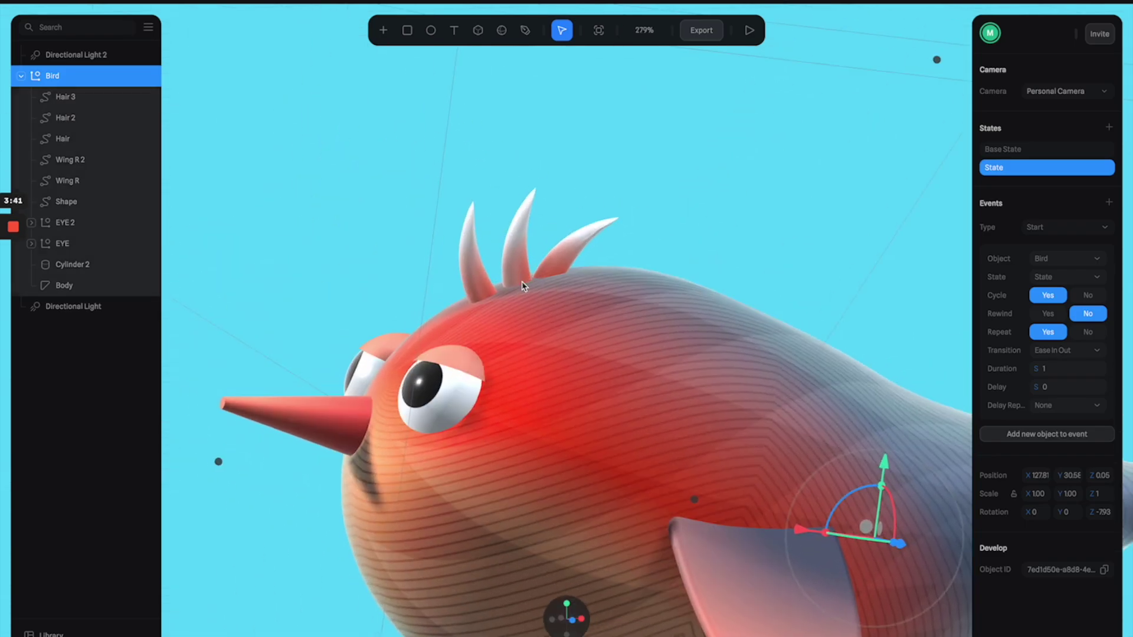
double_click(481, 292)
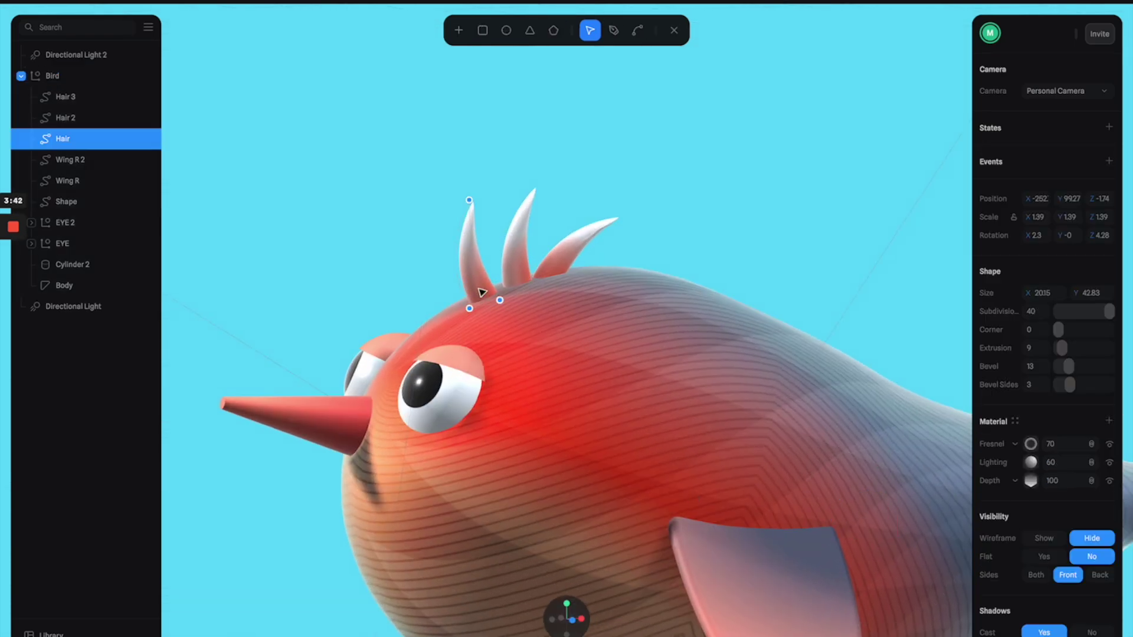
click(674, 30)
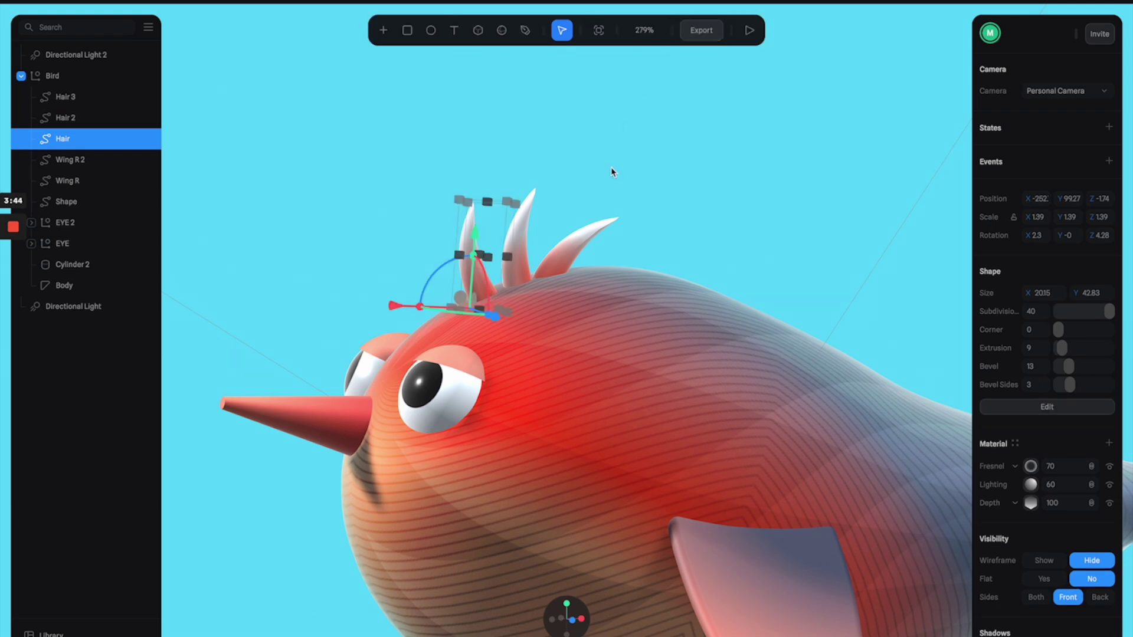
click(683, 198)
click(471, 269)
click(474, 280)
click(1109, 128)
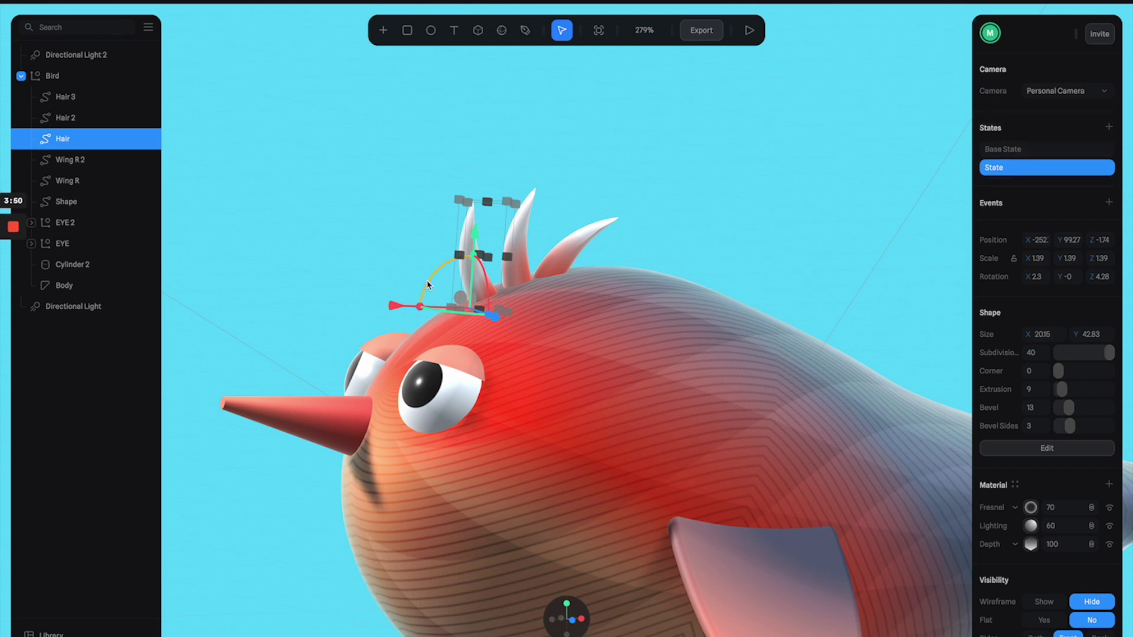
drag(428, 285, 452, 271)
- Add a Start event to Hair that transitions to State with Cycle and Repeat turned on
click(1109, 203)
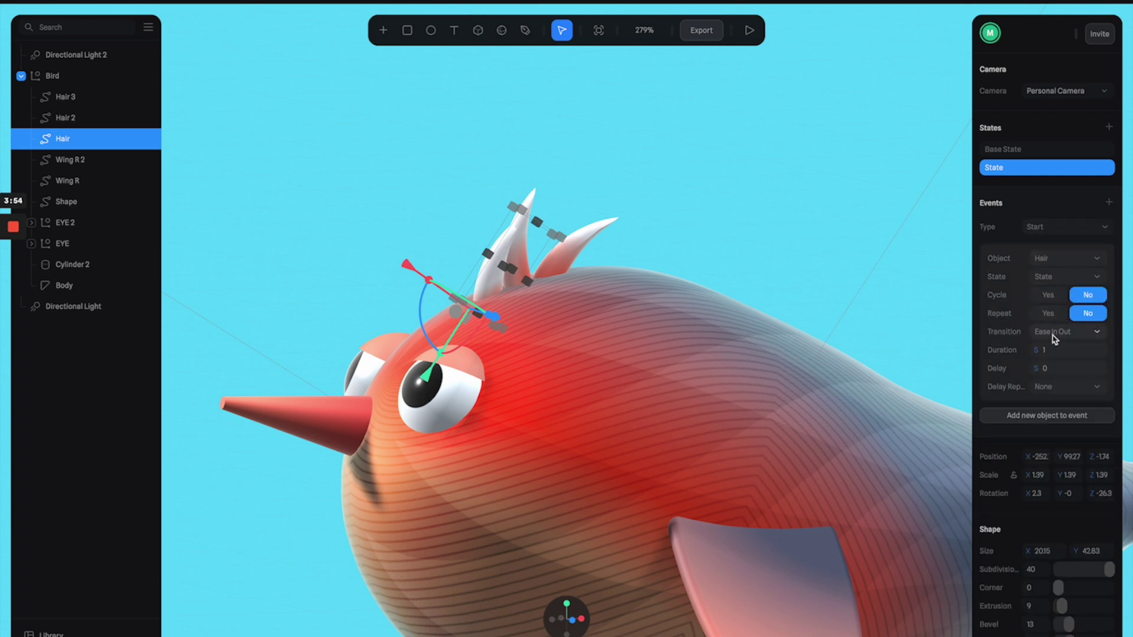
click(1048, 295)
click(1050, 331)
click(1056, 369)
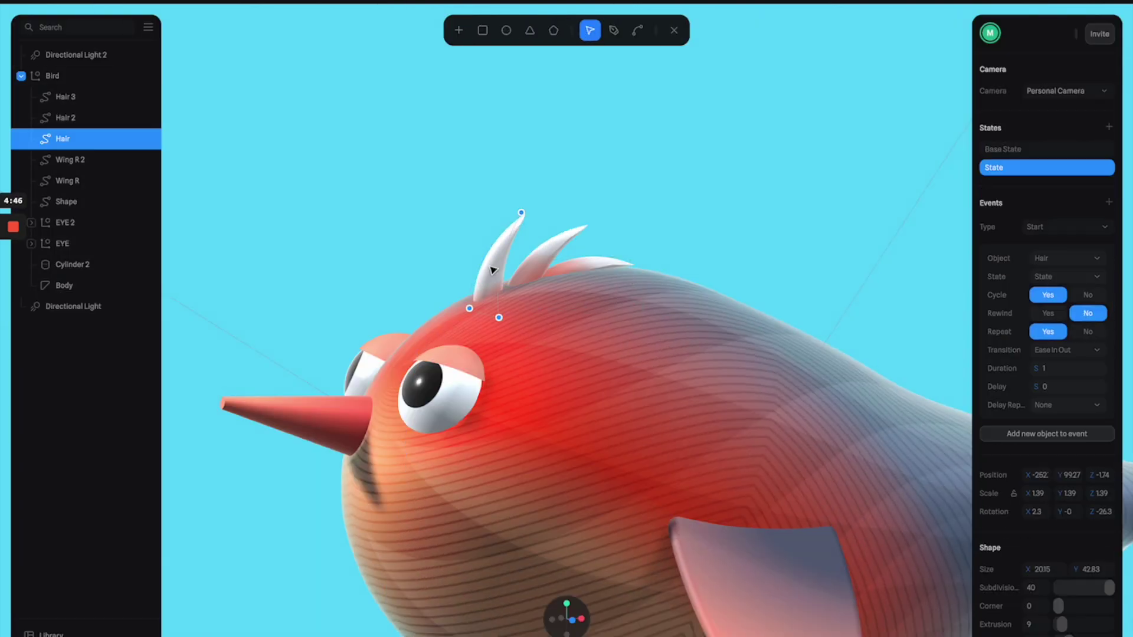
- Exit the preview and set the delay of the front Hair strand's Start event to 0.20 seconds
click(1071, 386)
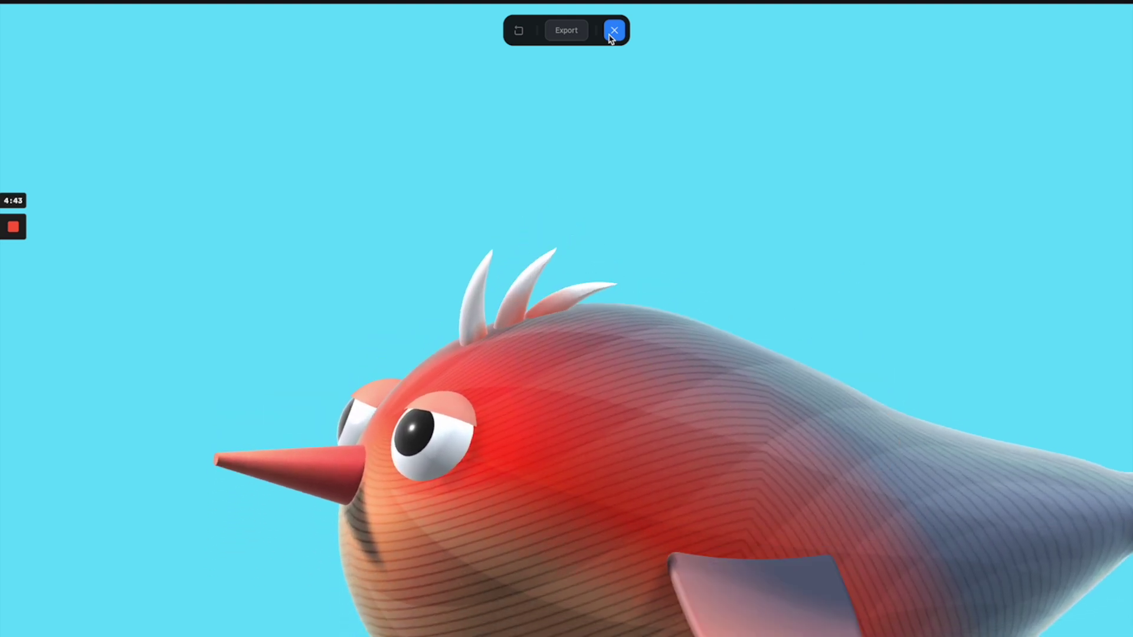
click(612, 33)
click(614, 167)
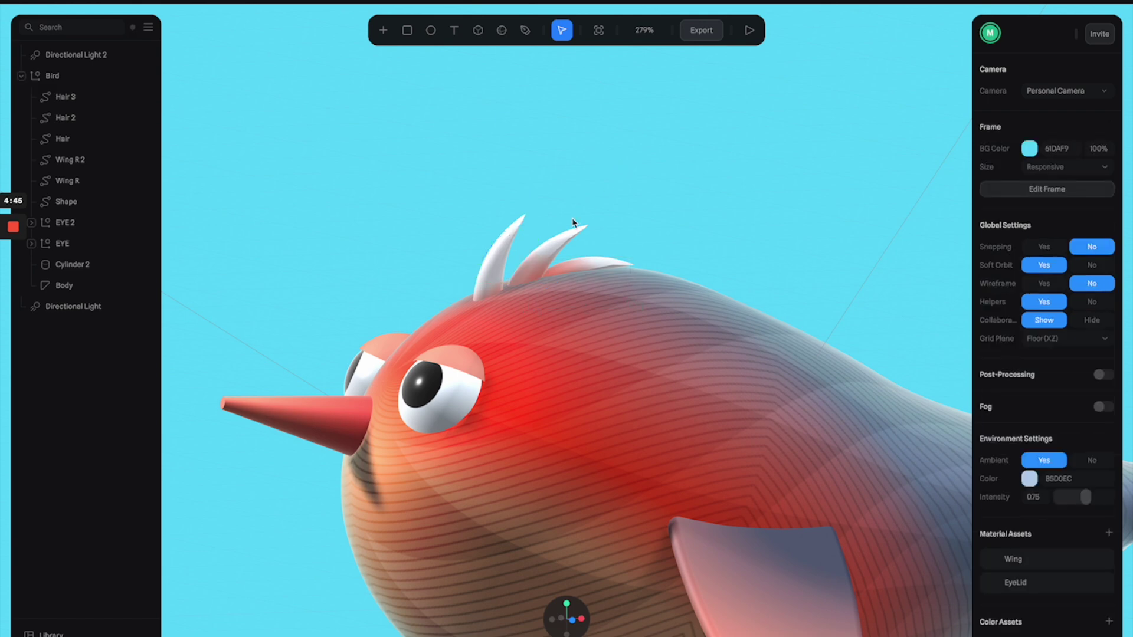
click(493, 268)
double_click(493, 269)
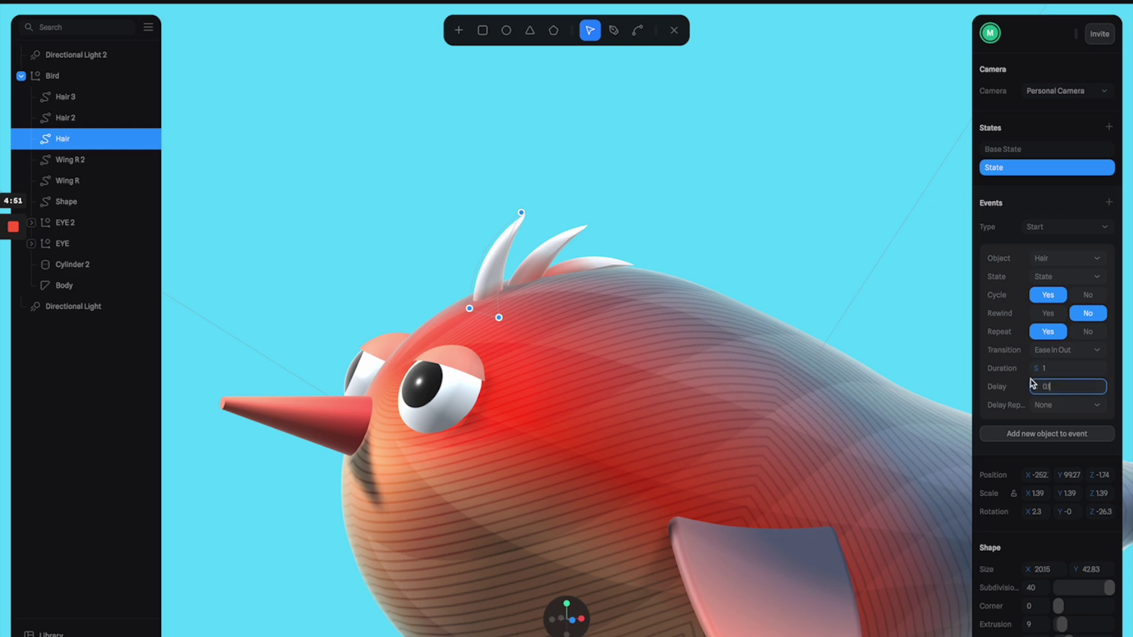
text(0)
key(Return)
text(0)
key(Return)
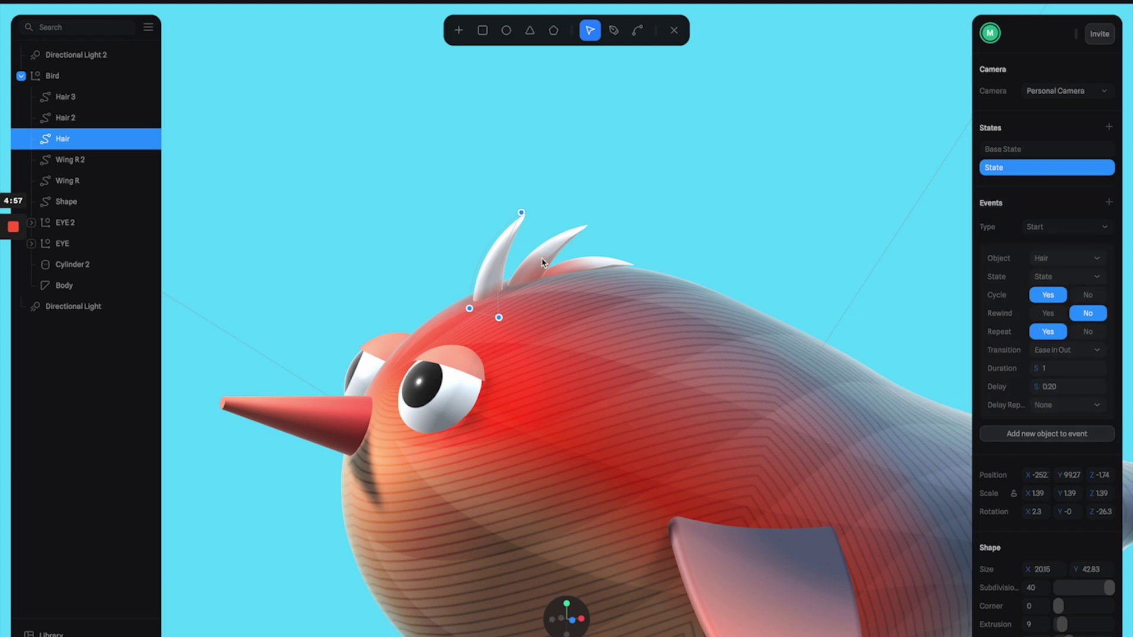
click(674, 27)
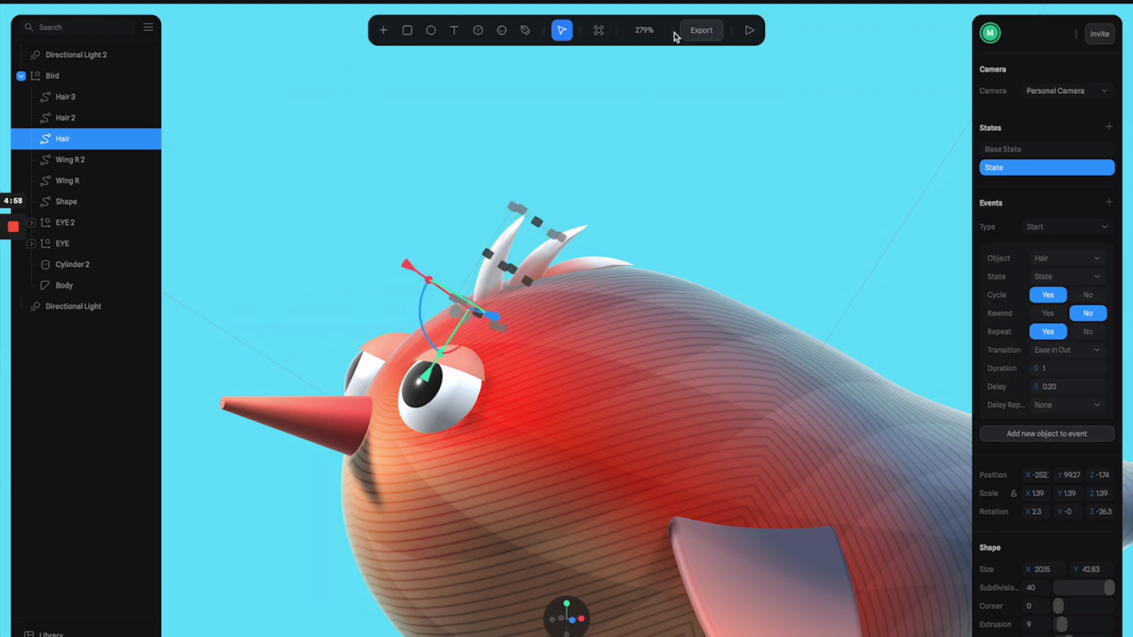
- Change the delay of the Start event on Hair 2
click(570, 249)
click(570, 249)
click(547, 256)
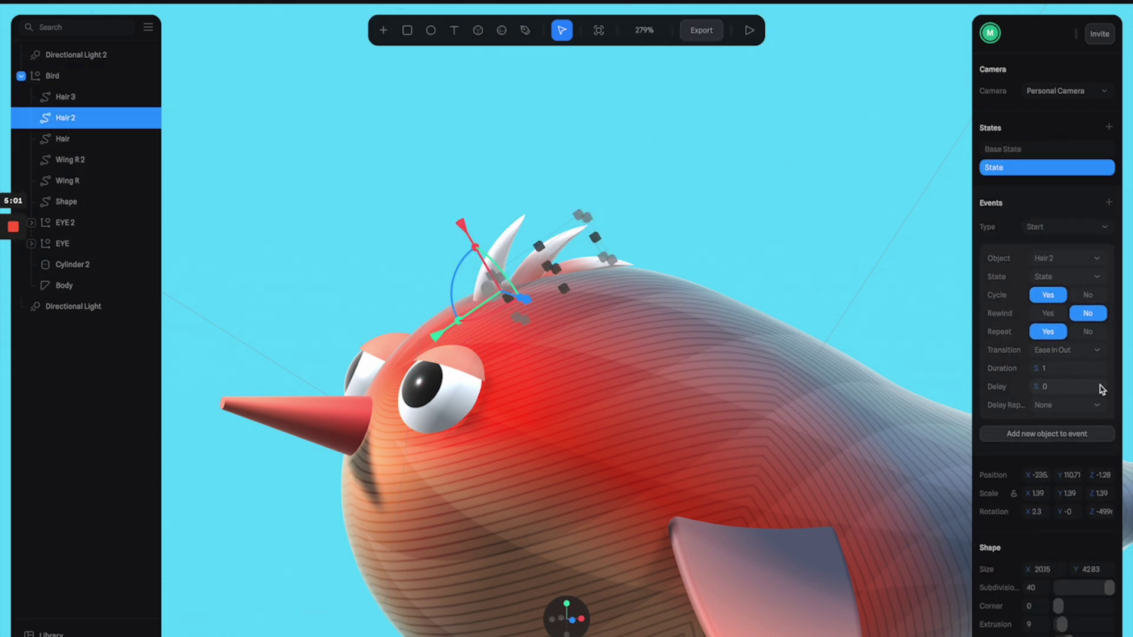
text(.)
click(668, 187)
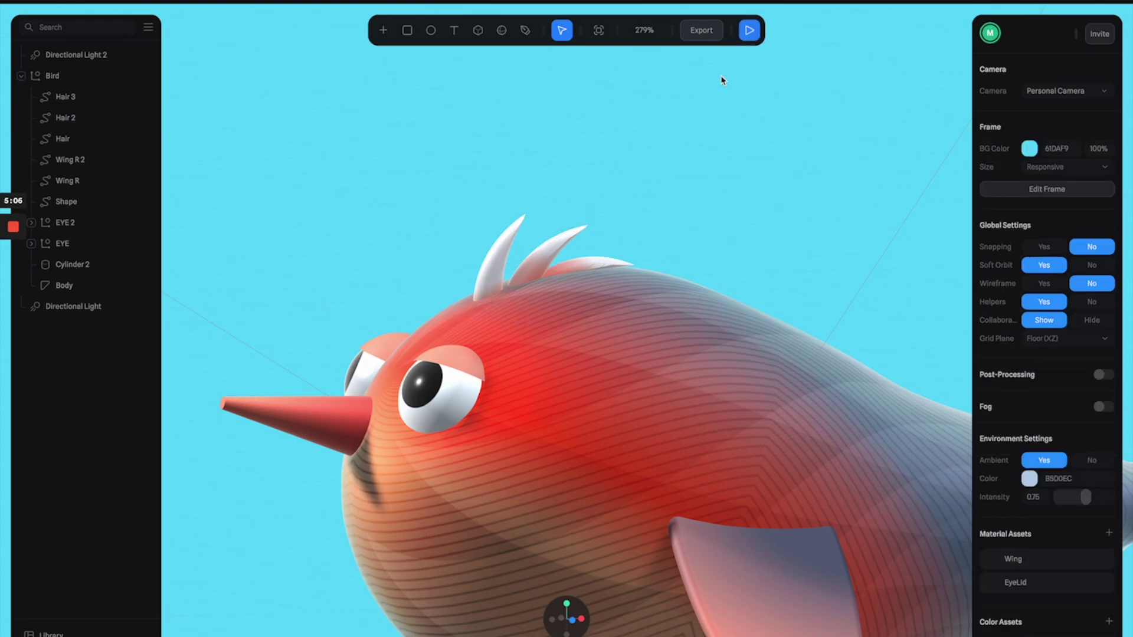
- Preview the whole bird animation with the moving hair strands
click(750, 30)
scroll(650, 215, down, 5)
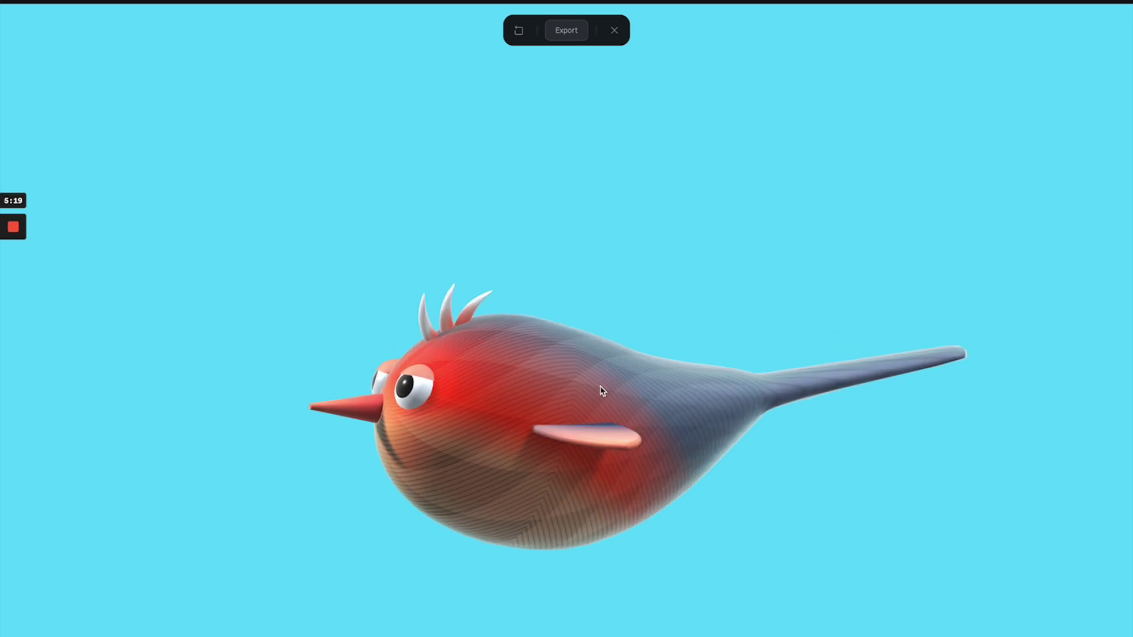
click(614, 30)
- Shift the Bird group slightly forward in State, to about X 115.6 and Y 32.3, and preview the animation
click(660, 359)
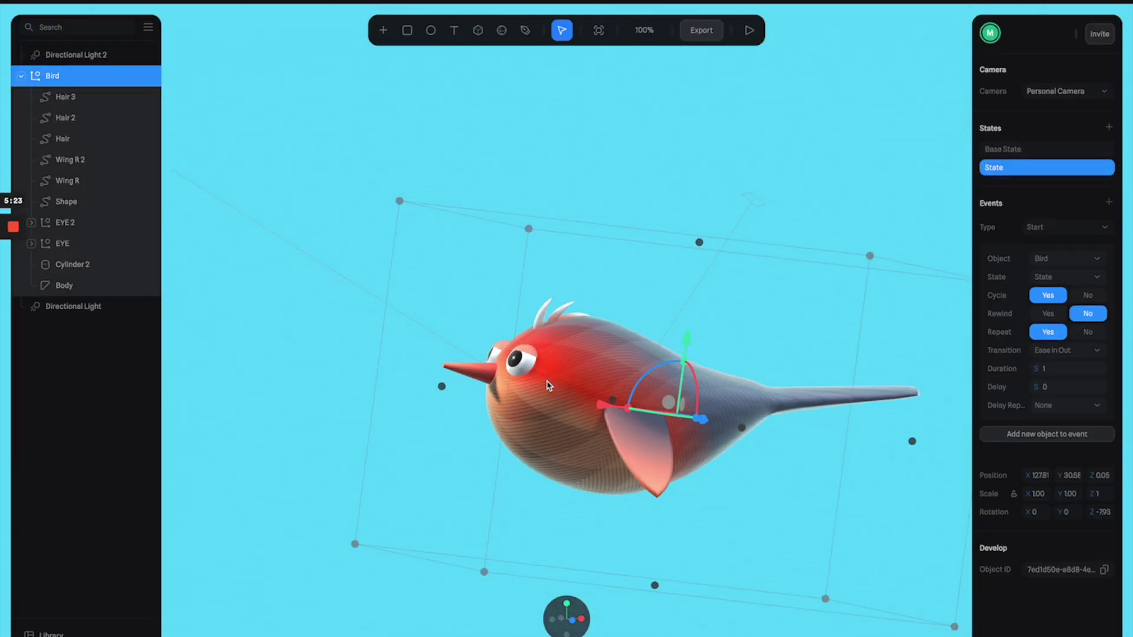
drag(611, 411, 603, 407)
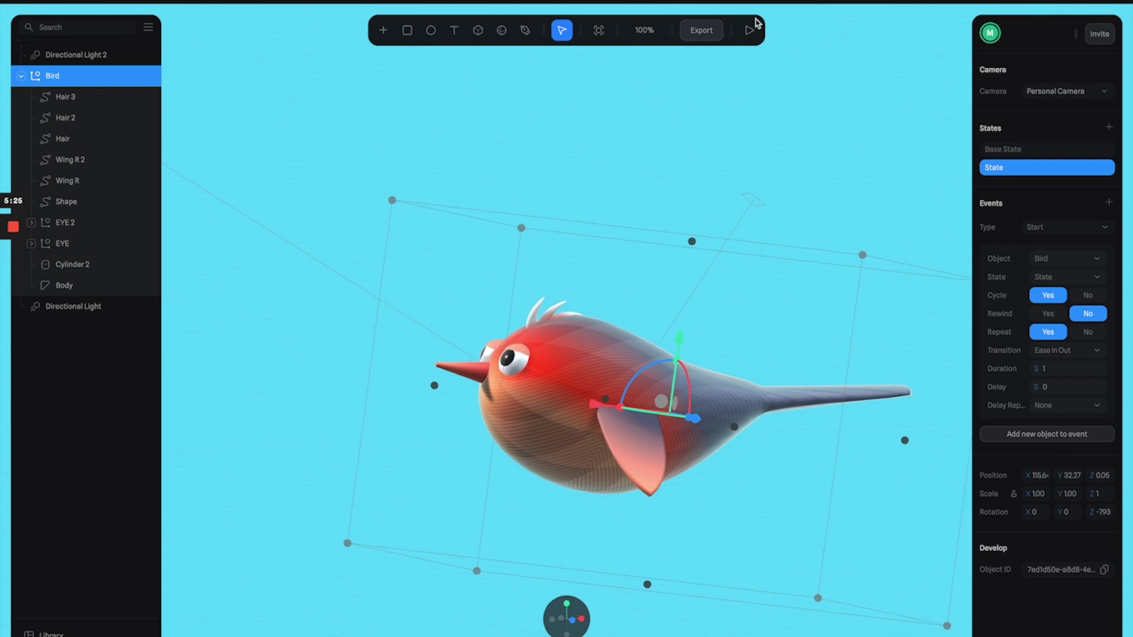
click(750, 30)
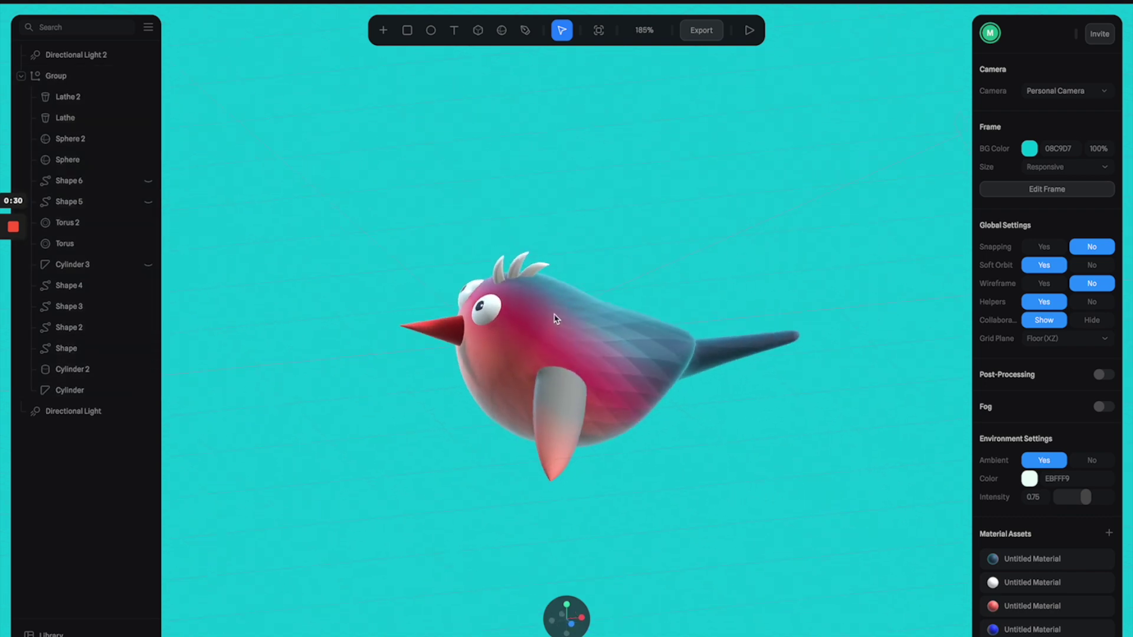
- View the finished reference bird from the side and preview its flying animation
alt+drag(554, 315, 536, 301)
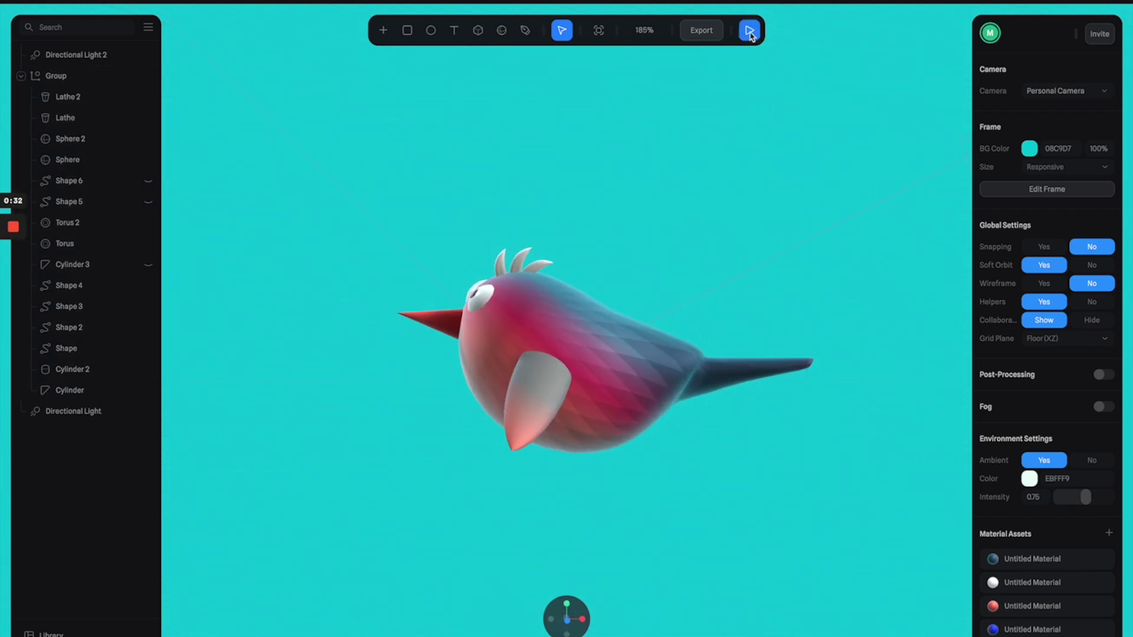
click(749, 30)
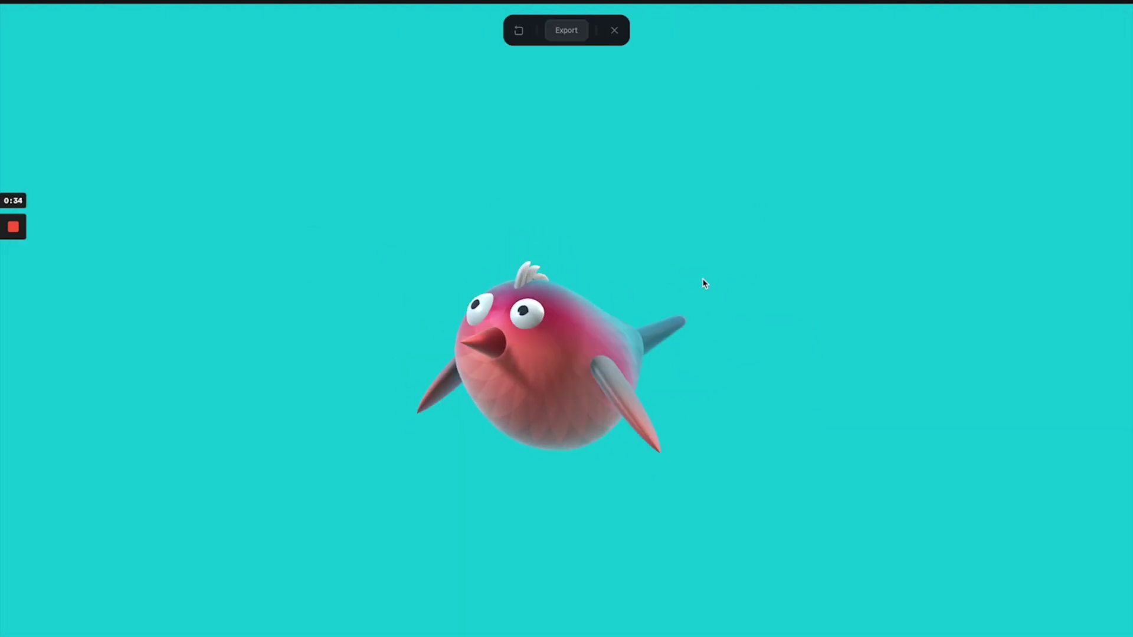
click(614, 30)
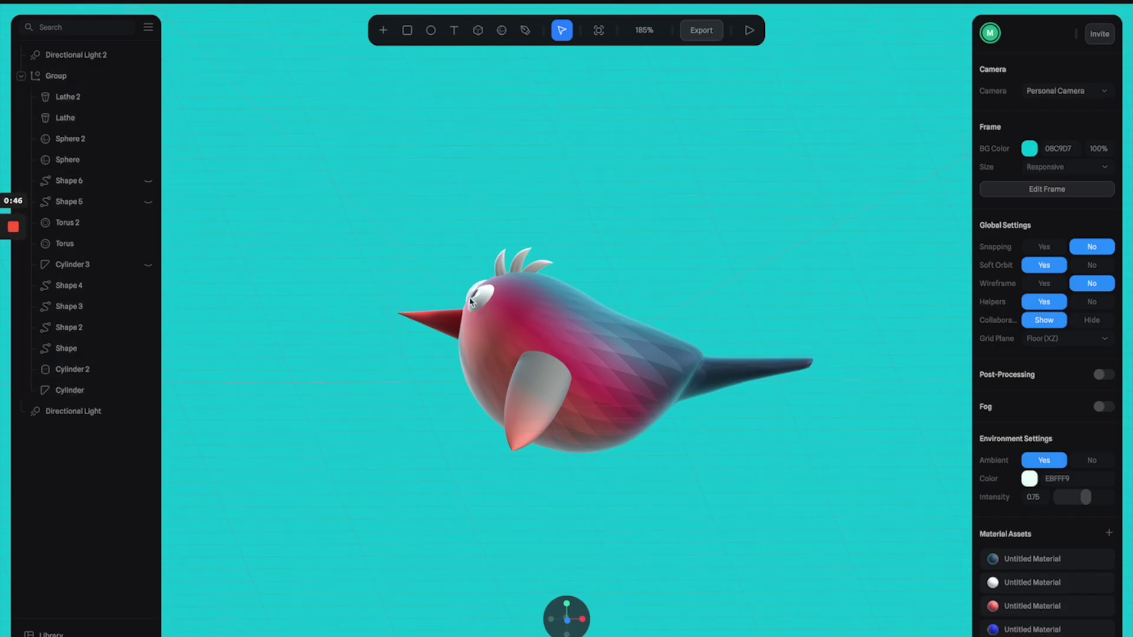
- Inspect the Physical lighting settings in the material of the reference bird's Sphere 2 eye
scroll(464, 282, up, 5)
alt+drag(464, 282, 535, 294)
scroll(478, 281, up, 6)
click(464, 275)
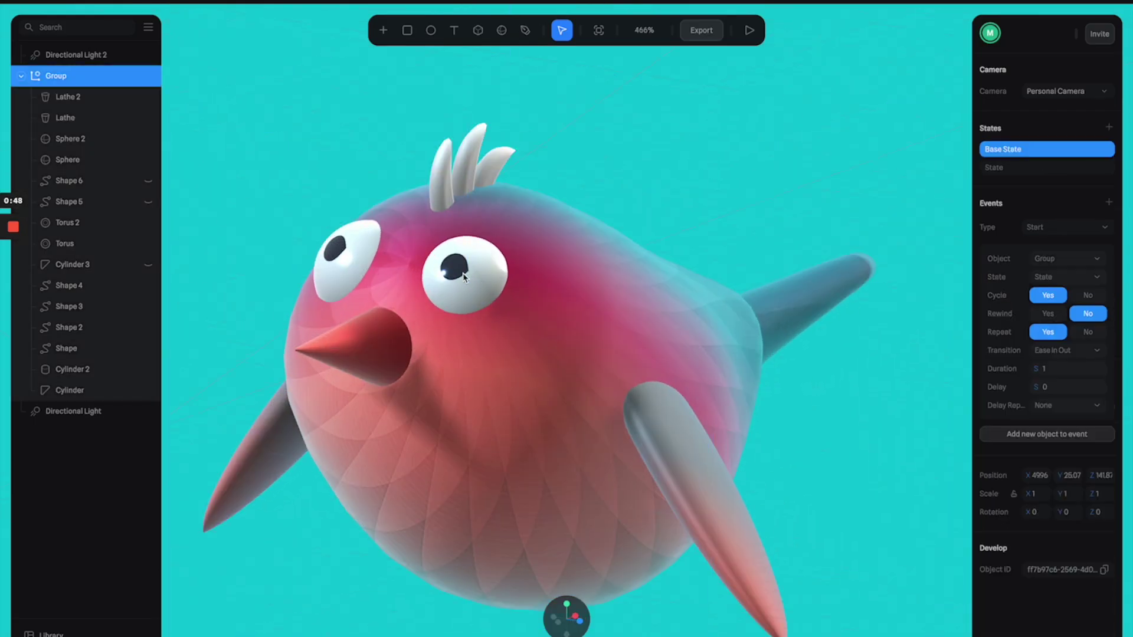
double_click(481, 279)
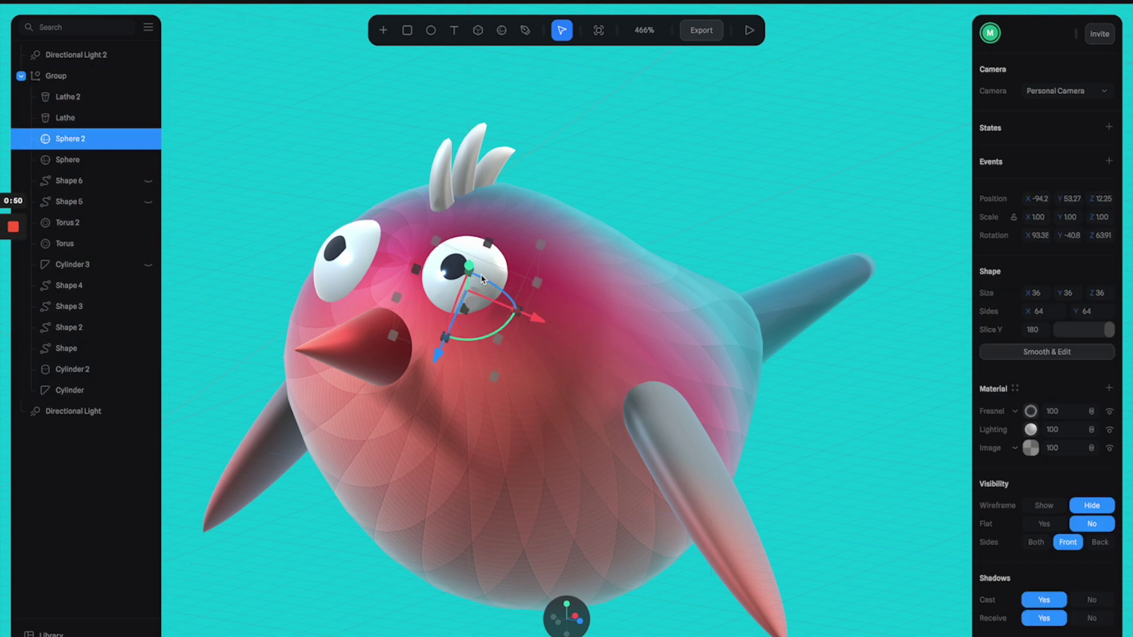
click(1030, 434)
click(1069, 460)
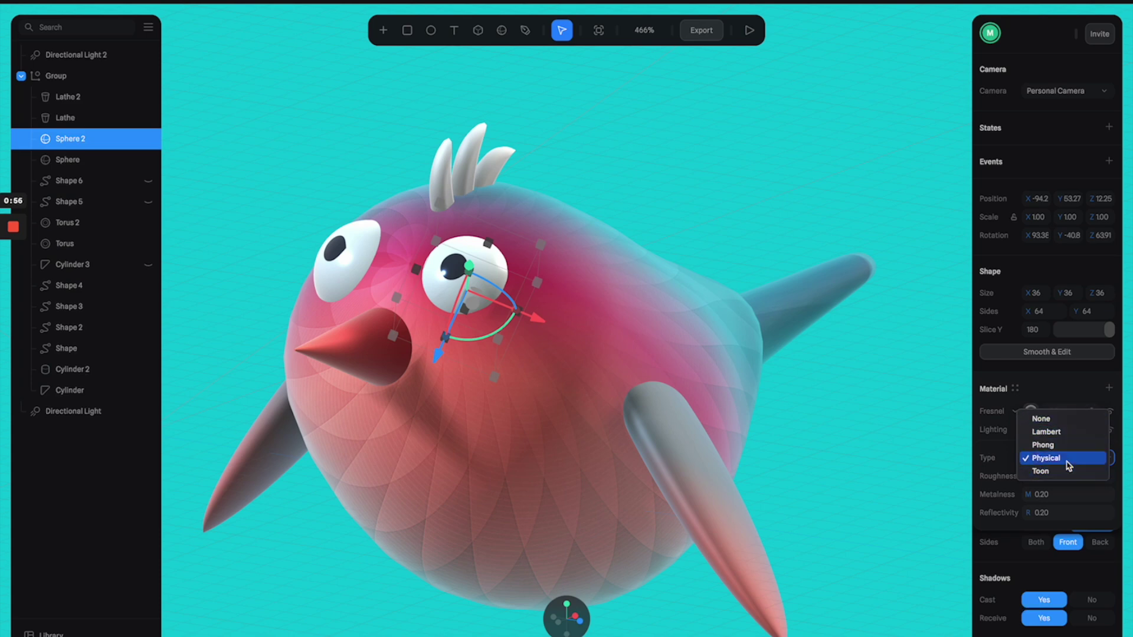
click(1068, 459)
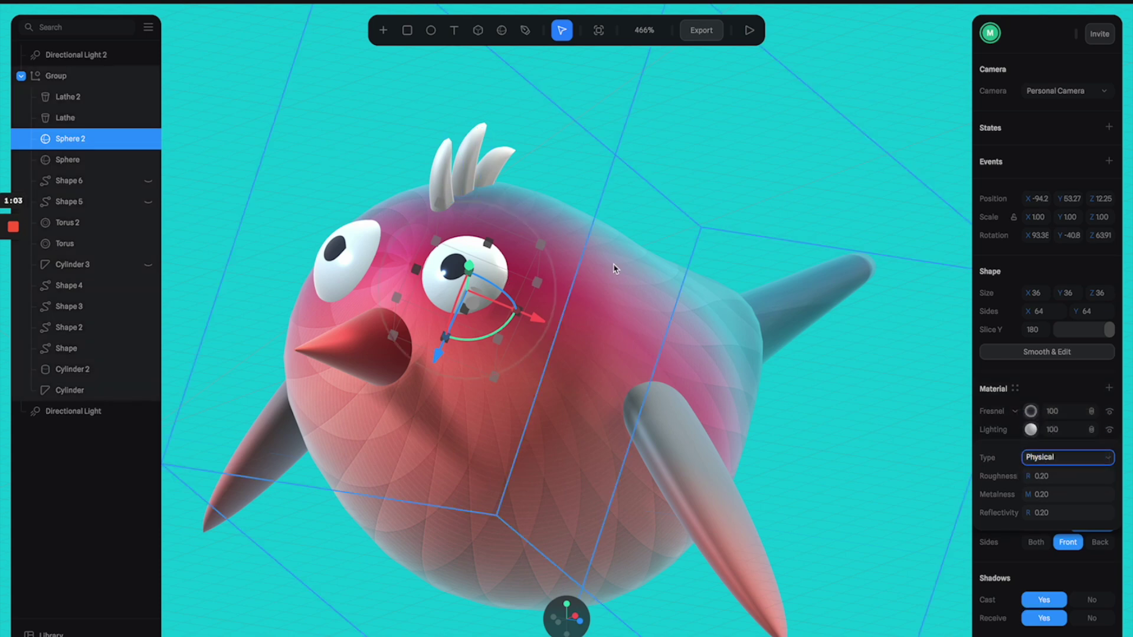
- Examine the states and Start event settings of the reference bird's Lathe wing
alt+drag(614, 268, 579, 281)
alt+drag(599, 217, 578, 233)
scroll(578, 232, down, 5)
click(553, 485)
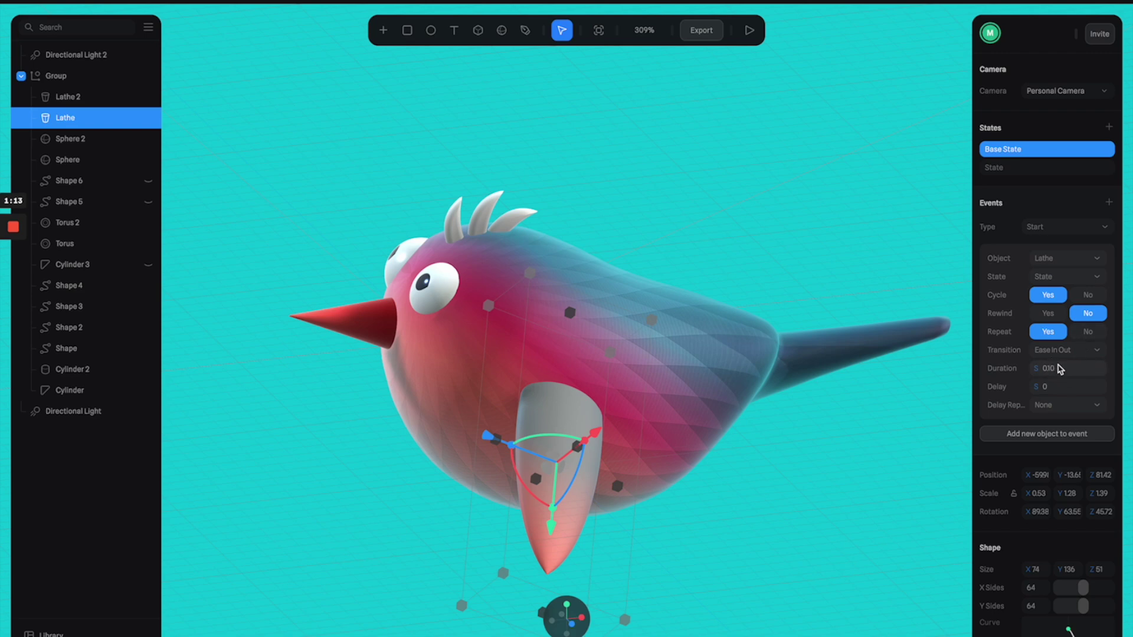
click(719, 209)
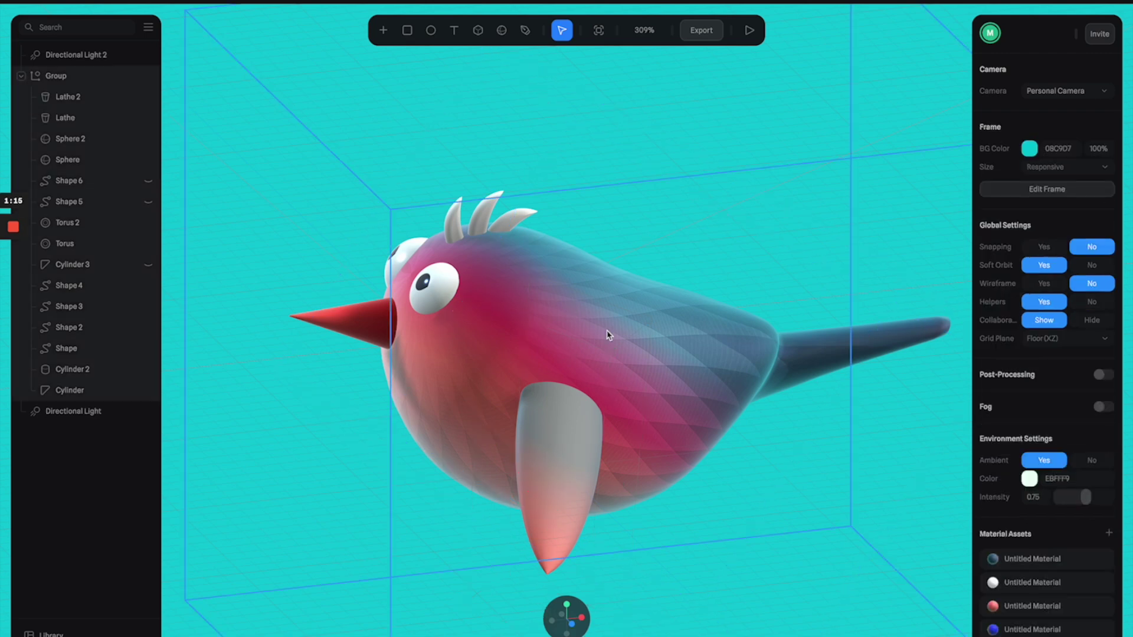
- Compare the reference bird Group's Base State with its State and preview the resulting motion
click(612, 326)
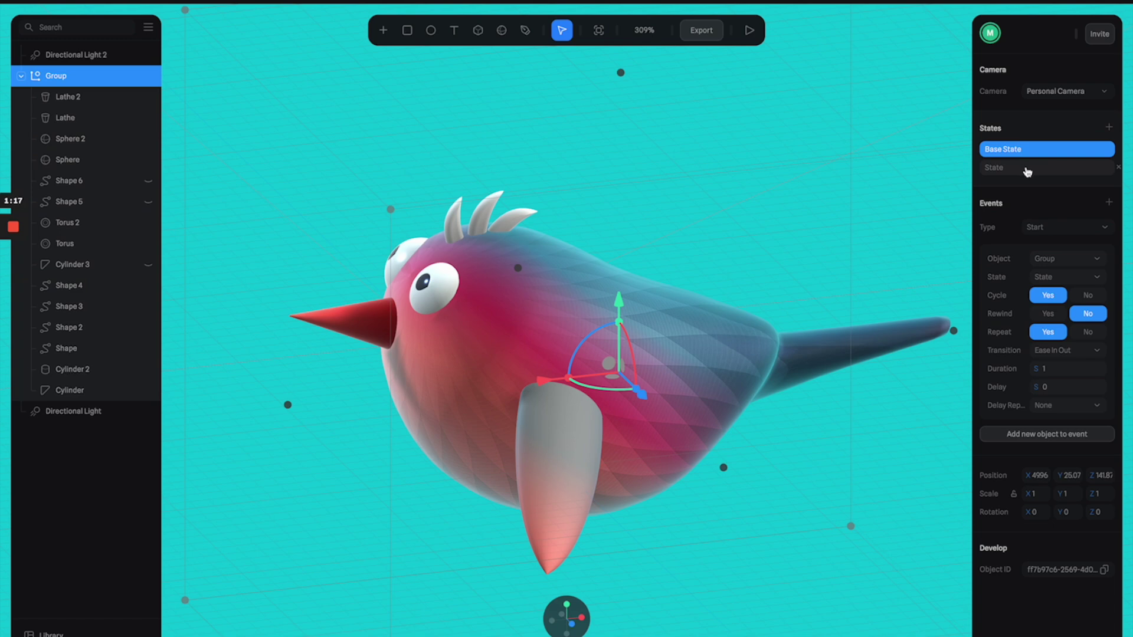
click(1026, 169)
click(1027, 151)
click(1026, 169)
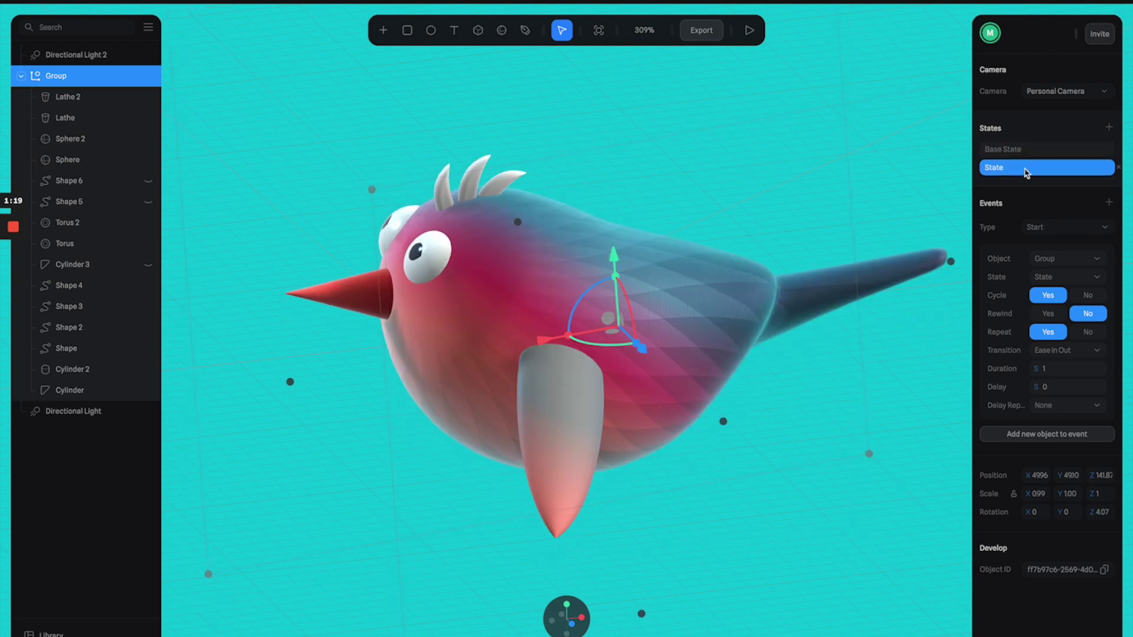
scroll(722, 246, down, 5)
click(1042, 151)
click(854, 177)
click(748, 30)
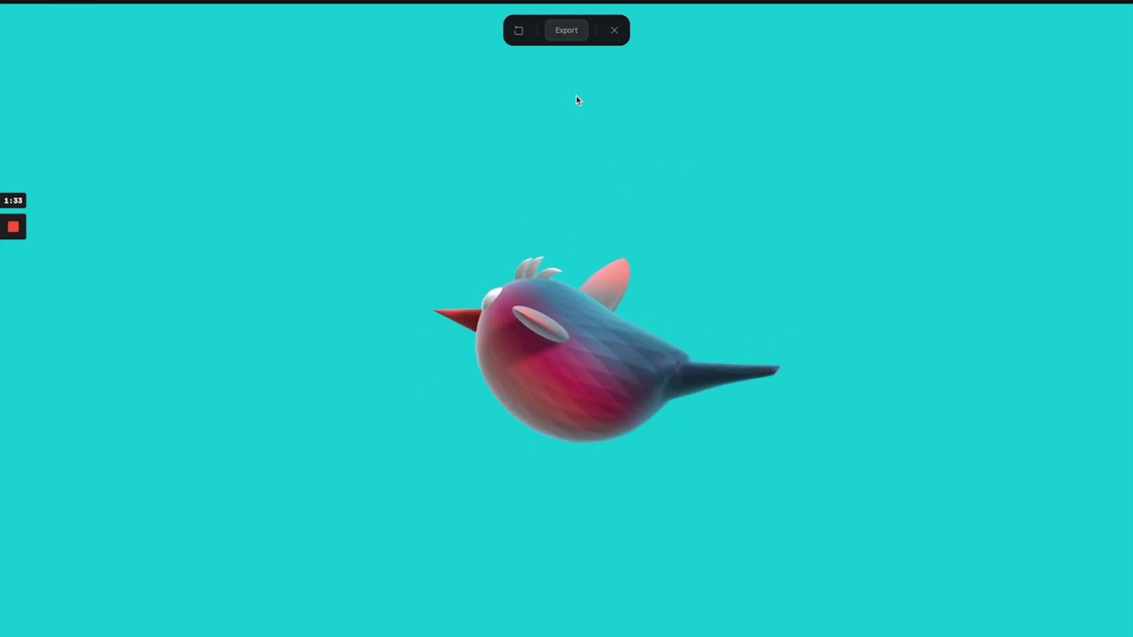
click(614, 30)
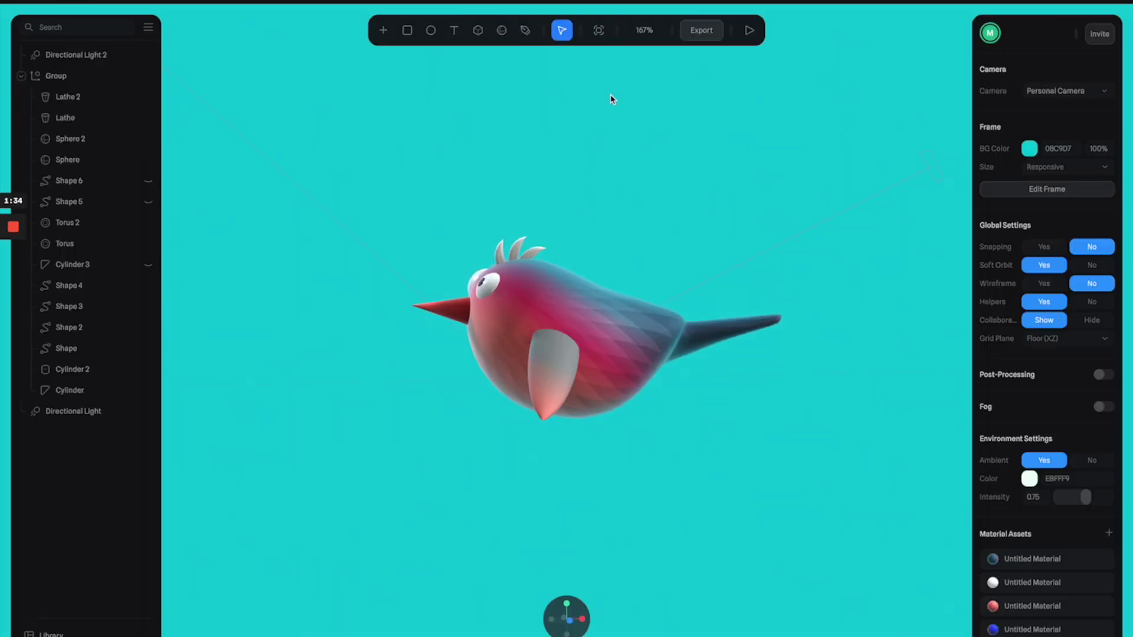
- Check the material assigned to the reference bird's Cylinder body without changing its mesh
click(602, 335)
double_click(641, 337)
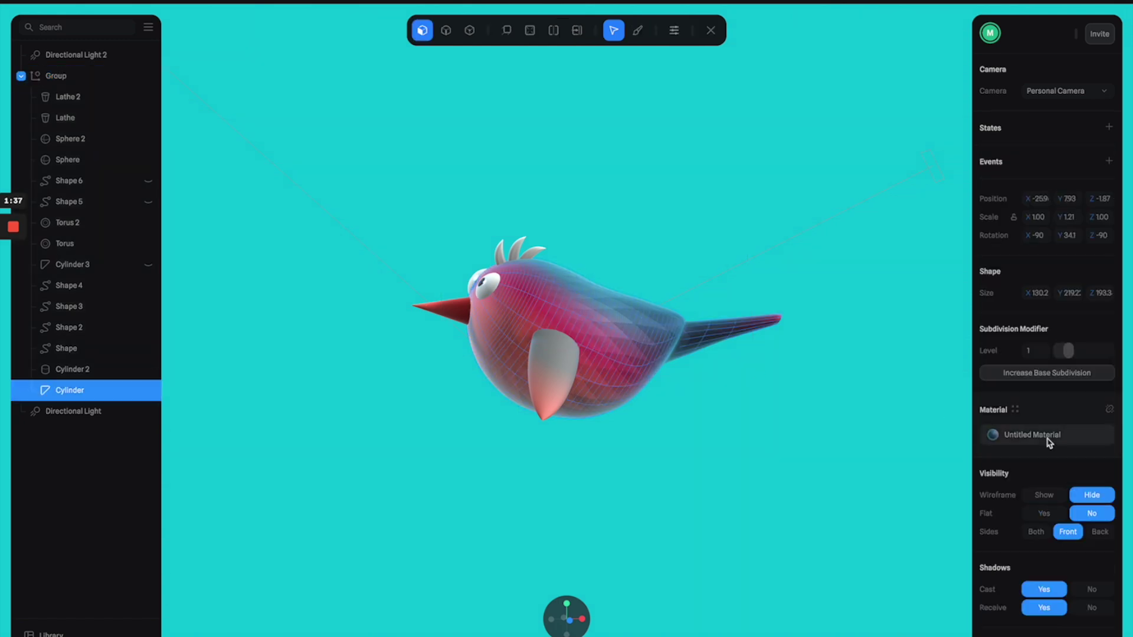
click(710, 30)
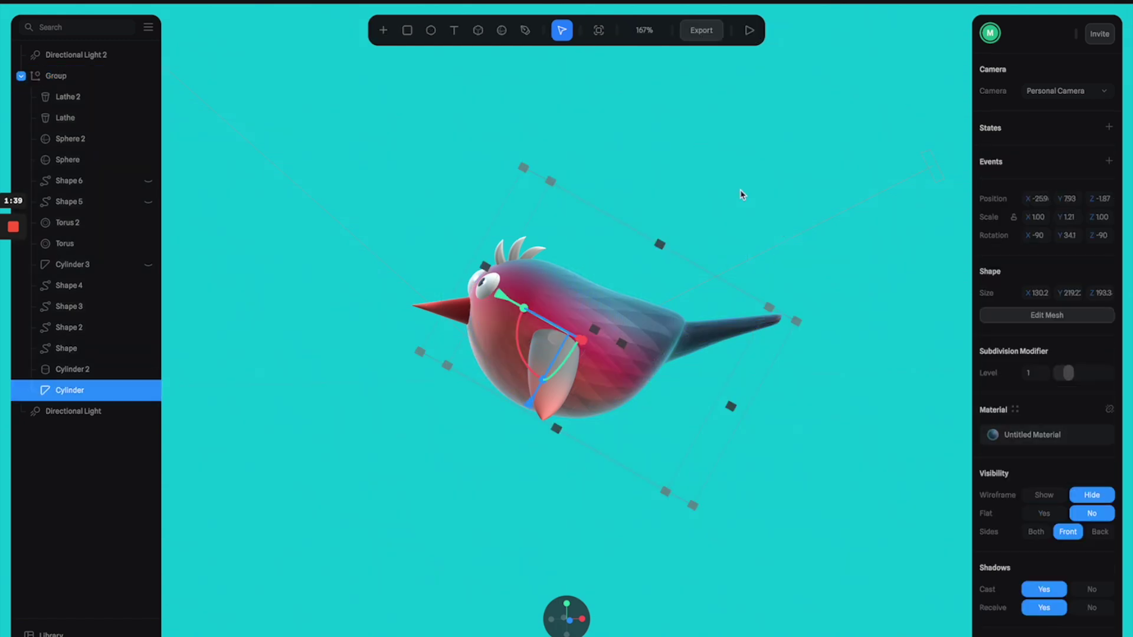
click(752, 205)
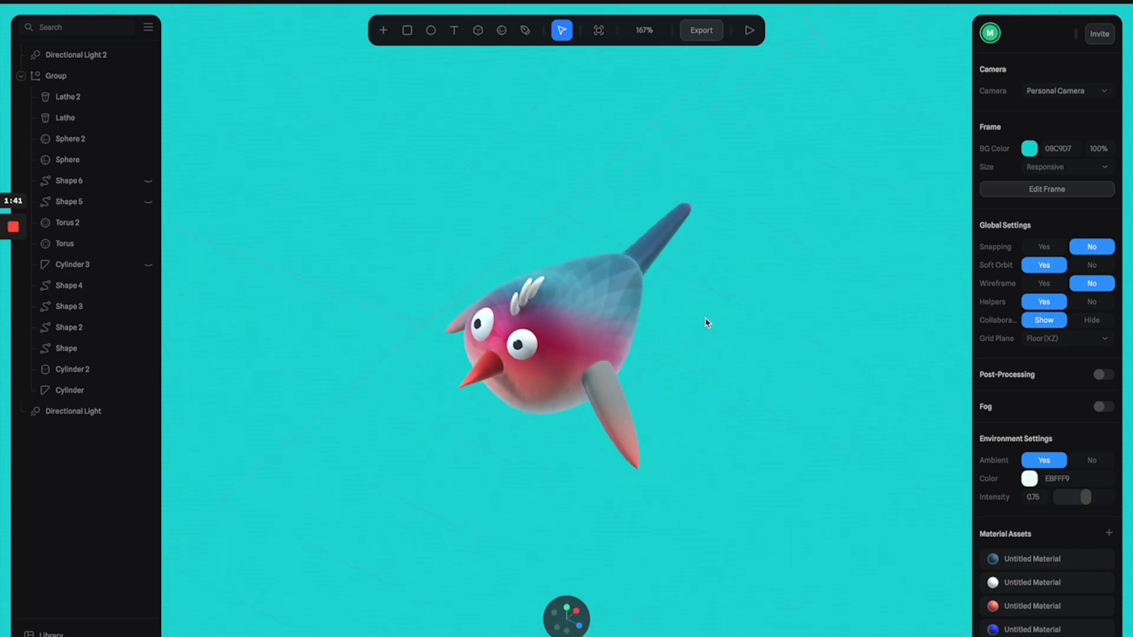